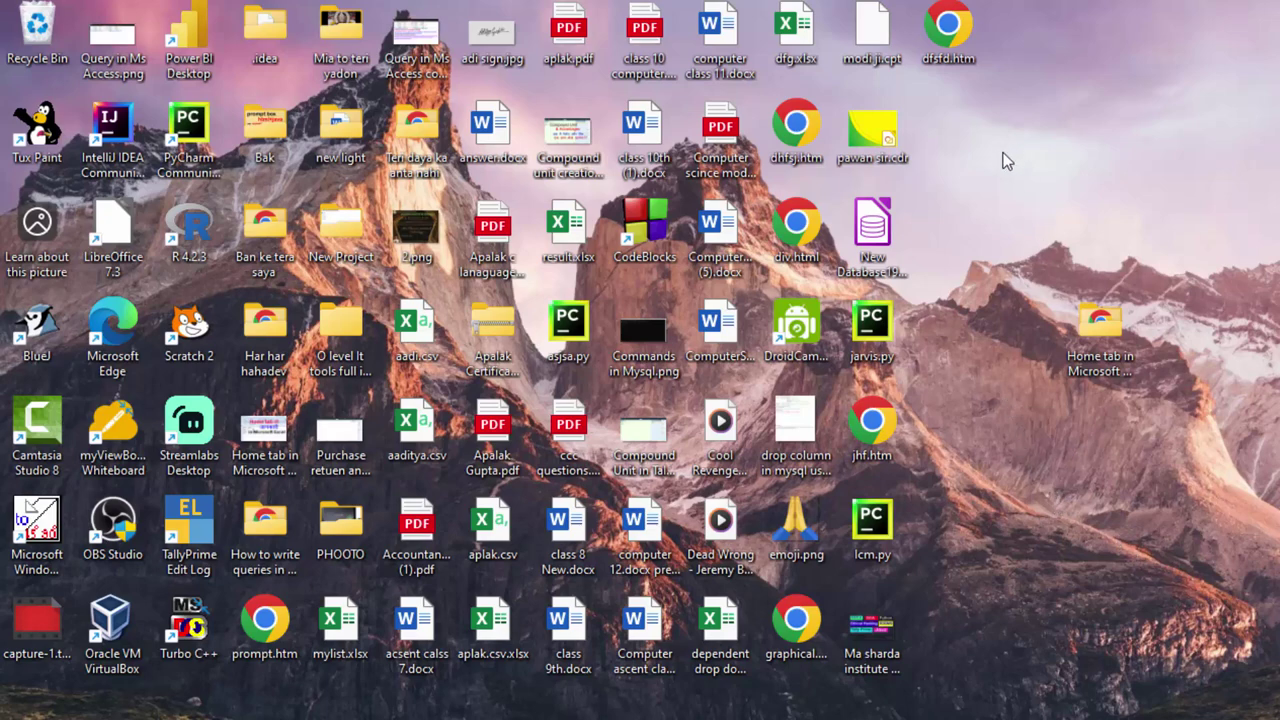
# Refresh the desktop twice and open New Database19, dismissing the file-format prompt.
pyautogui.rightClick(980, 326)
pyautogui.click(1016, 246)
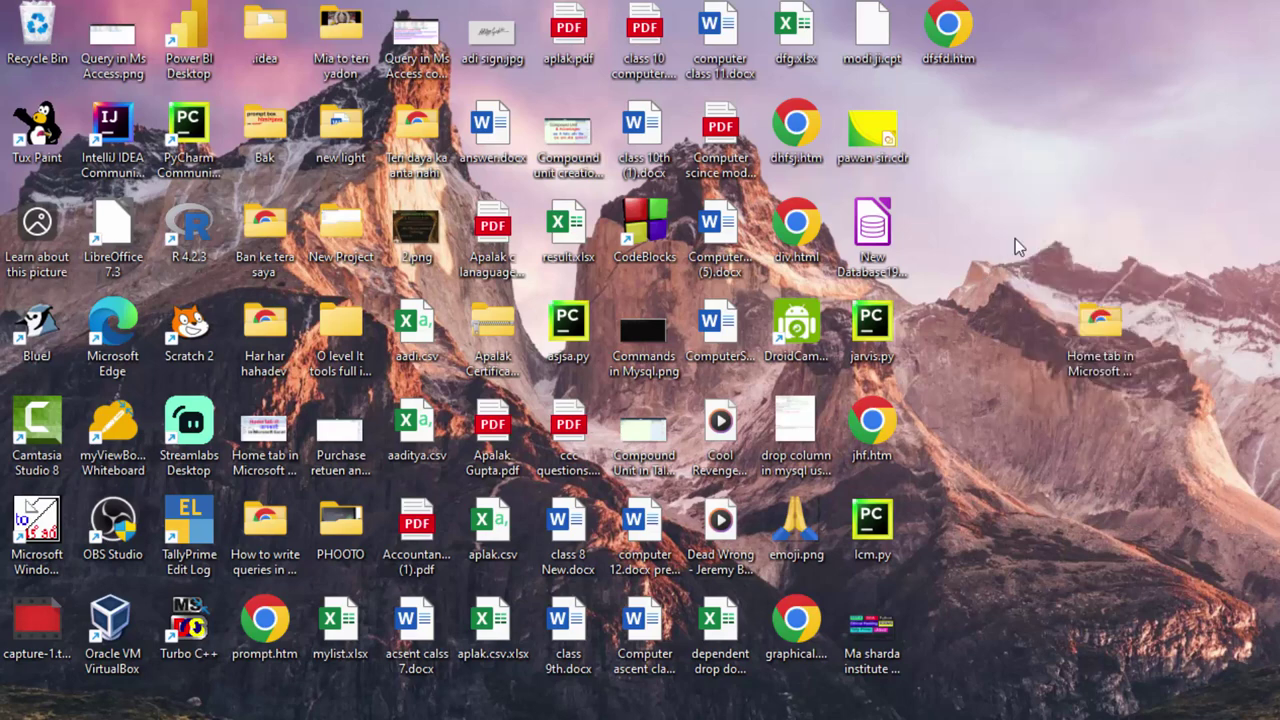
pyautogui.rightClick(979, 163)
pyautogui.click(1016, 250)
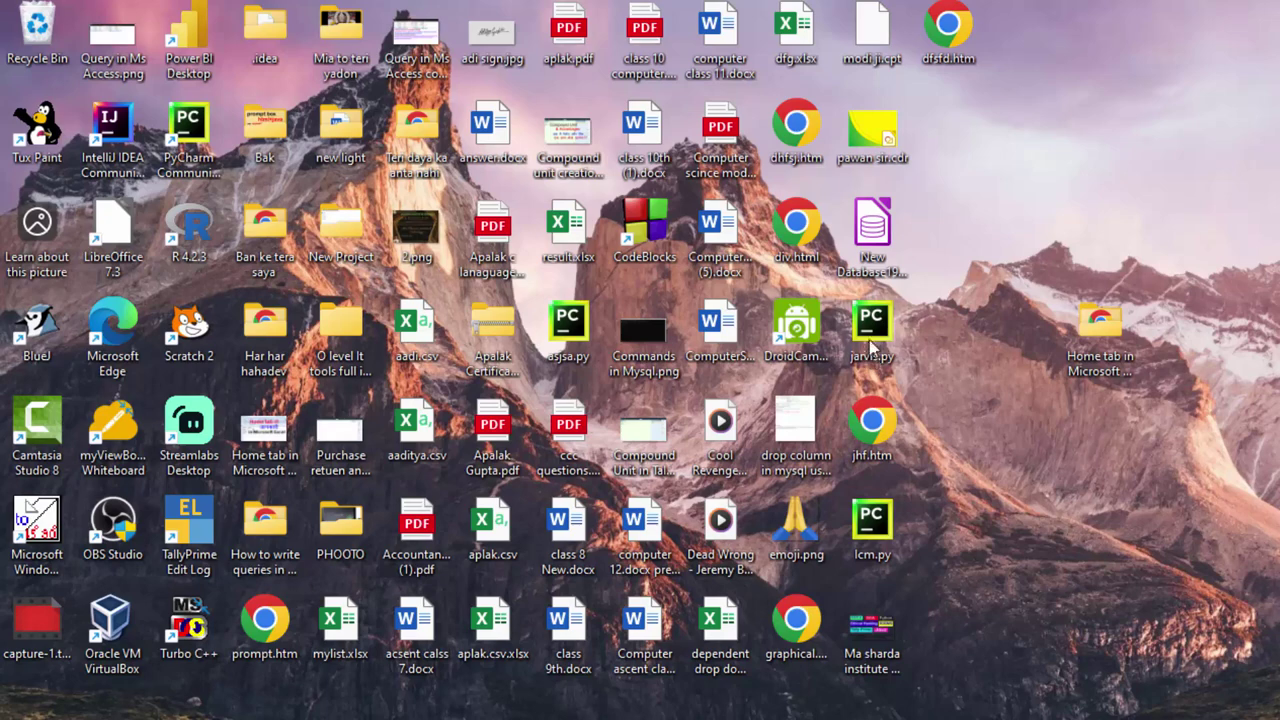
pyautogui.doubleClick(876, 232)
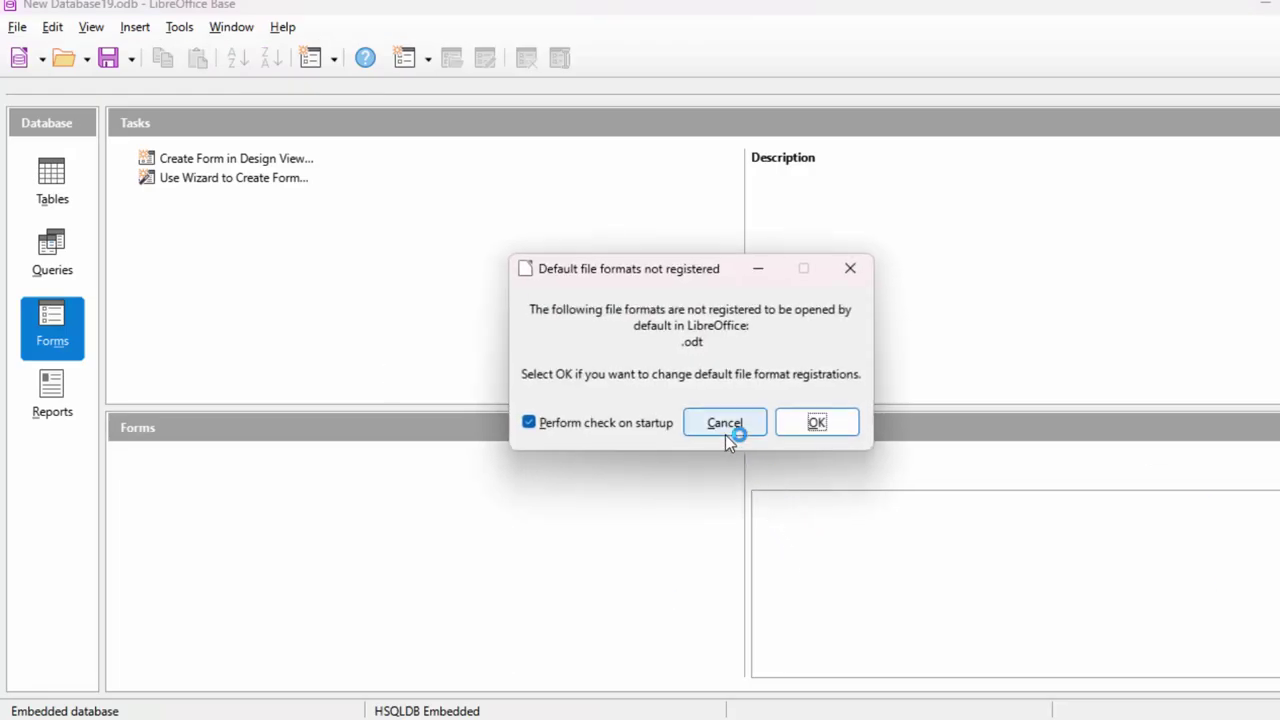
pyautogui.click(724, 424)
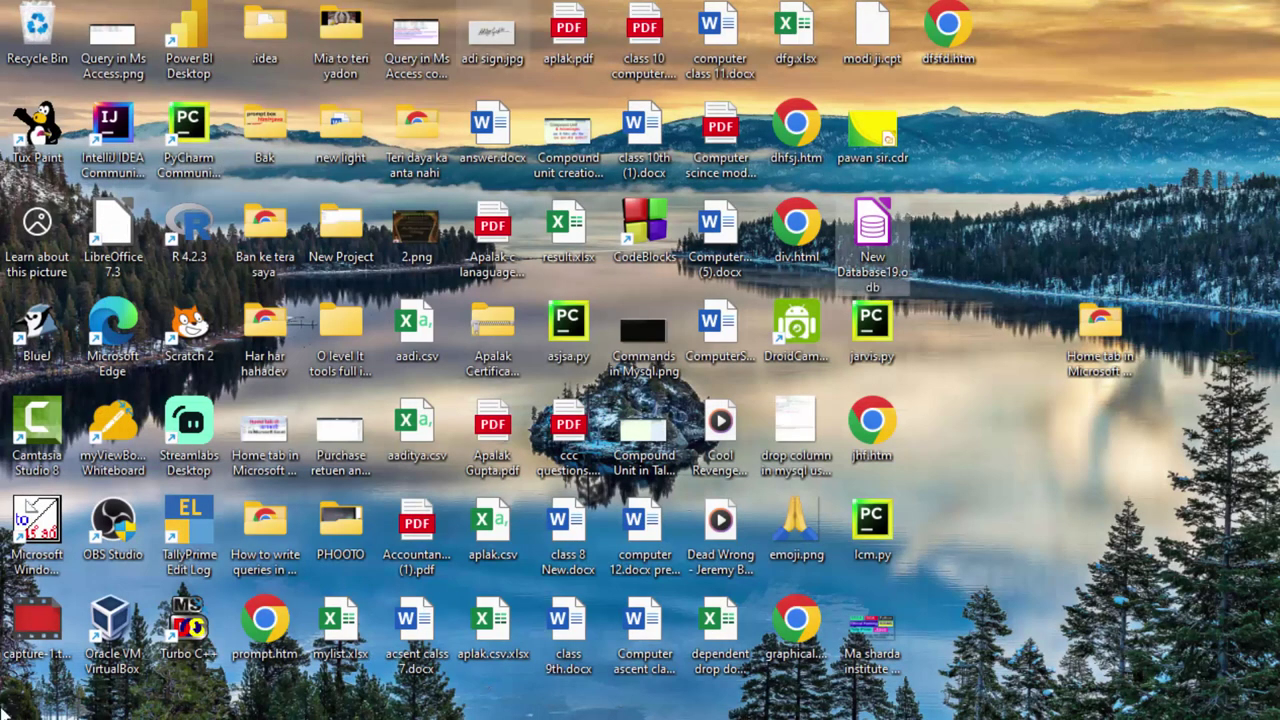
# Search 'ope' in the Start menu and launch OpenOffice Base.
pyautogui.press('super')
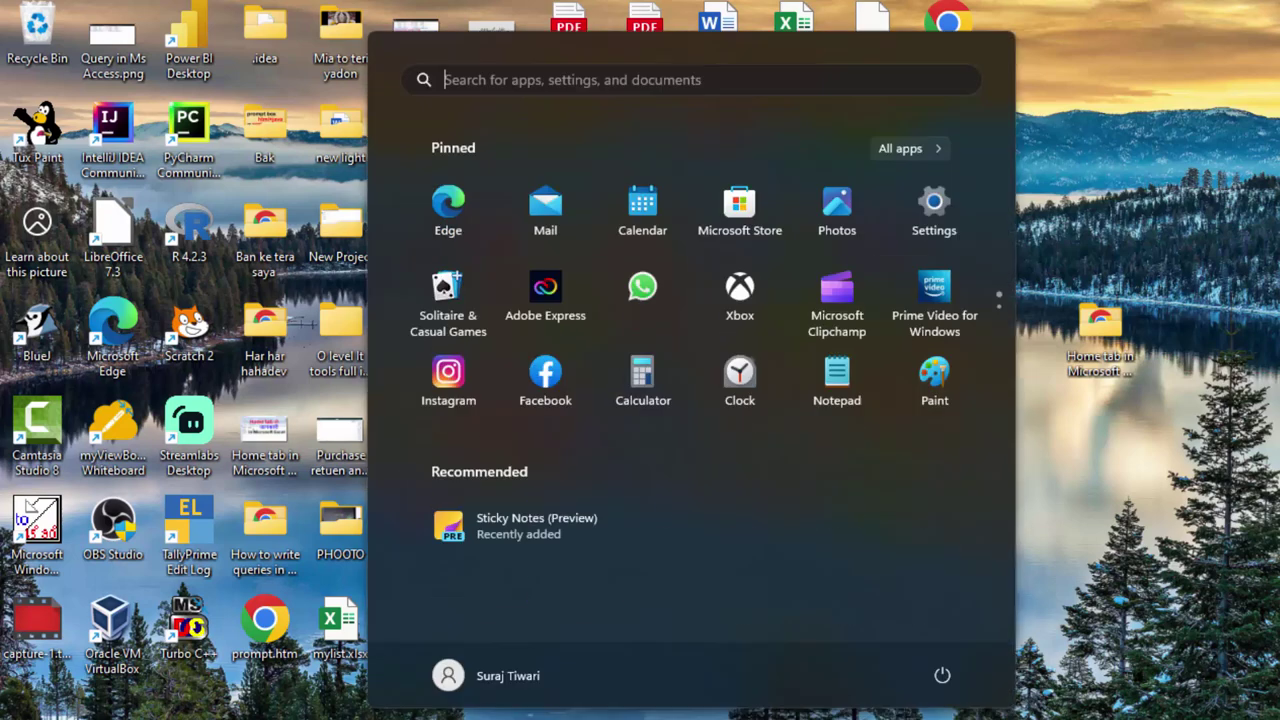
pyautogui.write('ope')
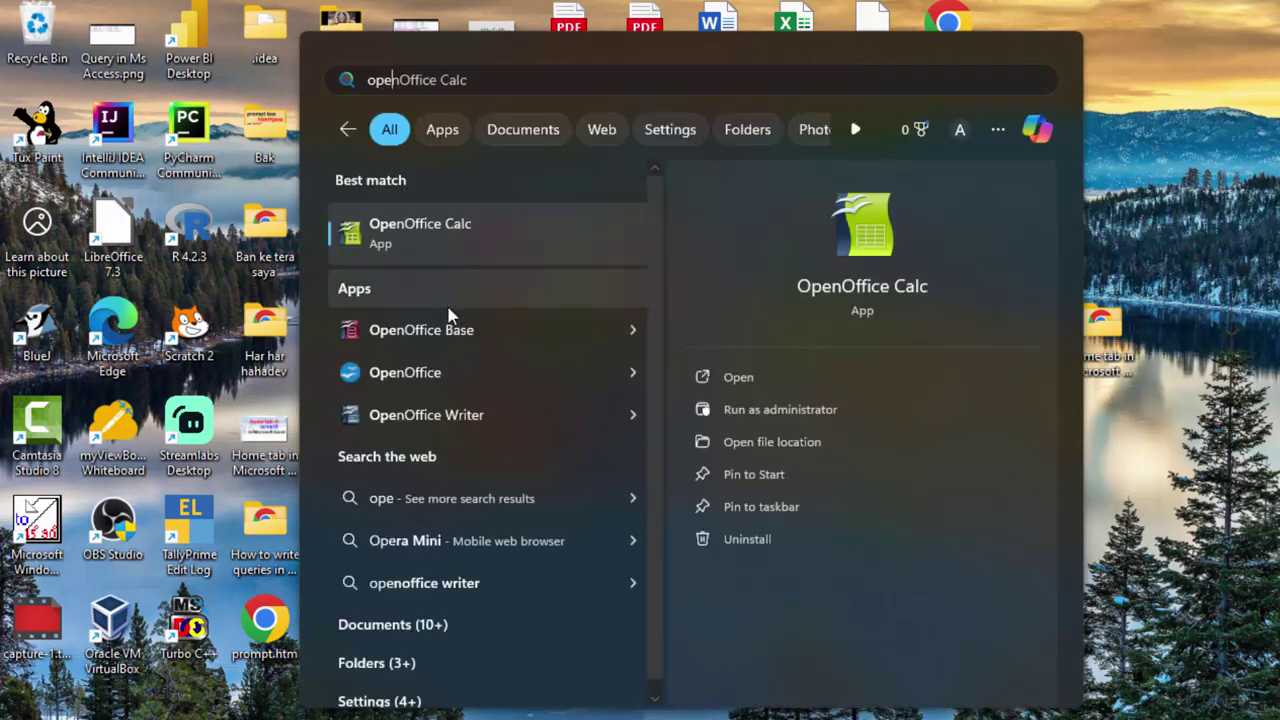
pyautogui.click(447, 336)
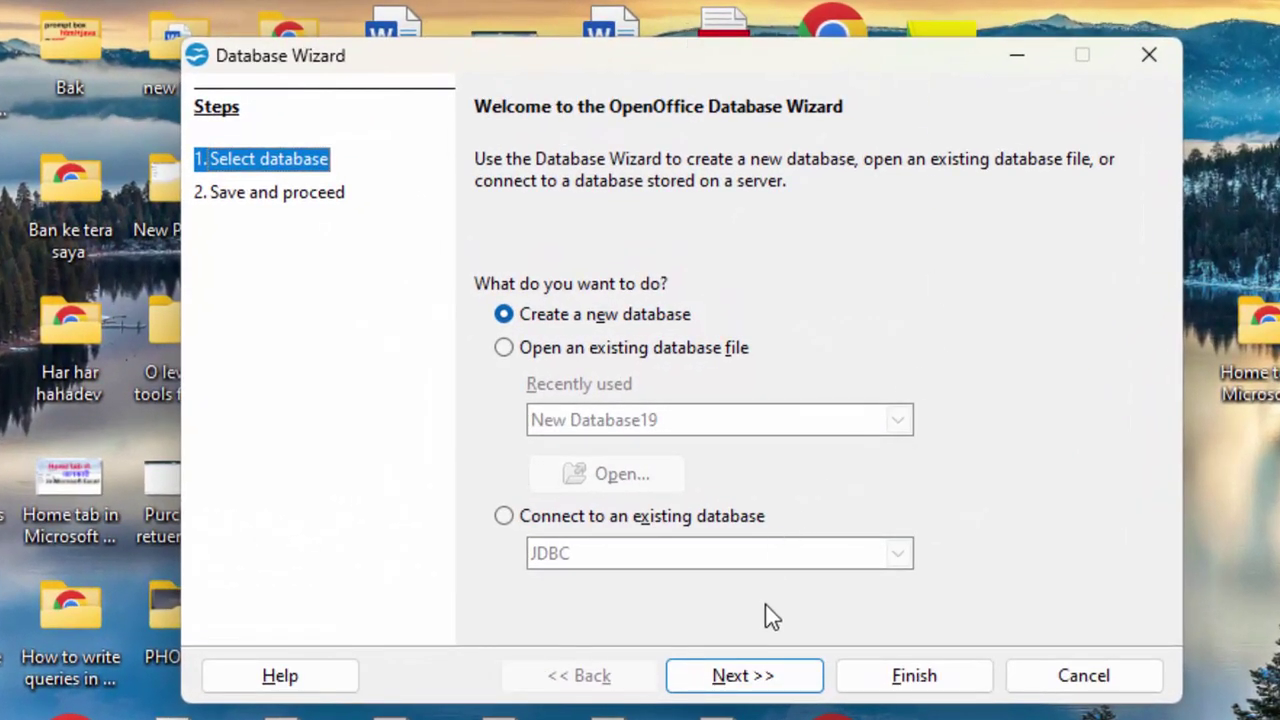
# Finish the wizard without registering, declining to overwrite New Database19, and save as Employee.odb on the Desktop.
pyautogui.click(772, 682)
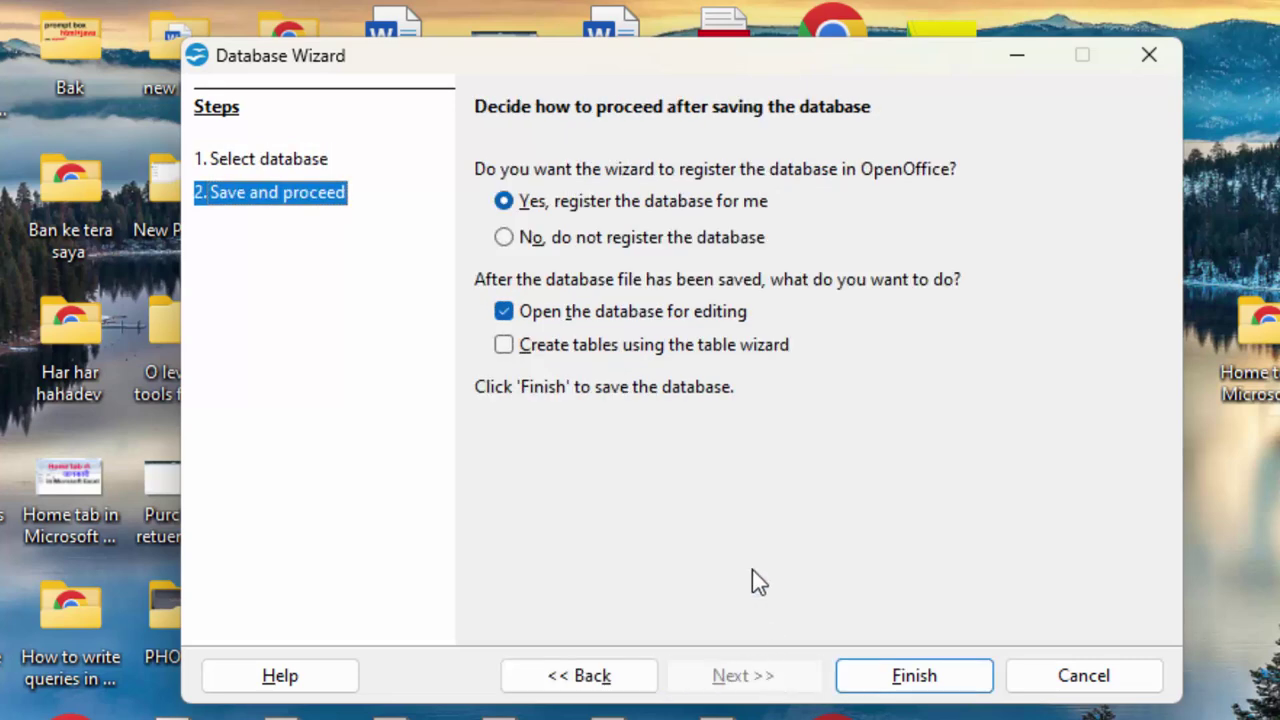
pyautogui.click(597, 240)
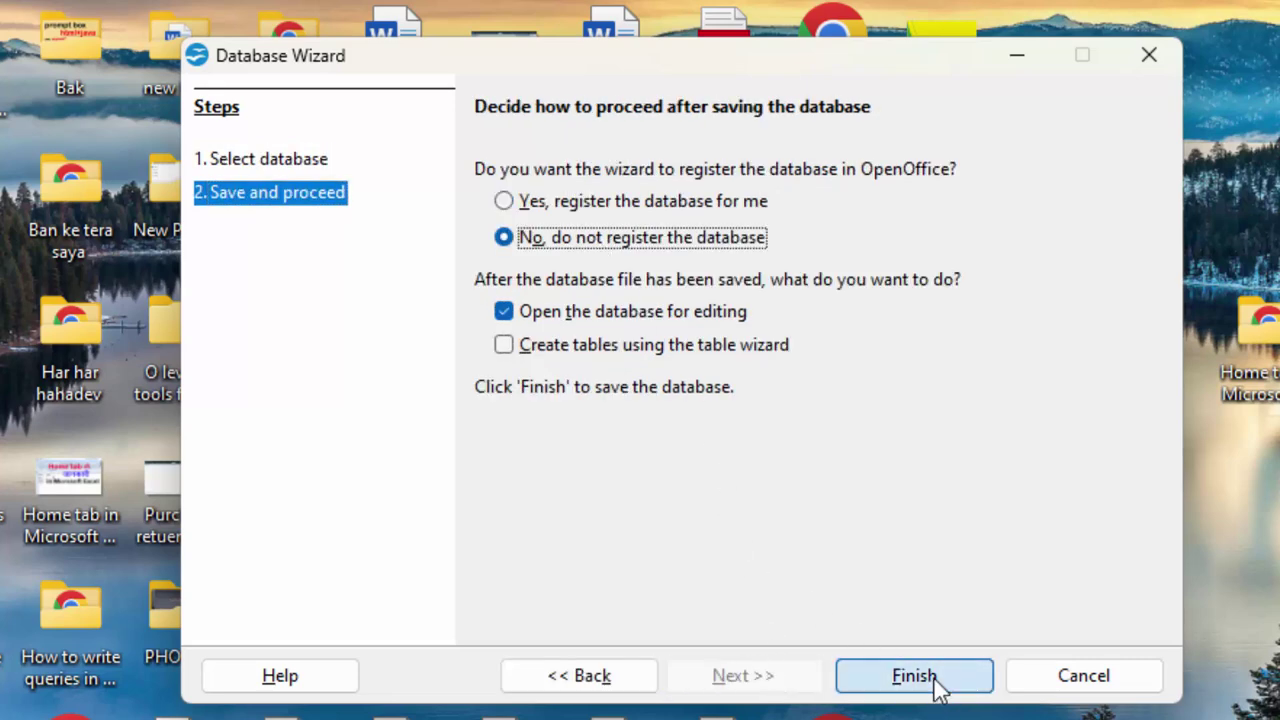
pyautogui.click(975, 690)
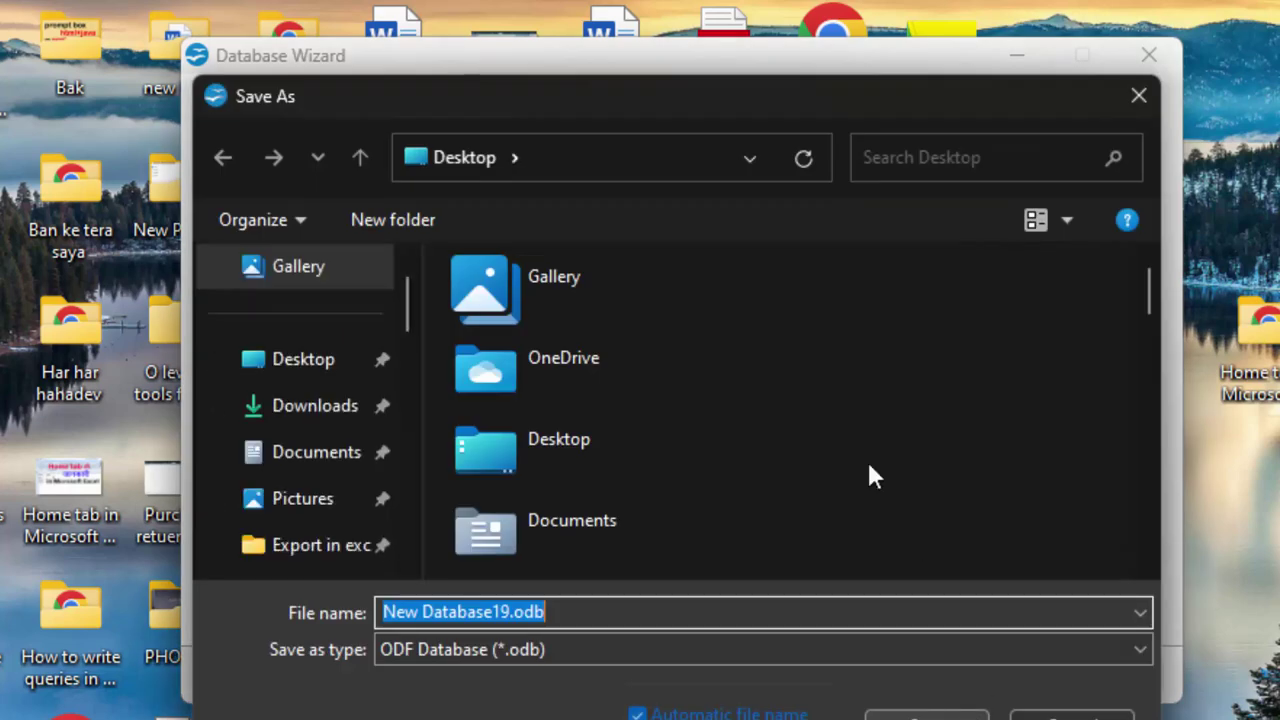
pyautogui.click(670, 612)
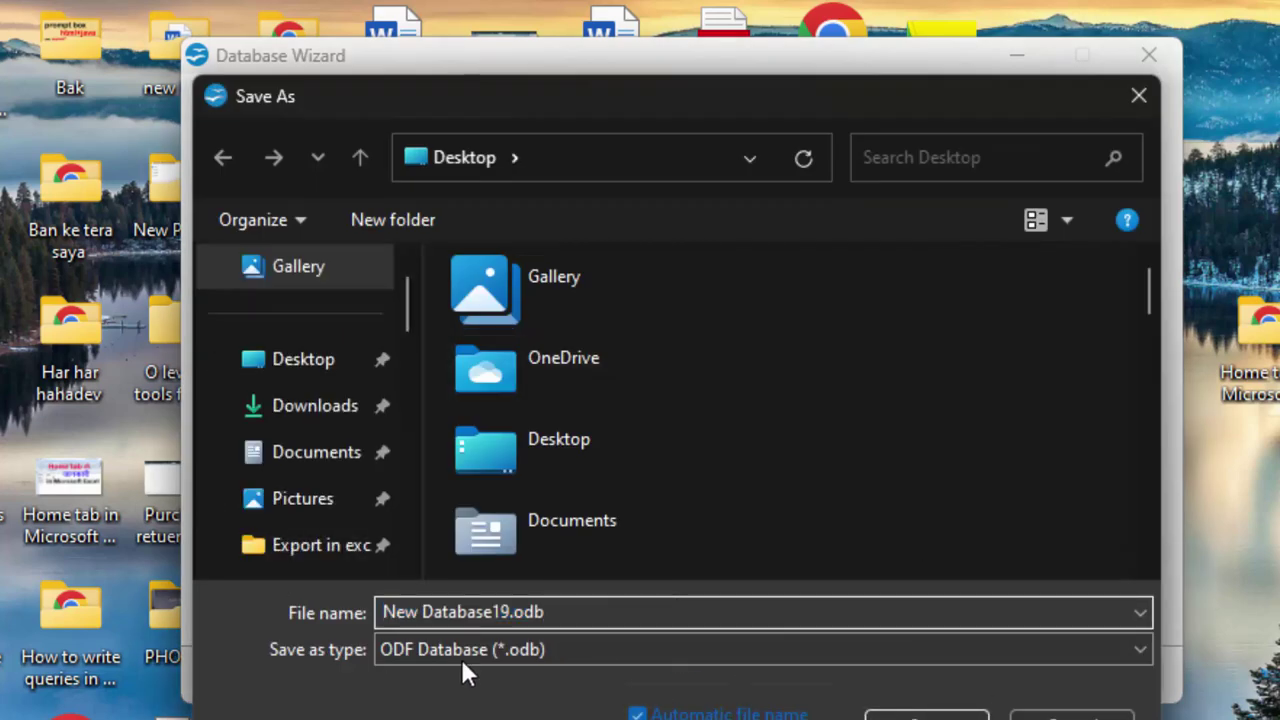
pyautogui.click(927, 716)
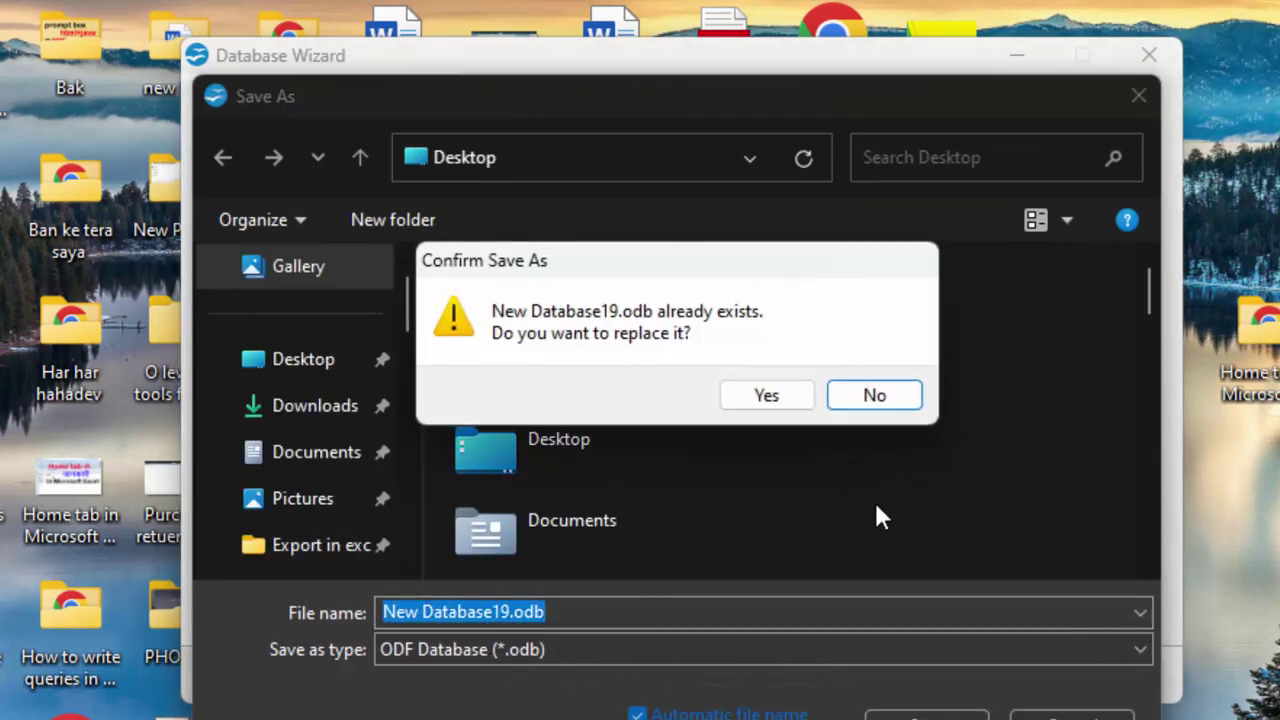
pyautogui.click(896, 395)
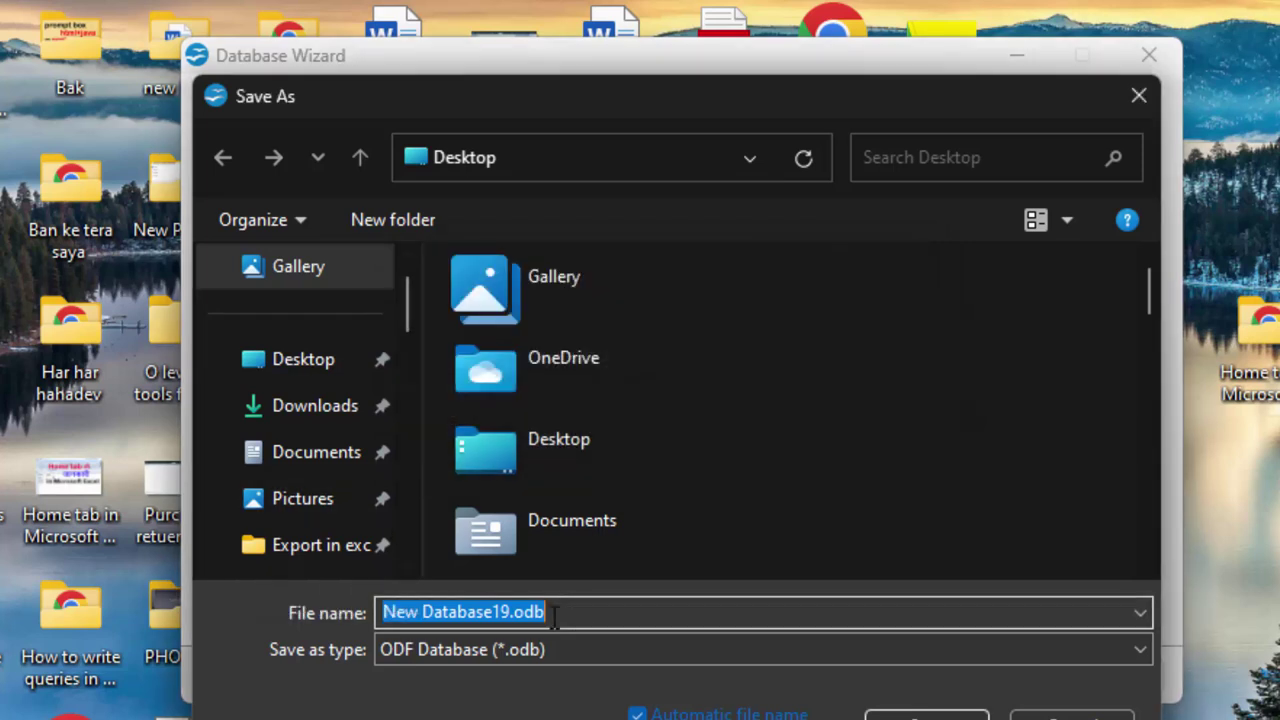
pyautogui.press('BackSpace')
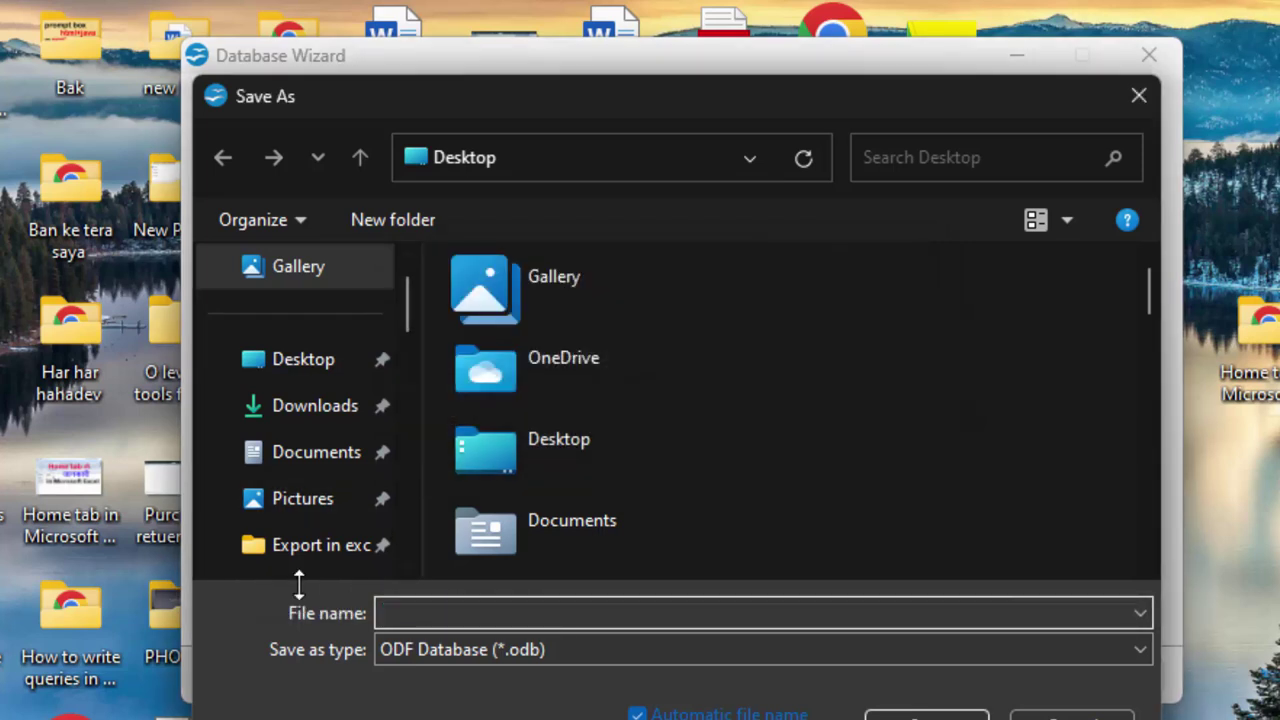
pyautogui.write('Em')
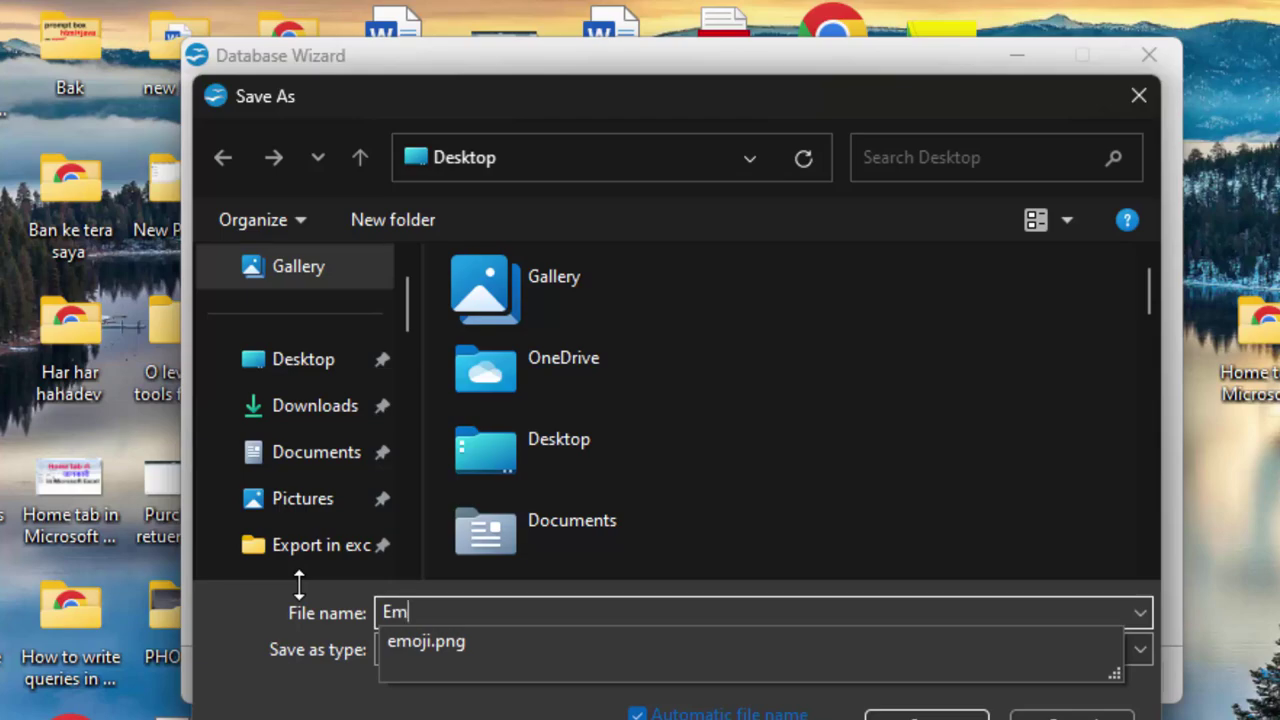
pyautogui.write('ployee')
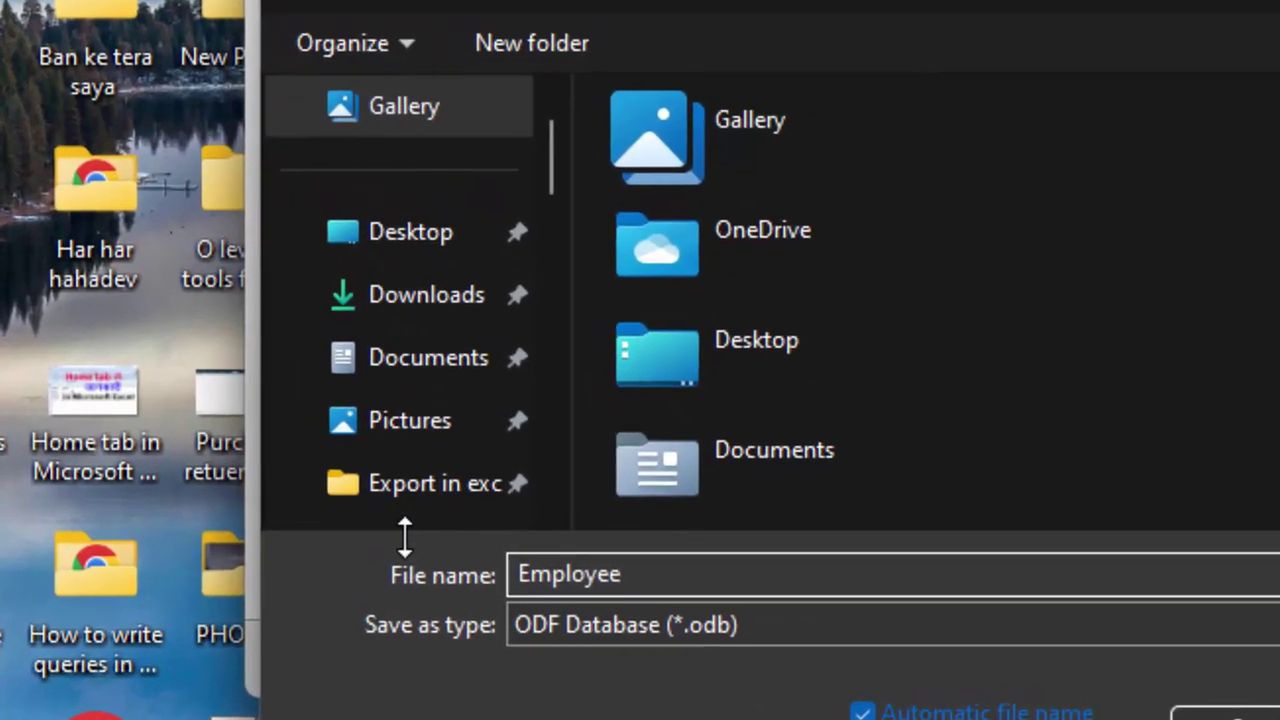
pyautogui.press('Return')
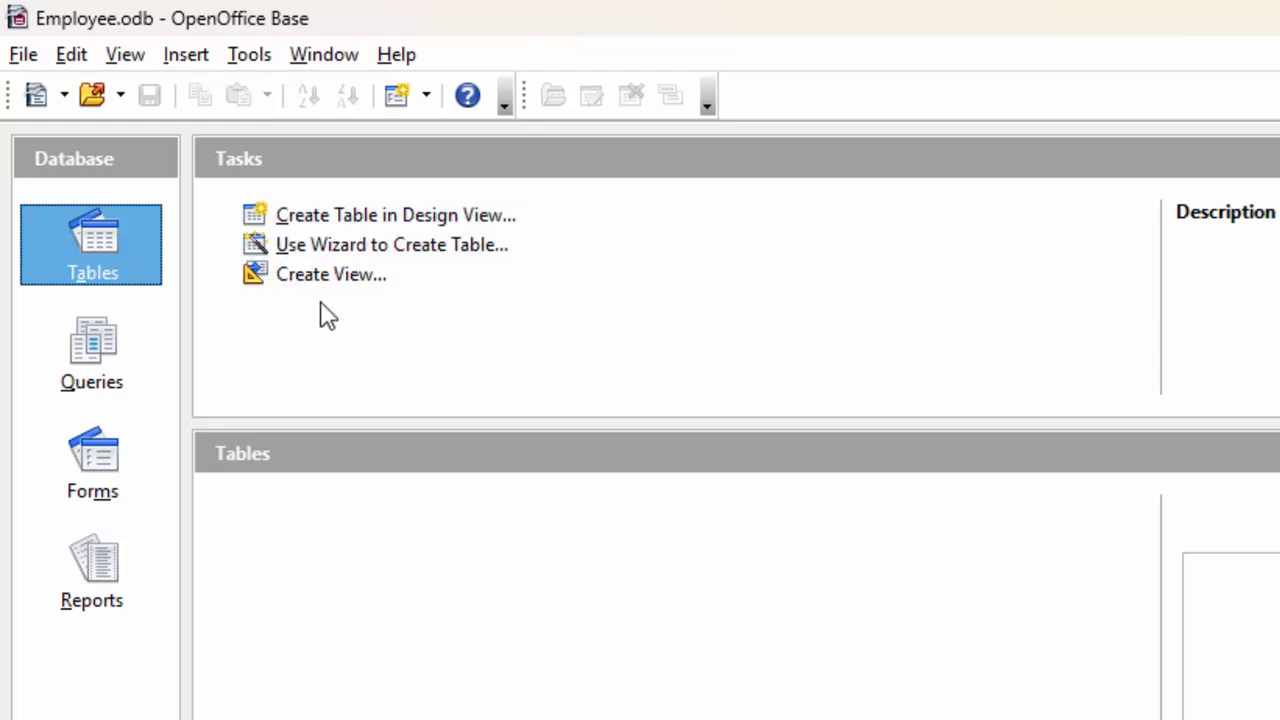
# Start a new table design with a first Text field named Employee_id.
pyautogui.click(380, 216)
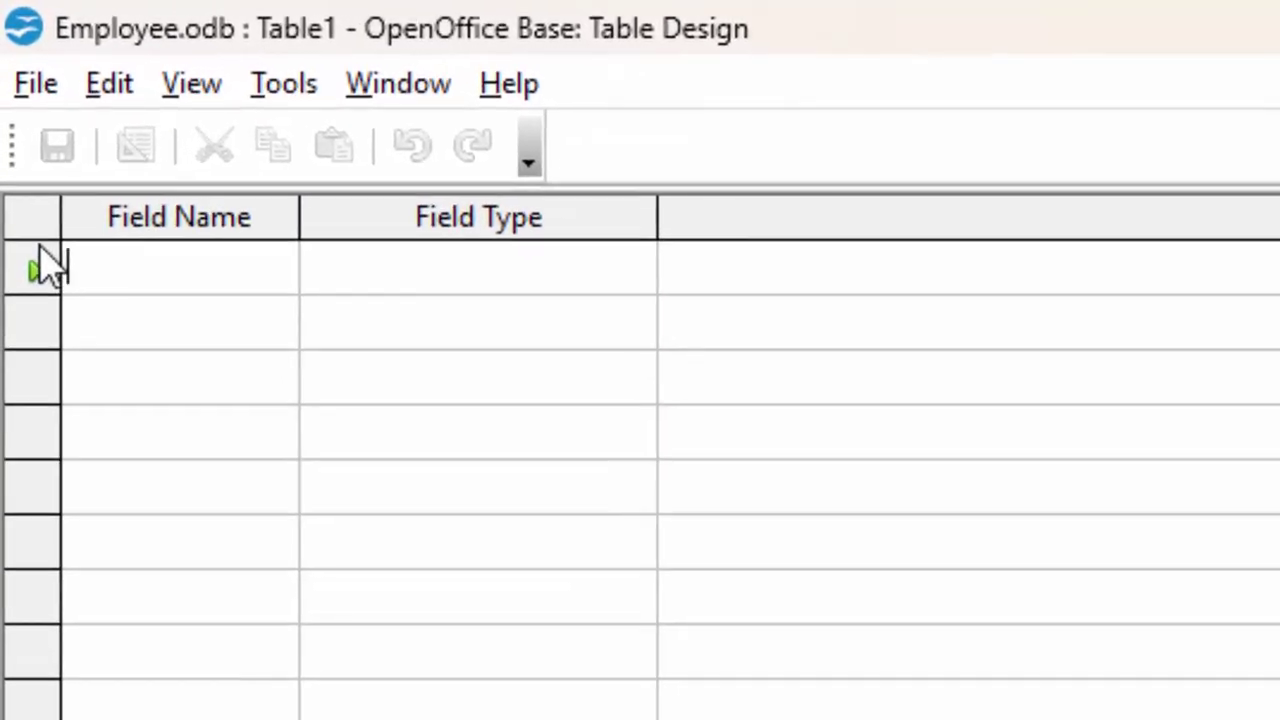
pyautogui.rightClick(28, 182)
pyautogui.press('Escape')
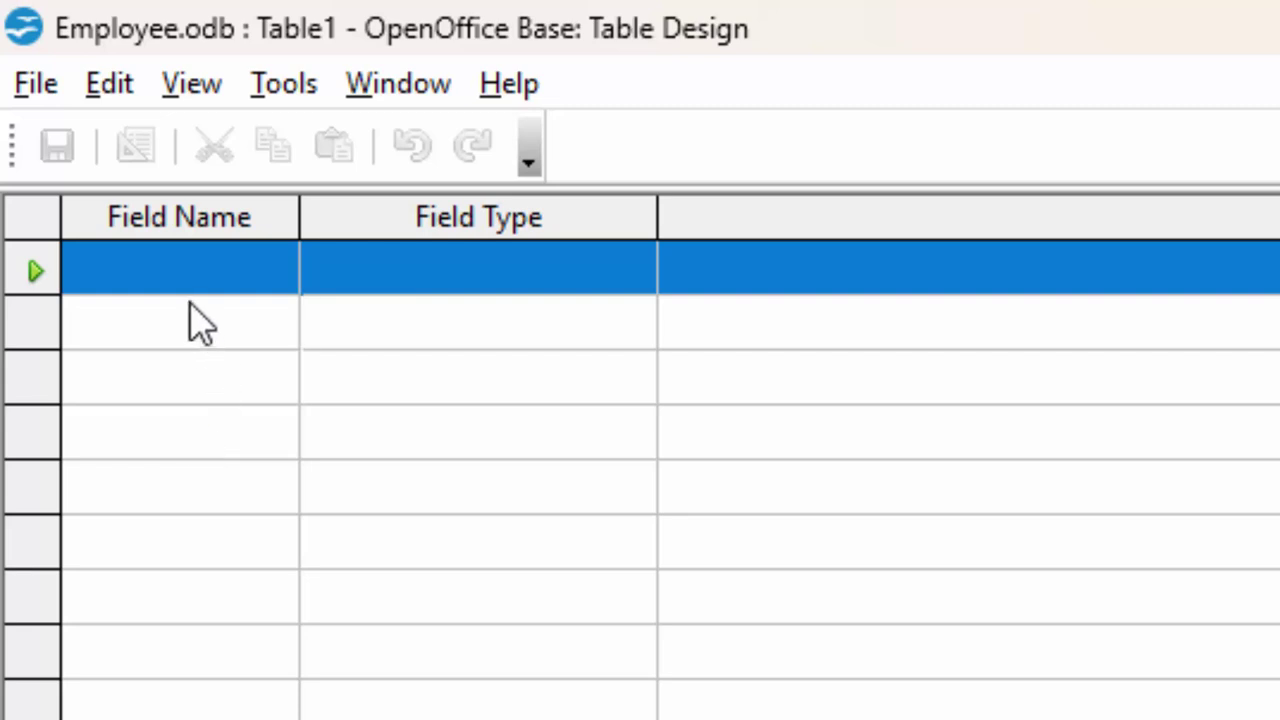
pyautogui.click(188, 290)
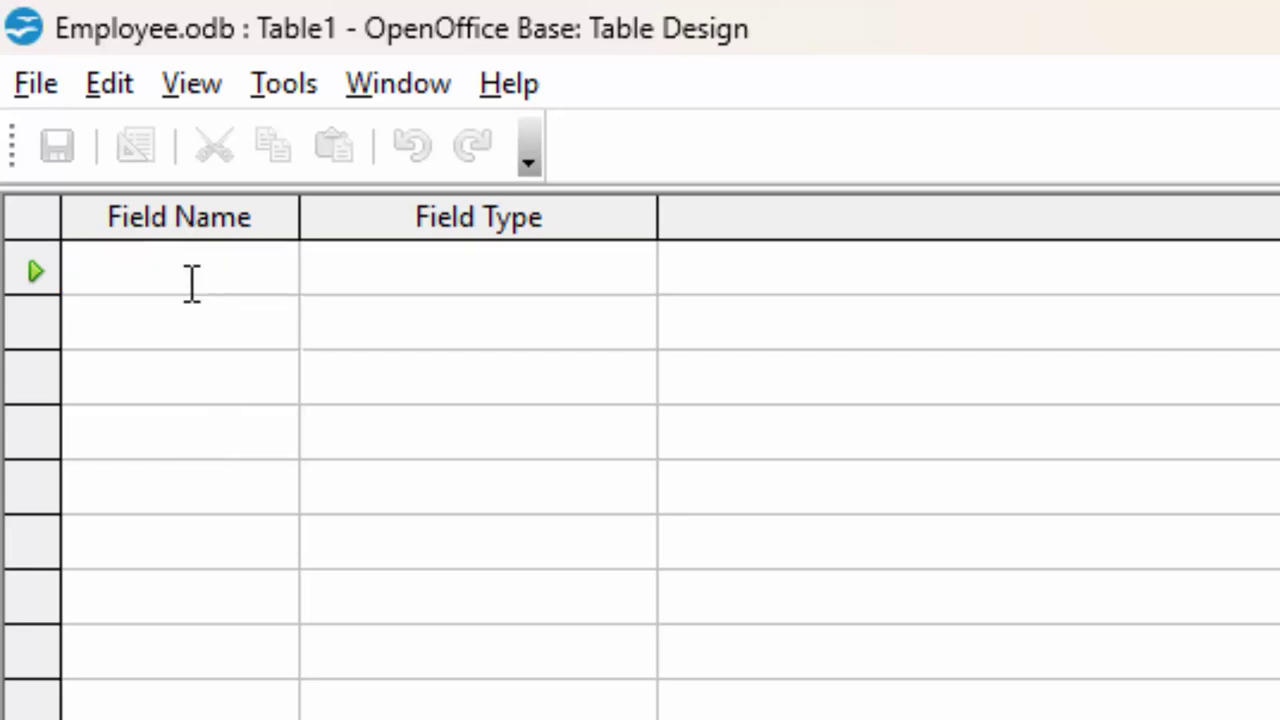
pyautogui.write('Em')
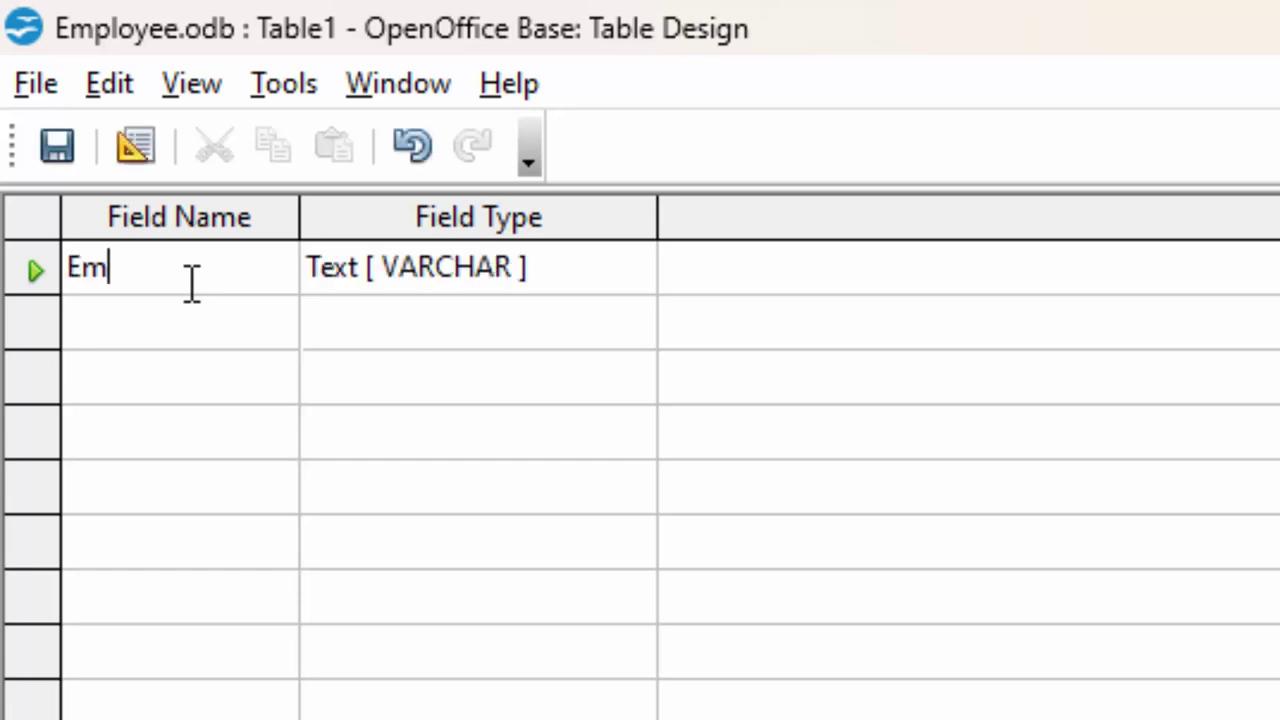
pyautogui.write('ployee')
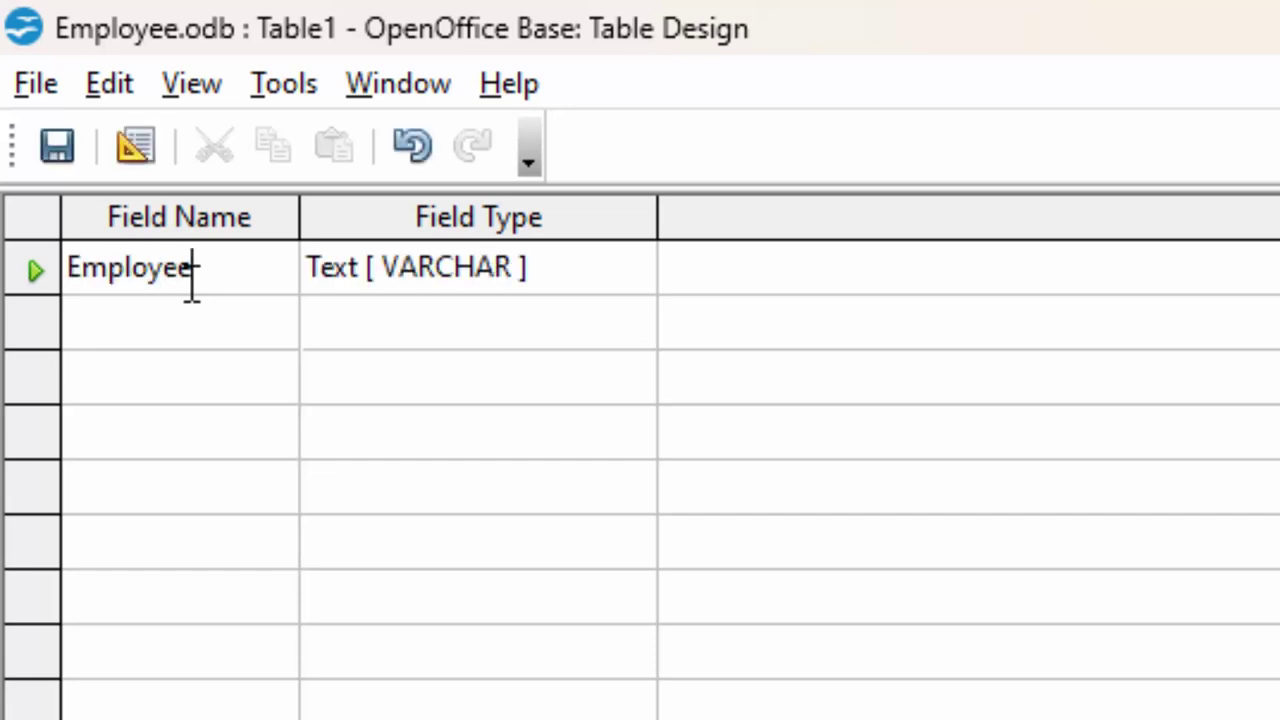
pyautogui.write(' i')
pyautogui.write('d')
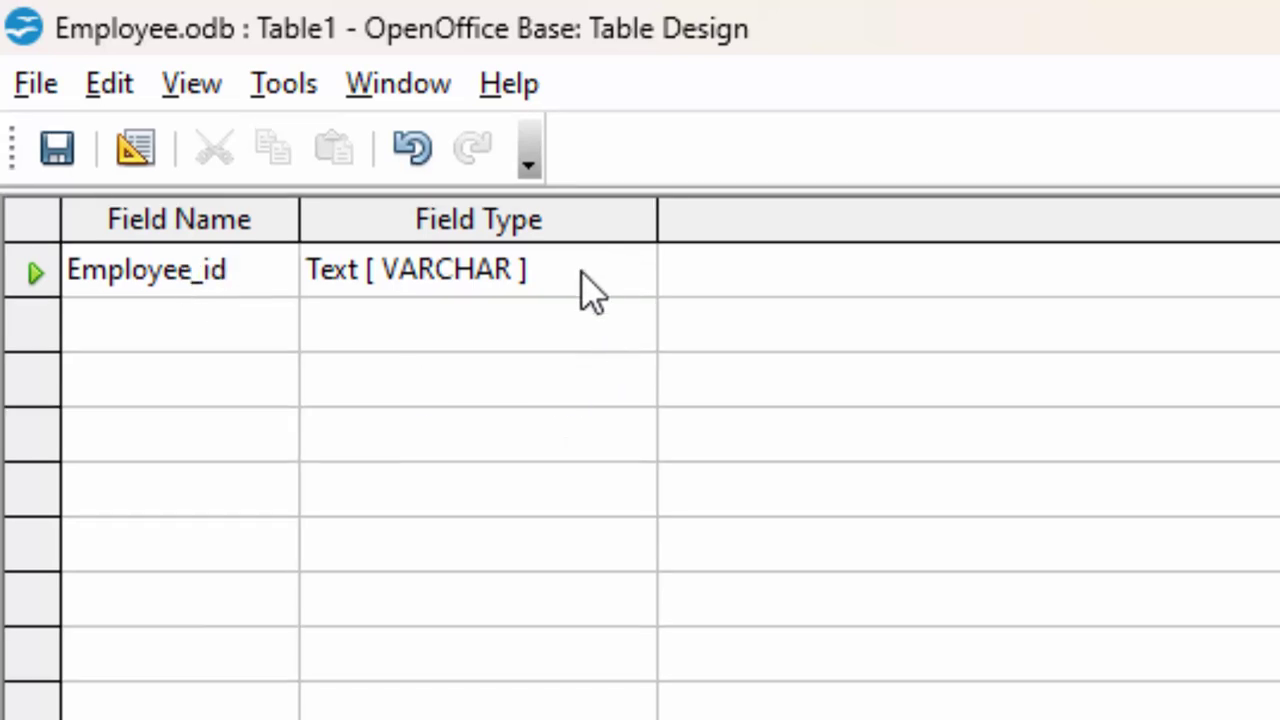
pyautogui.click(586, 279)
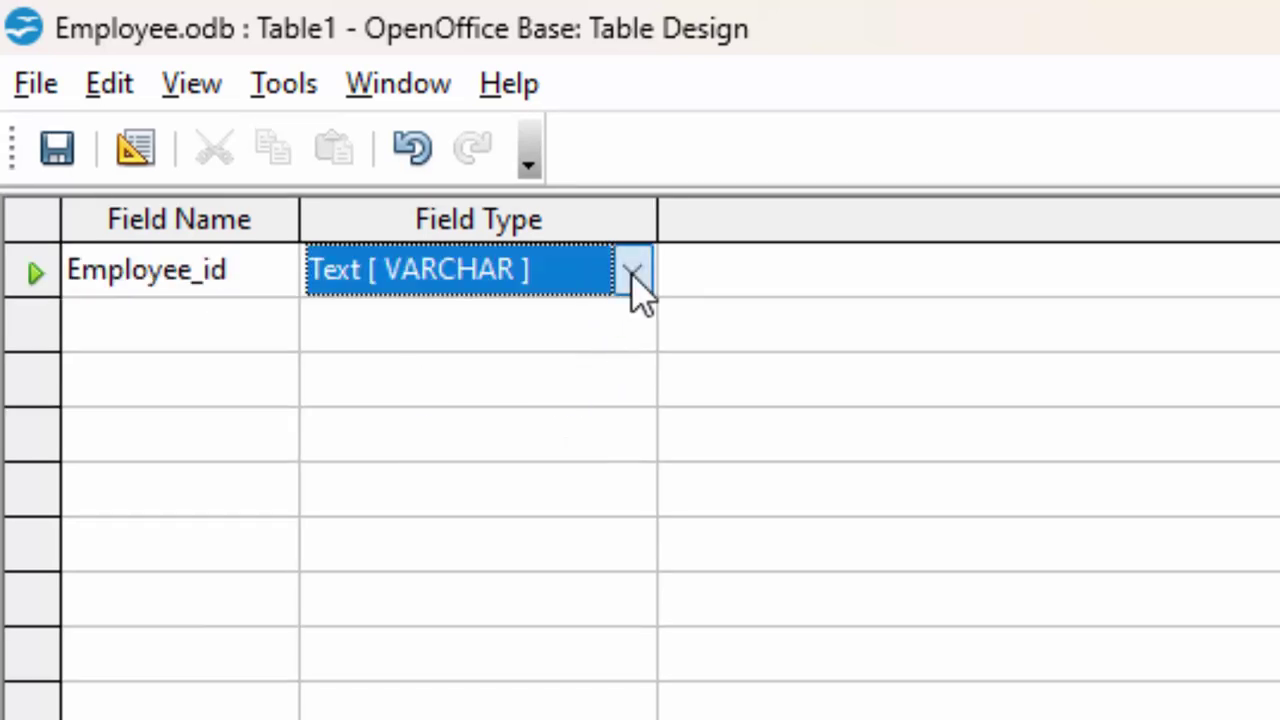
pyautogui.click(630, 272)
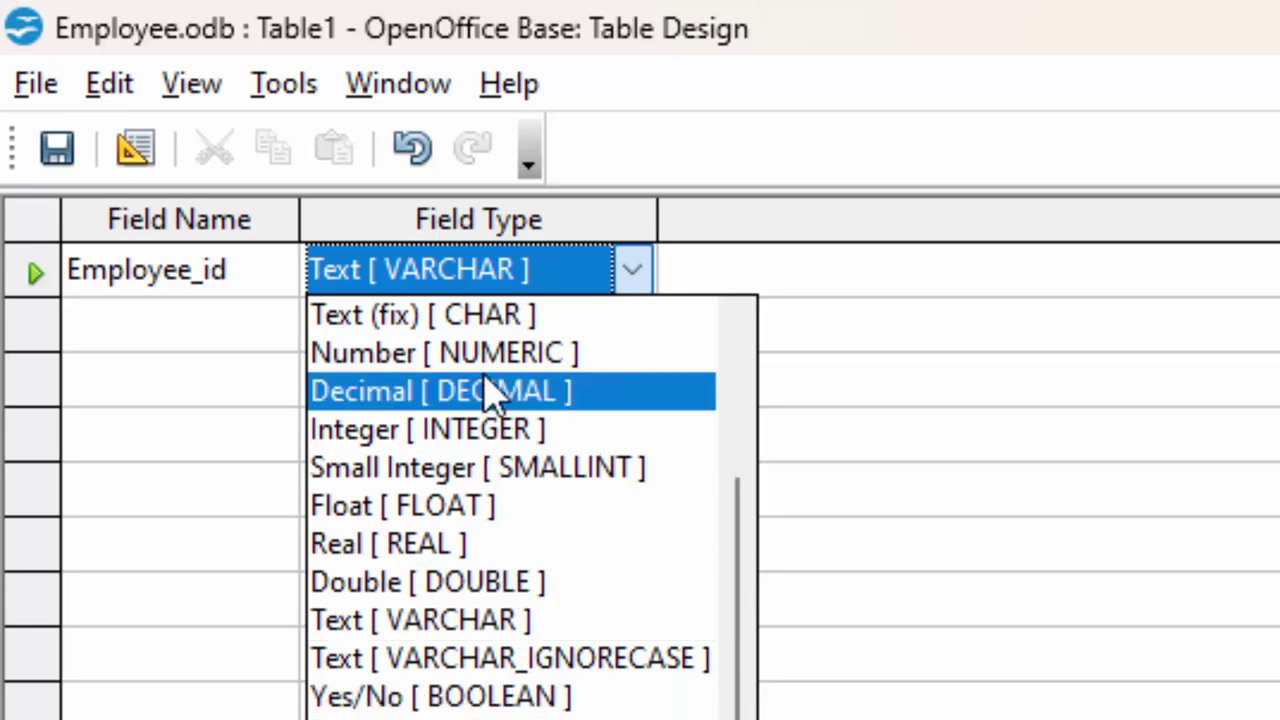
pyautogui.click(173, 320)
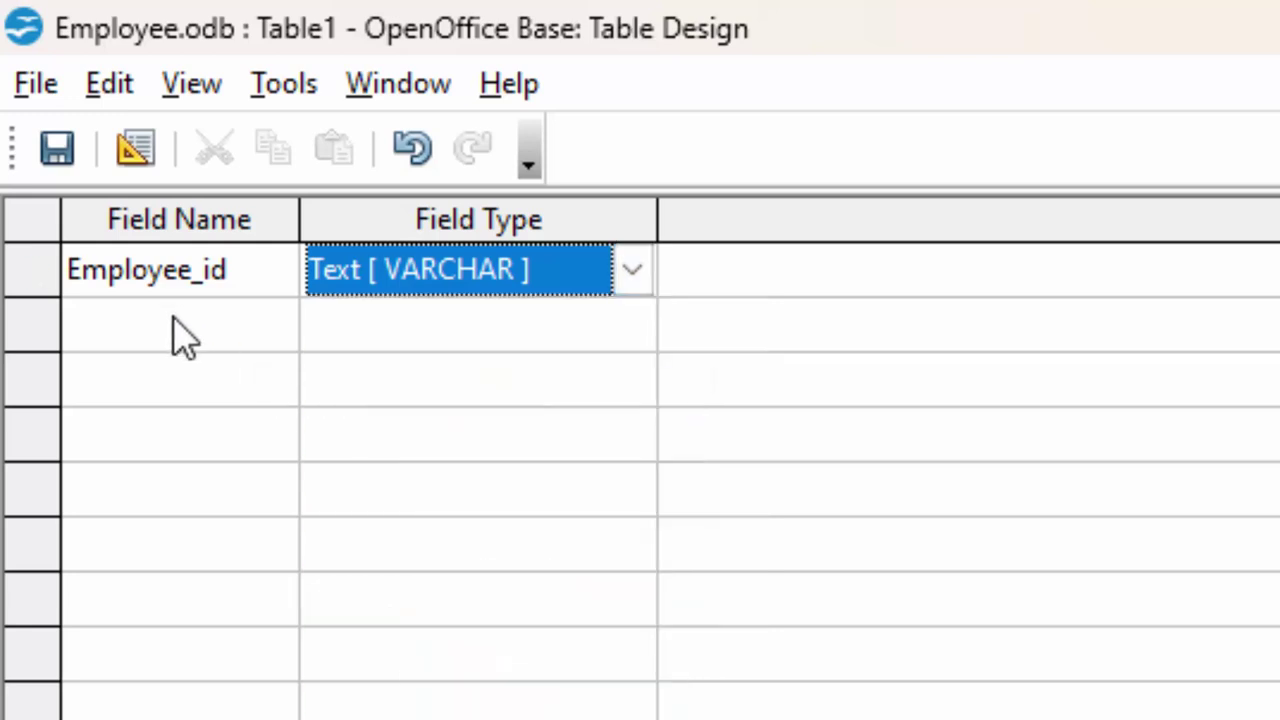
# Name the second field Name_of_Employee and widen the Field Name column.
pyautogui.click(173, 320)
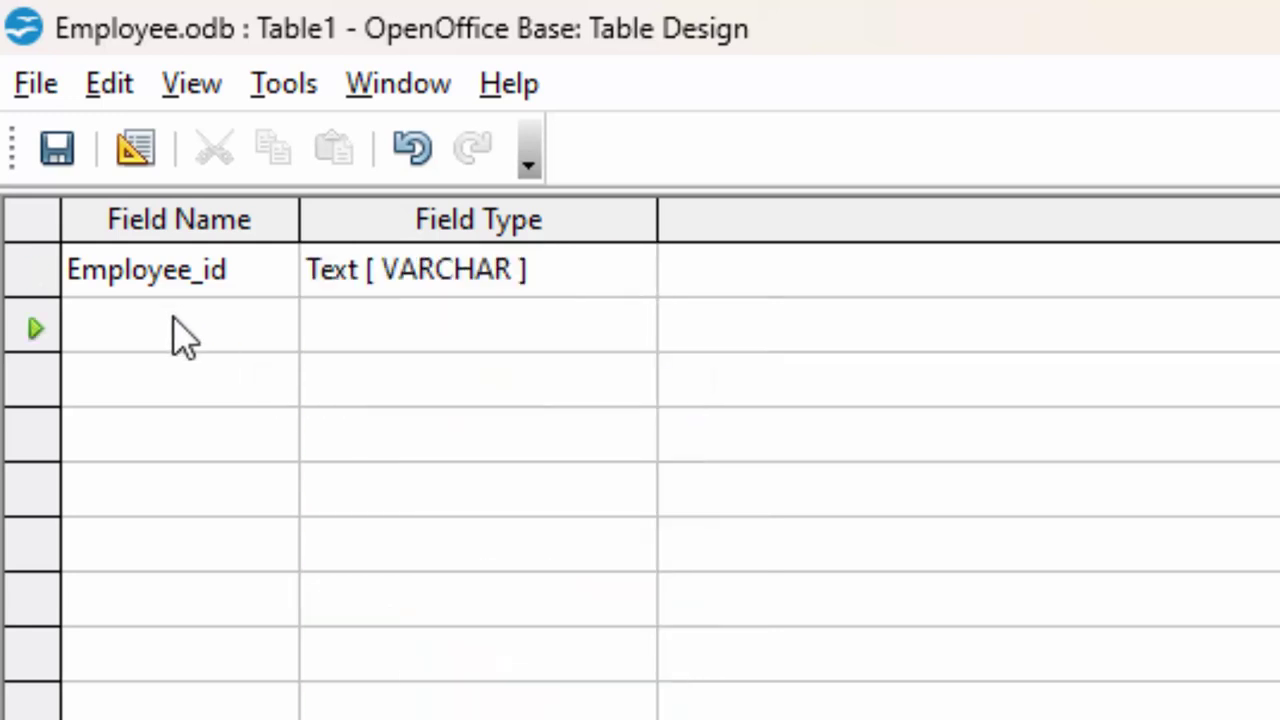
pyautogui.write('N')
pyautogui.write('am')
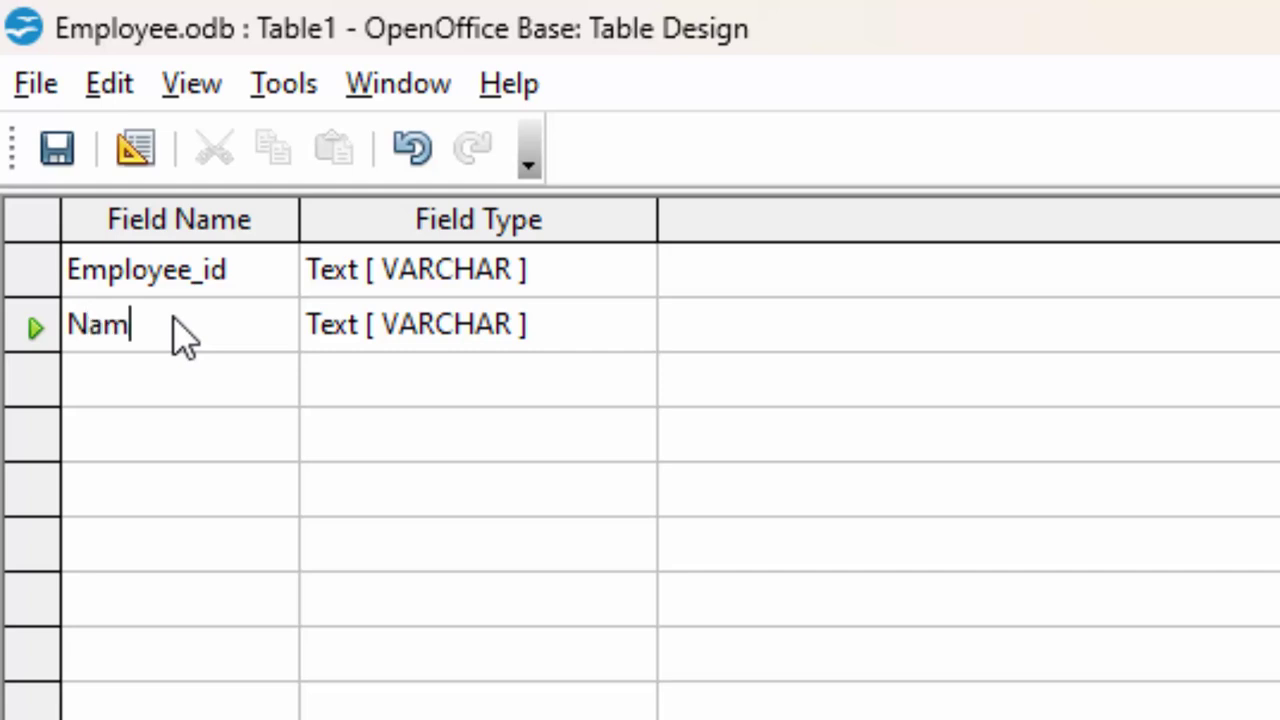
pyautogui.write('e_o')
pyautogui.write('f_Stu')
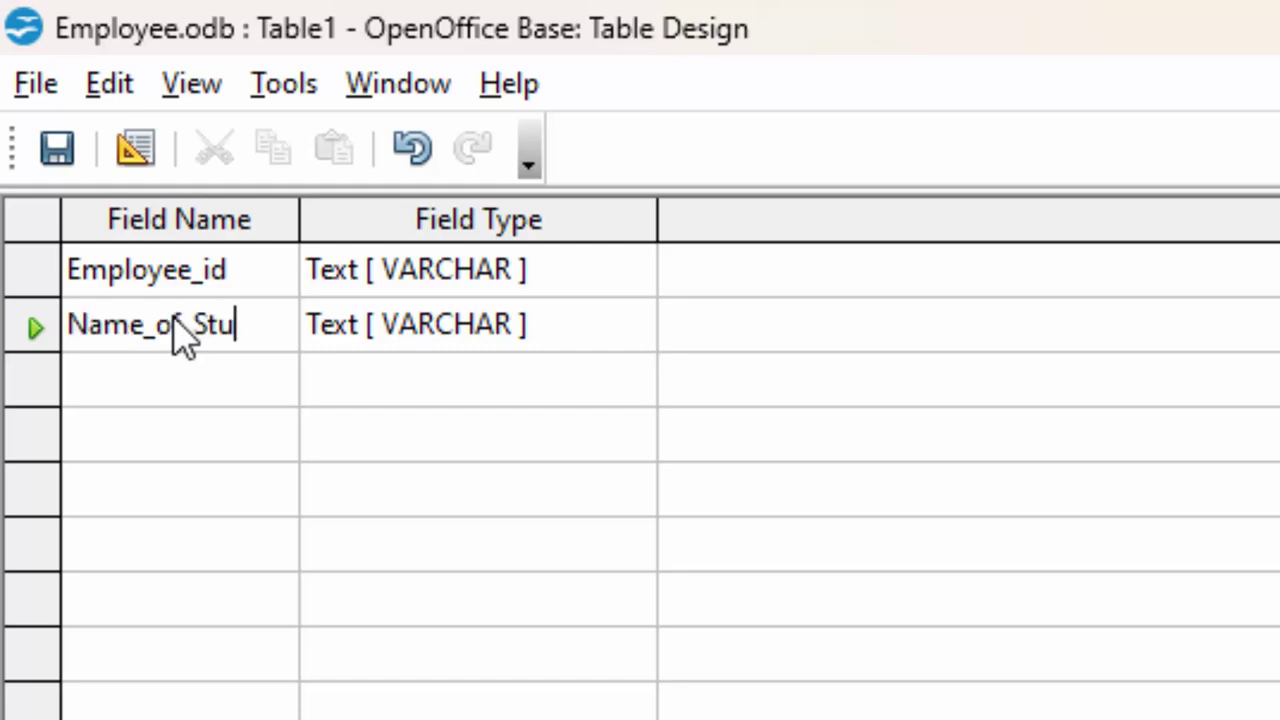
pyautogui.write('dent')
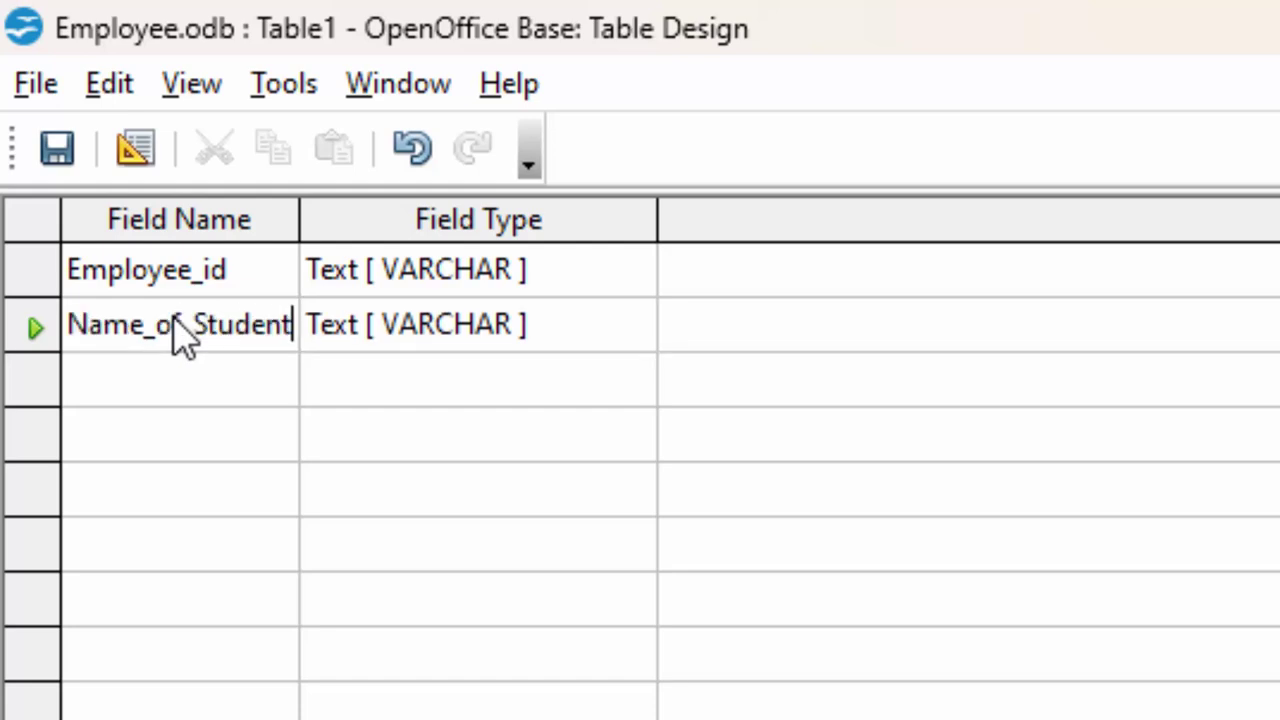
pyautogui.press('BackSpace')
pyautogui.press('BackSpace')
pyautogui.press('BackSpace')
pyautogui.press('BackSpace')
pyautogui.press('BackSpace')
pyautogui.press('BackSpace')
pyautogui.press('BackSpace')
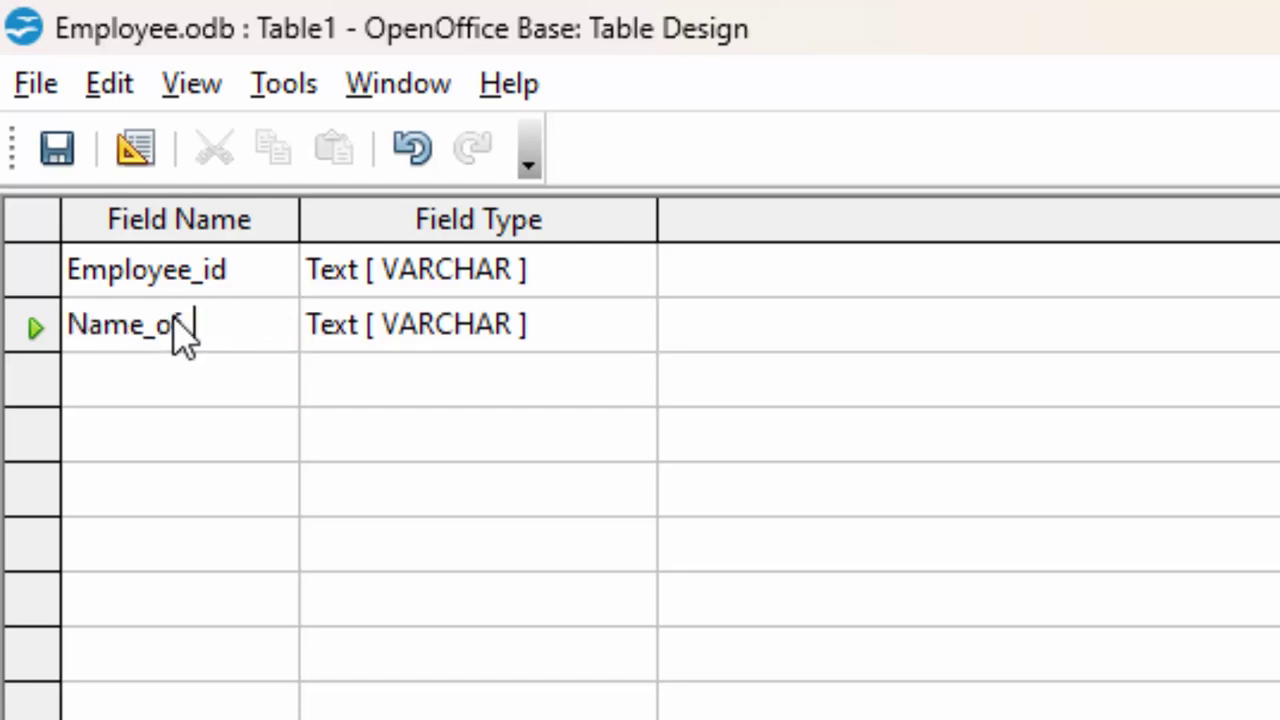
pyautogui.write('Emp')
pyautogui.write('loyee')
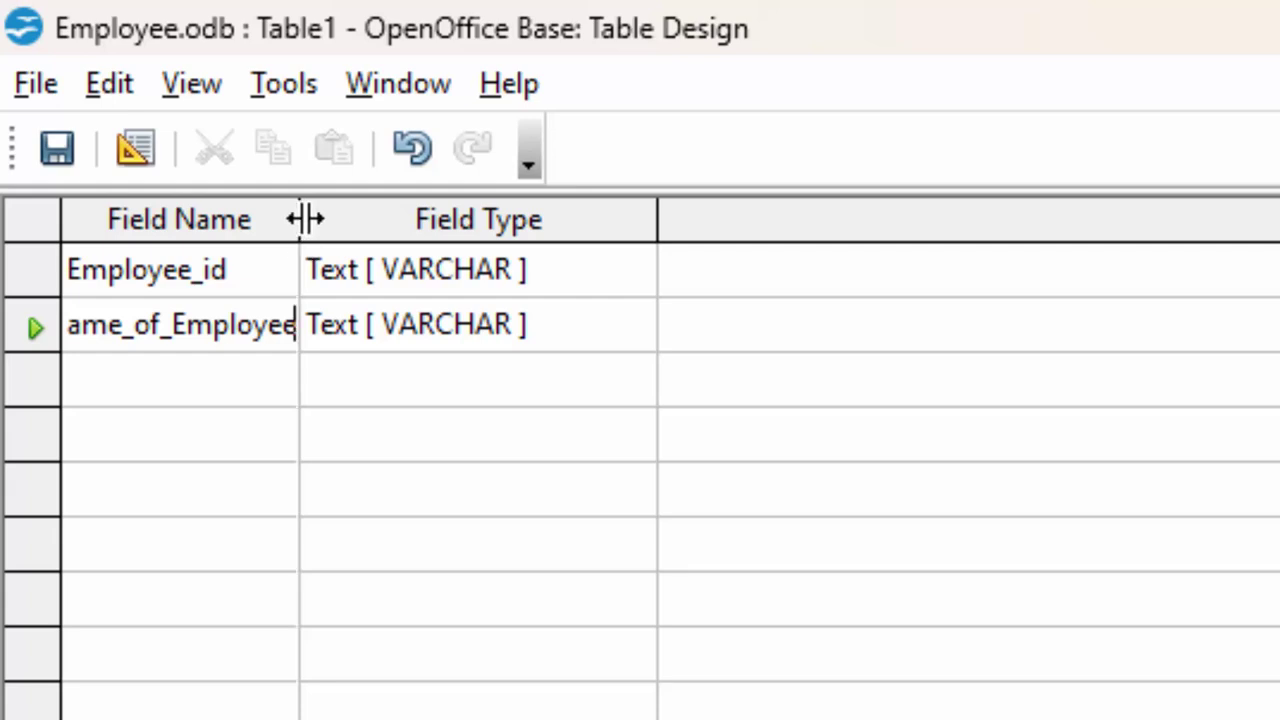
pyautogui.moveTo(300, 218)
pyautogui.mouseDown()
pyautogui.moveTo(342, 252)
pyautogui.moveTo(397, 255)
pyautogui.mouseUp()
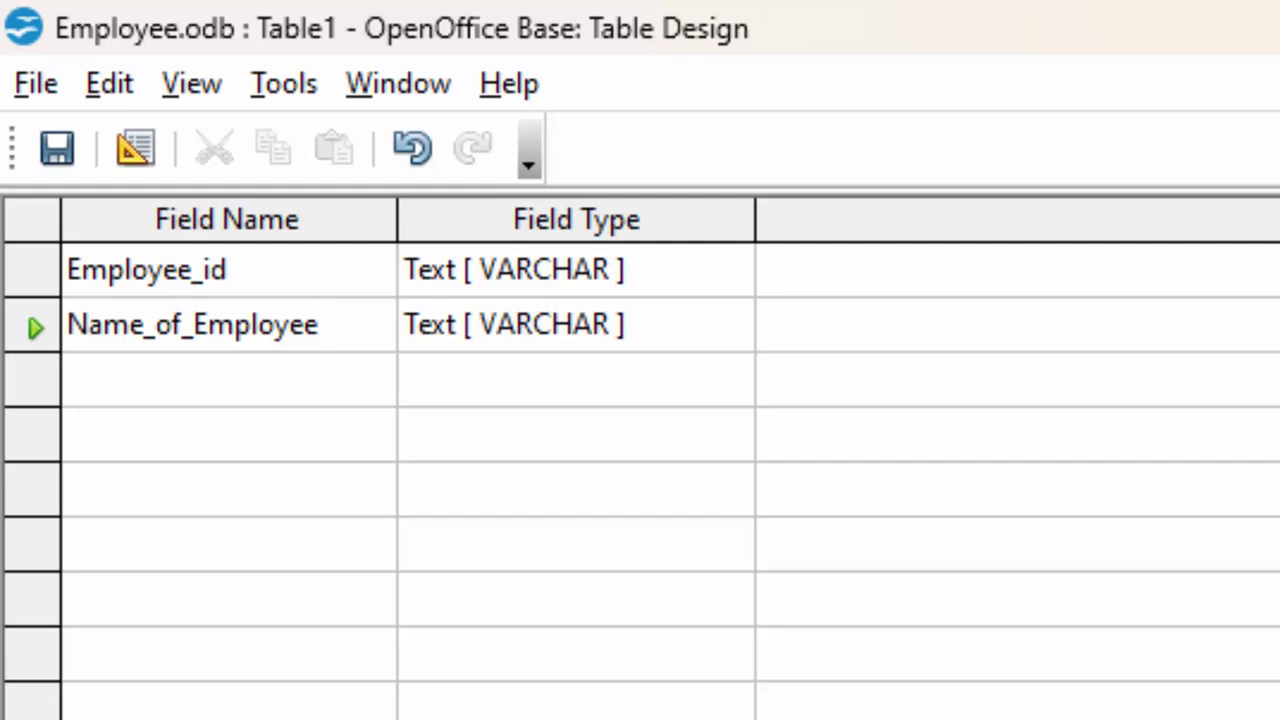
pyautogui.click(324, 277)
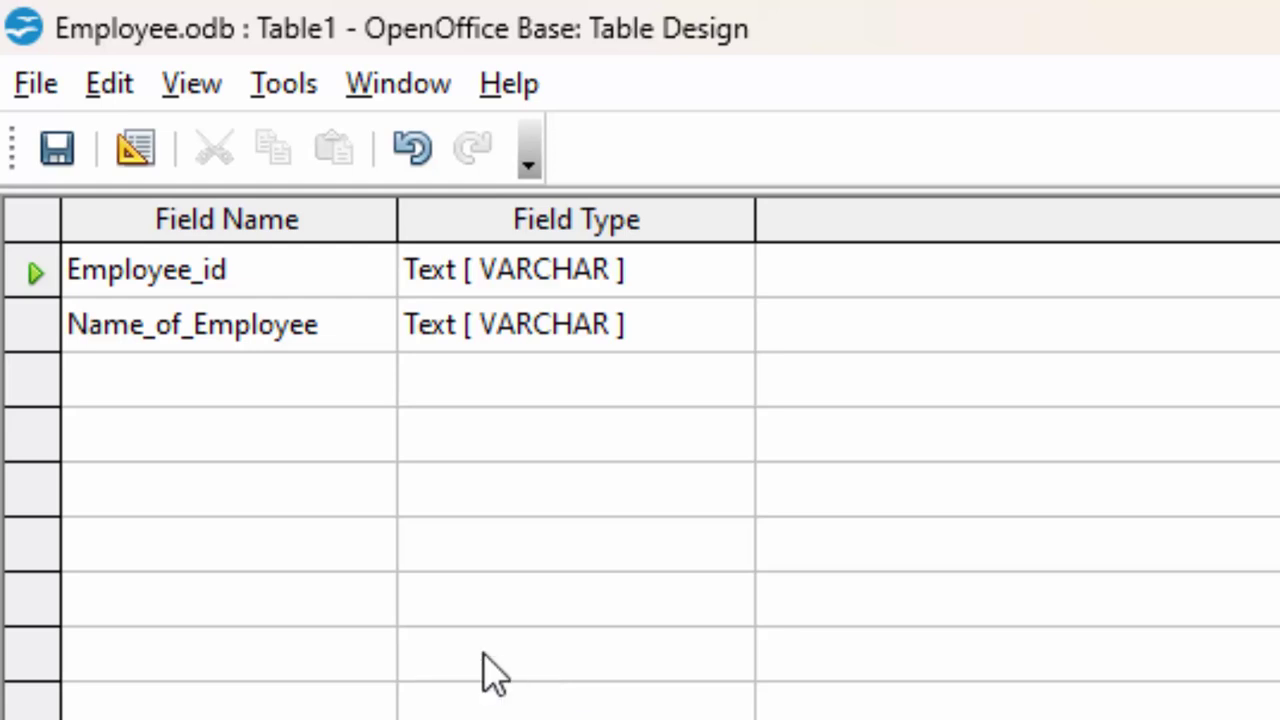
# Make Employee_id the primary key and add a Salary field of type Number [NUMERIC].
pyautogui.rightClick(57, 272)
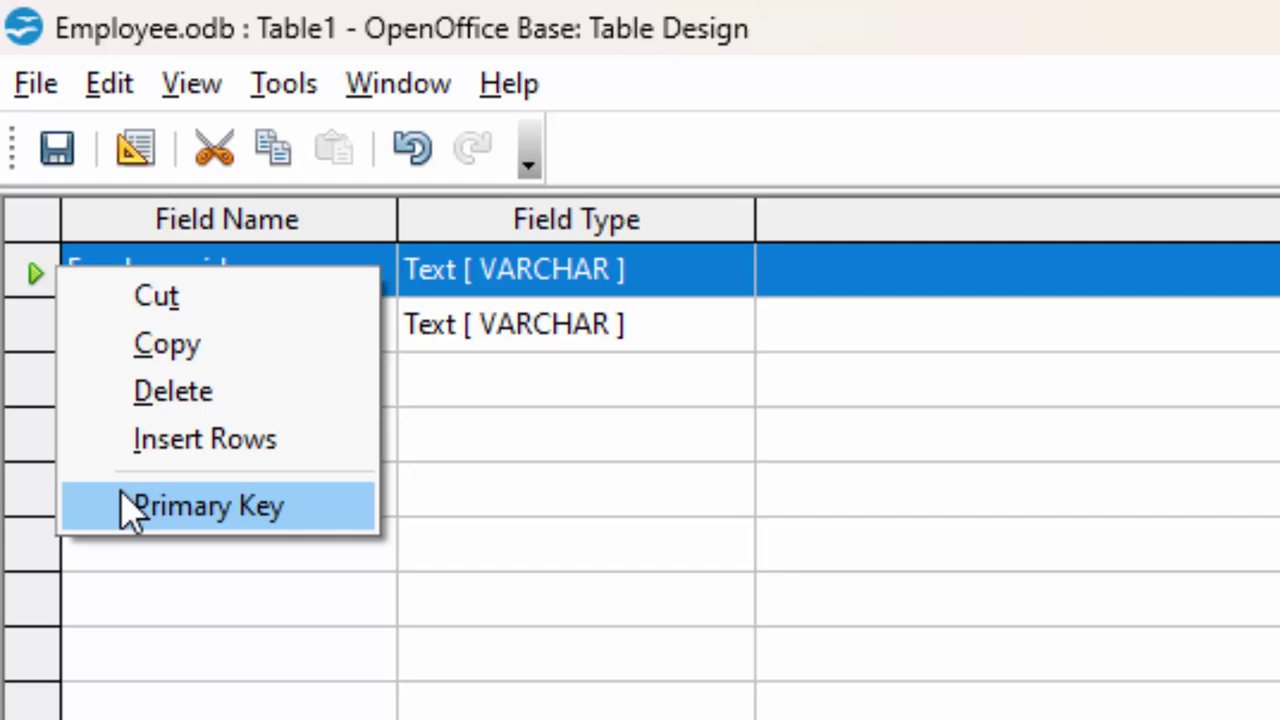
pyautogui.click(205, 508)
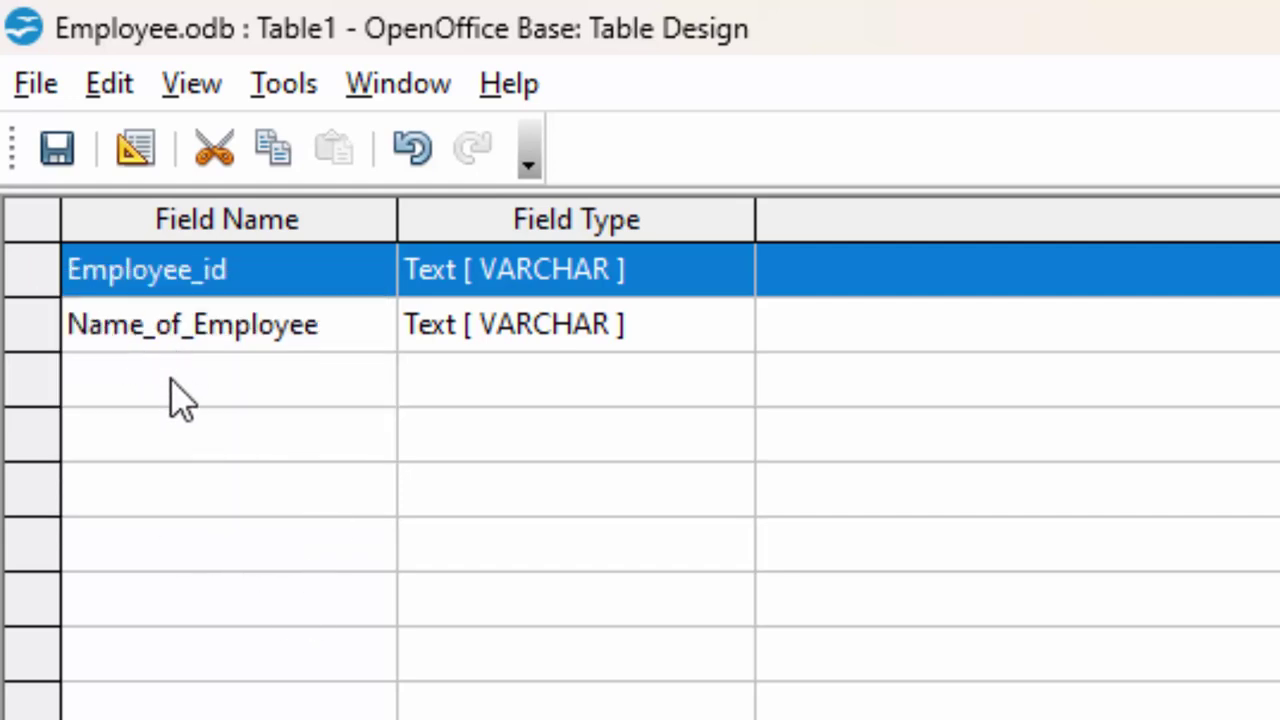
pyautogui.click(181, 401)
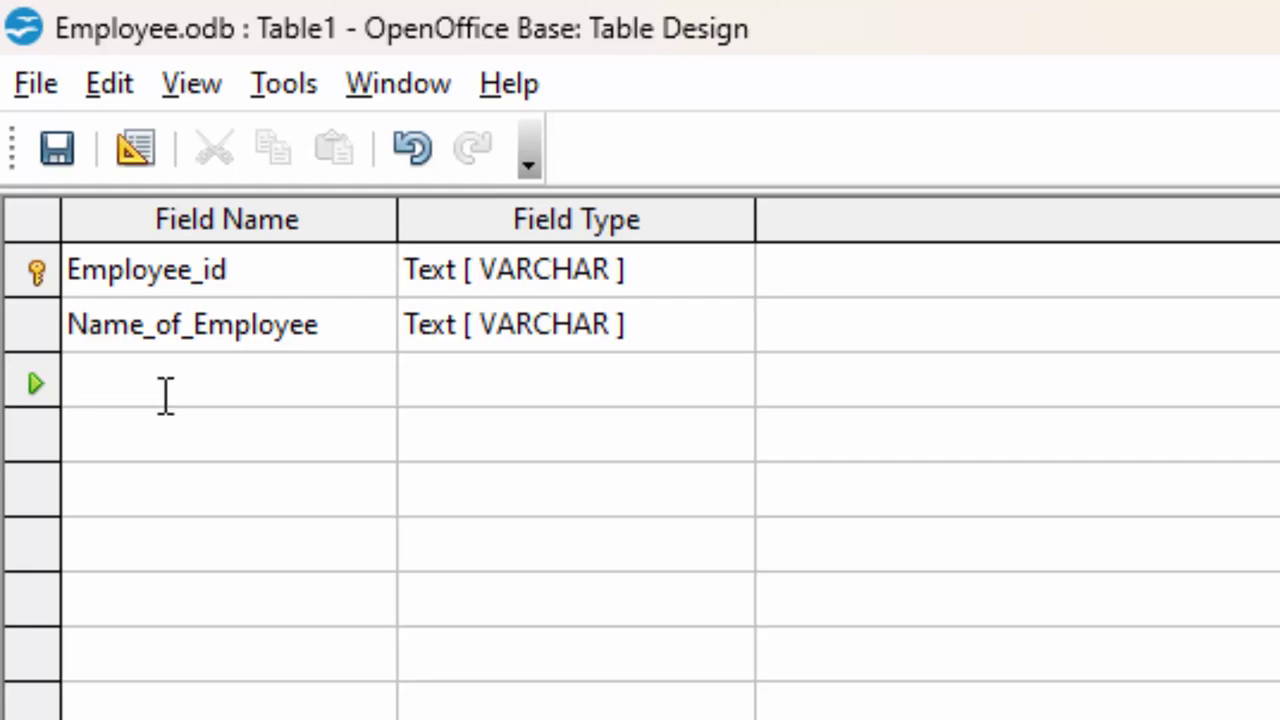
pyautogui.write('Sala')
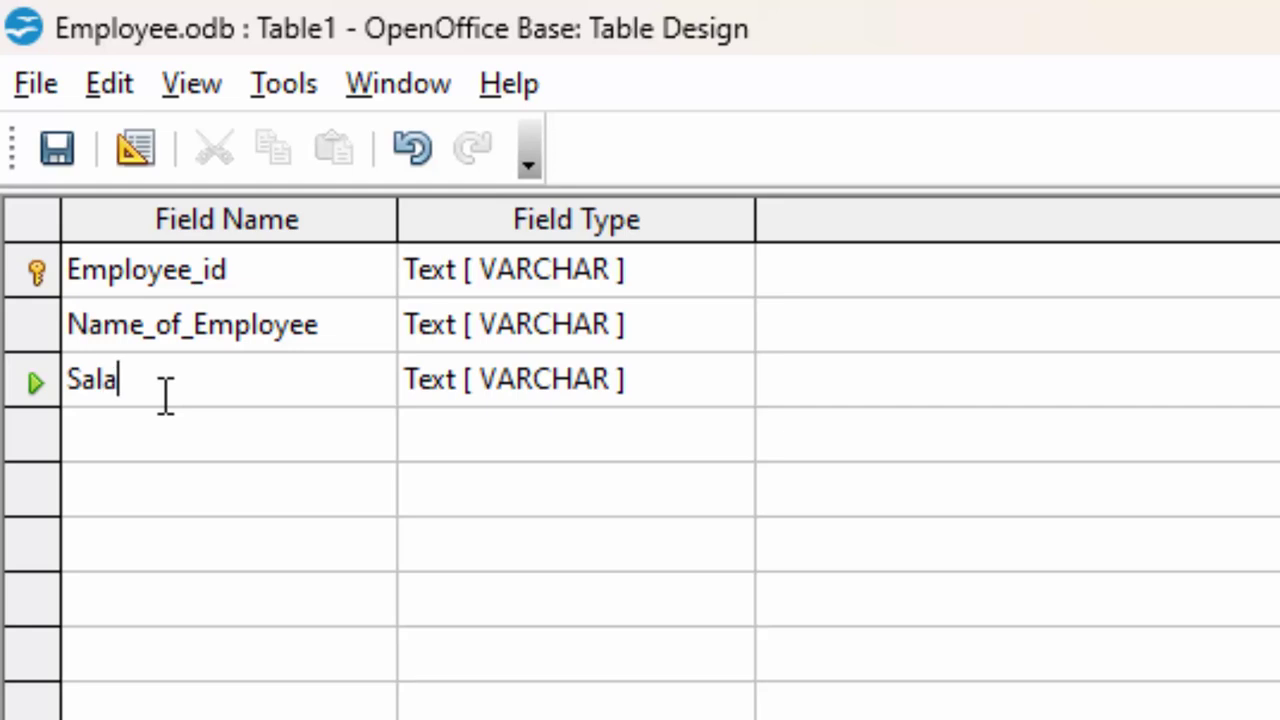
pyautogui.write('ry')
pyautogui.click(734, 396)
pyautogui.click(733, 395)
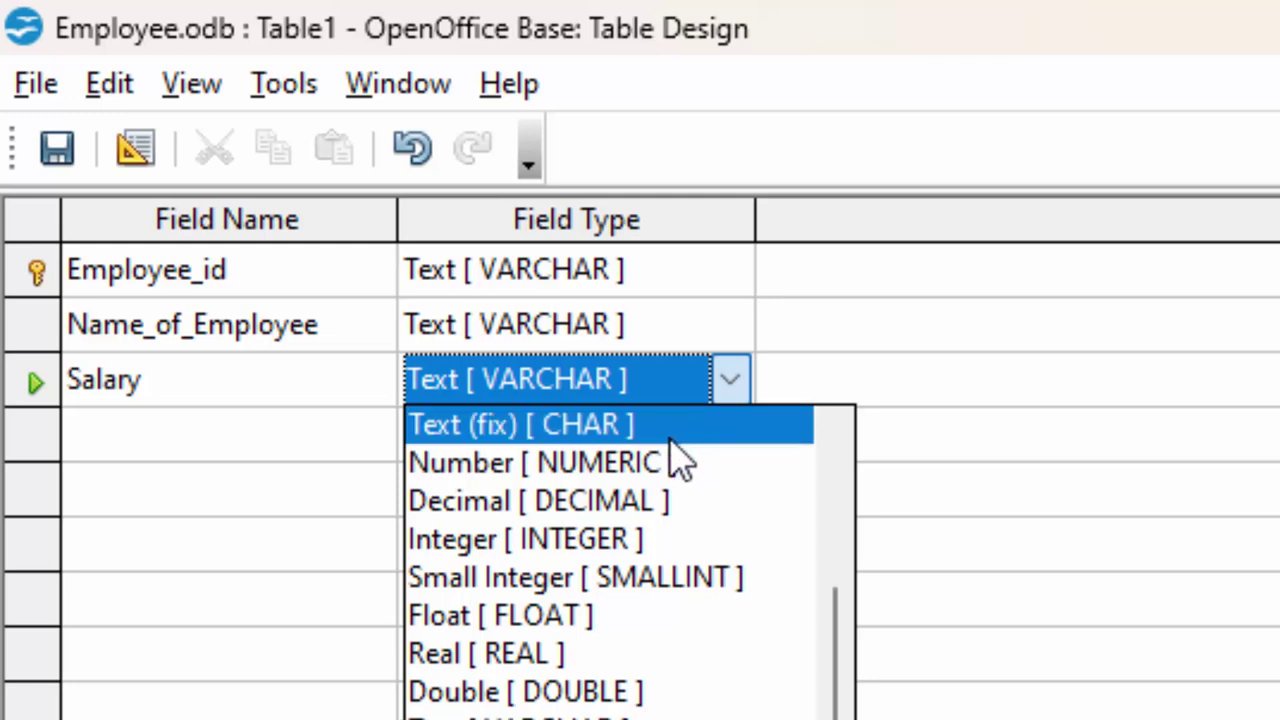
pyautogui.click(678, 464)
pyautogui.click(197, 450)
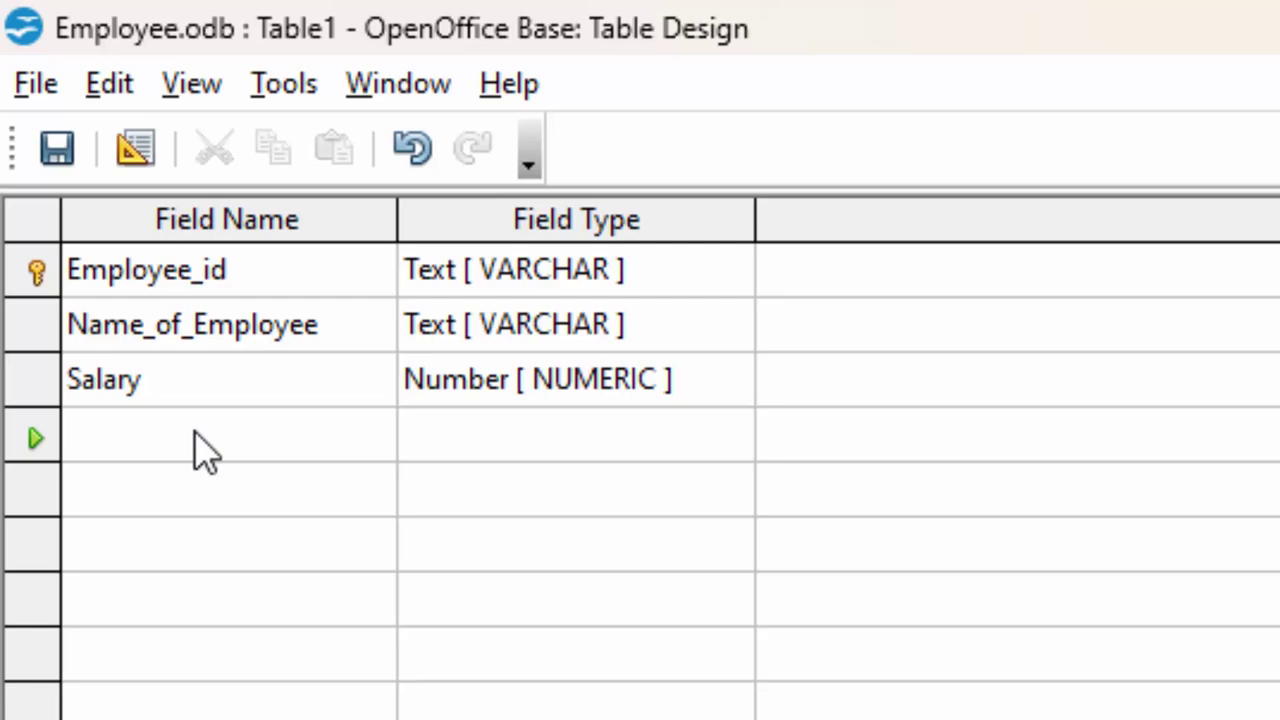
# Add a PF field of type Decimal [DECIMAL], formatted as Percent with 2 decimal places.
pyautogui.write('P')
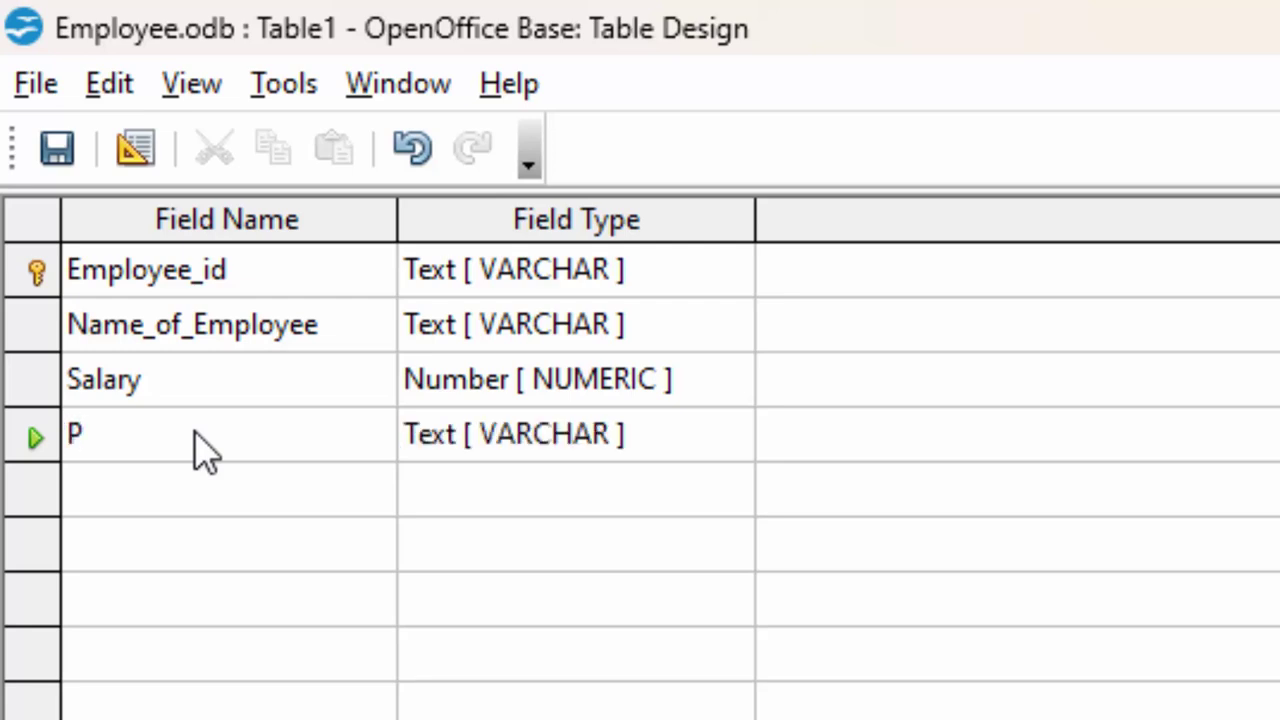
pyautogui.write('F')
pyautogui.click(650, 443)
pyautogui.click(731, 434)
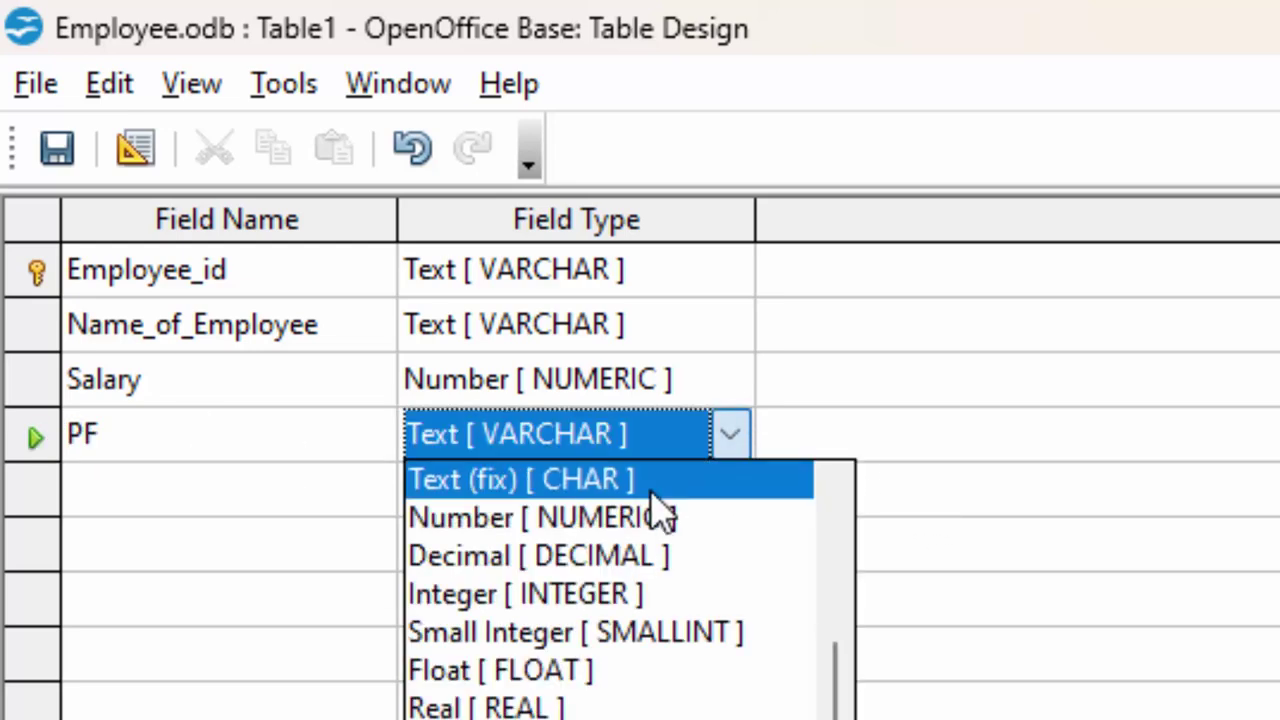
pyautogui.click(636, 576)
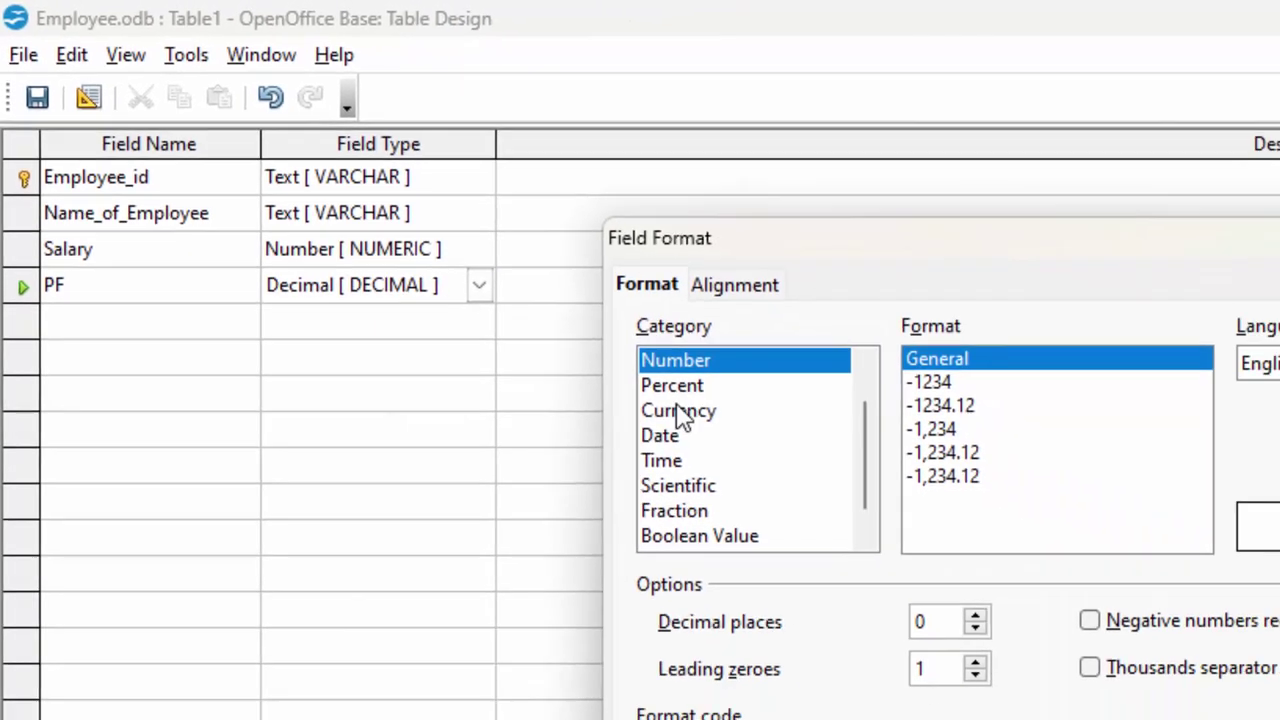
pyautogui.click(583, 337)
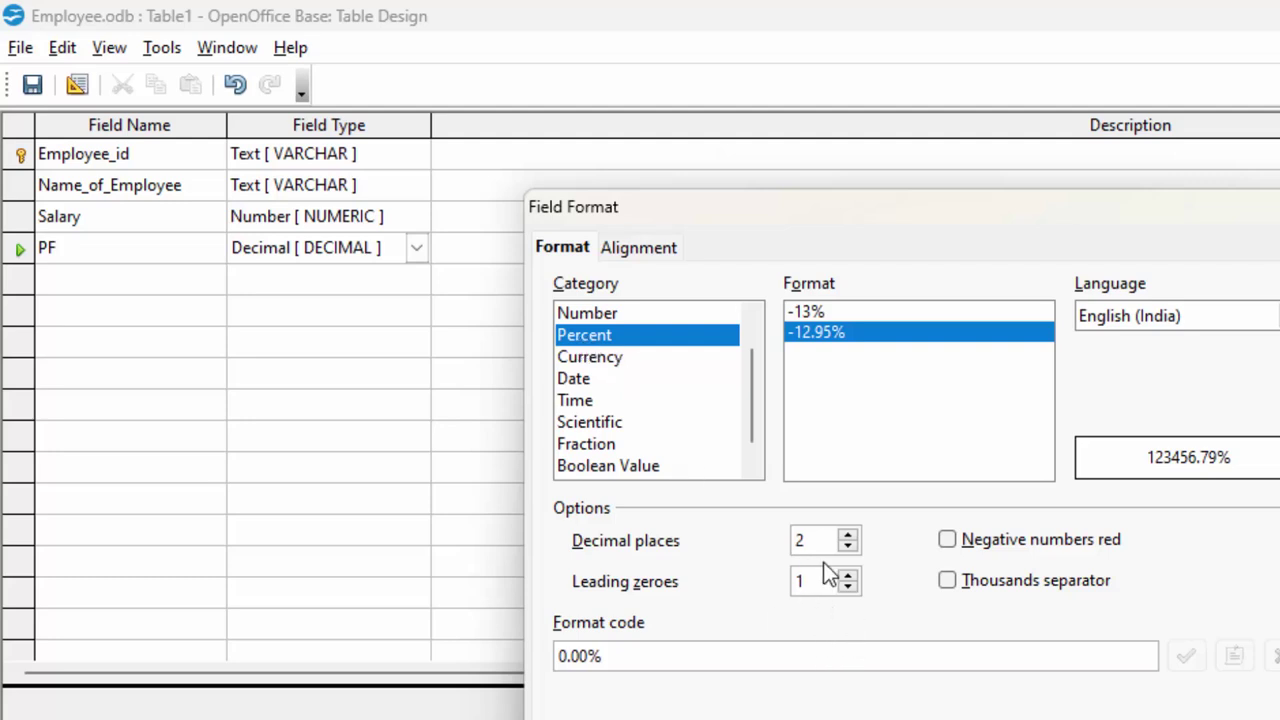
pyautogui.press('Return')
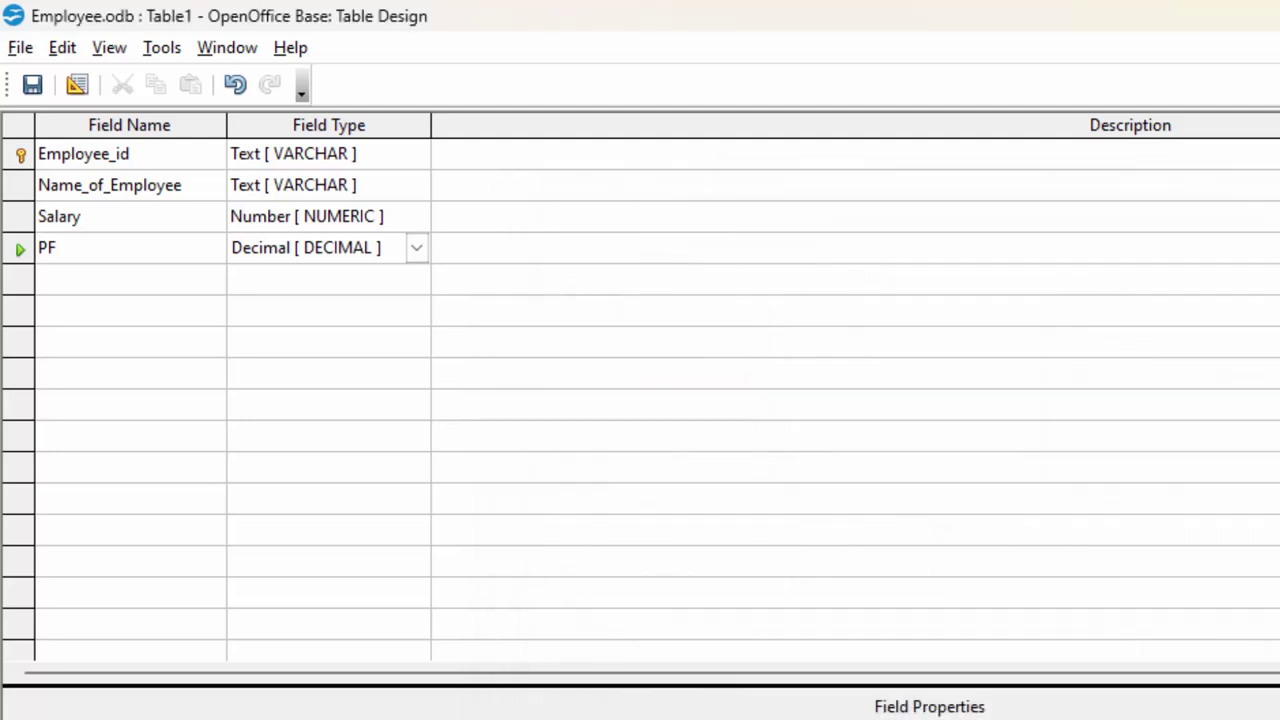
pyautogui.click(112, 292)
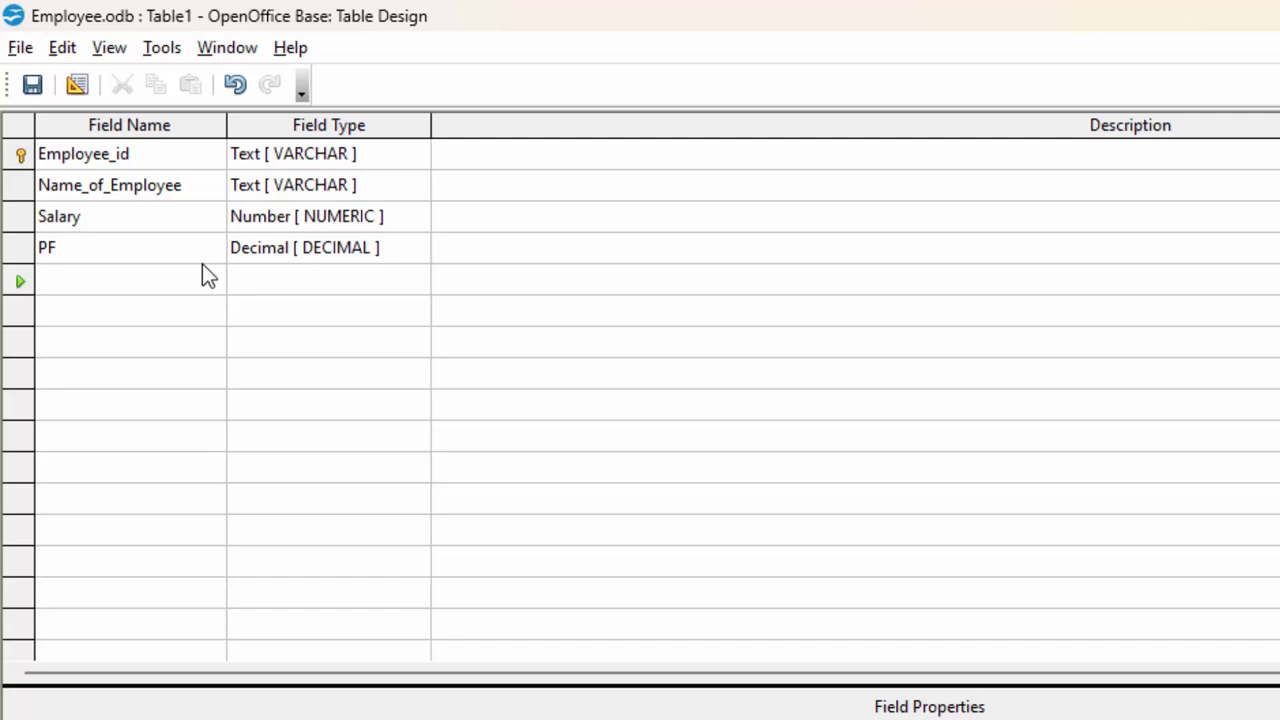
# Save the table design under the name EmployeeT and close the design window.
pyautogui.write('P')
pyautogui.press('BackSpace')
pyautogui.click(35, 86)
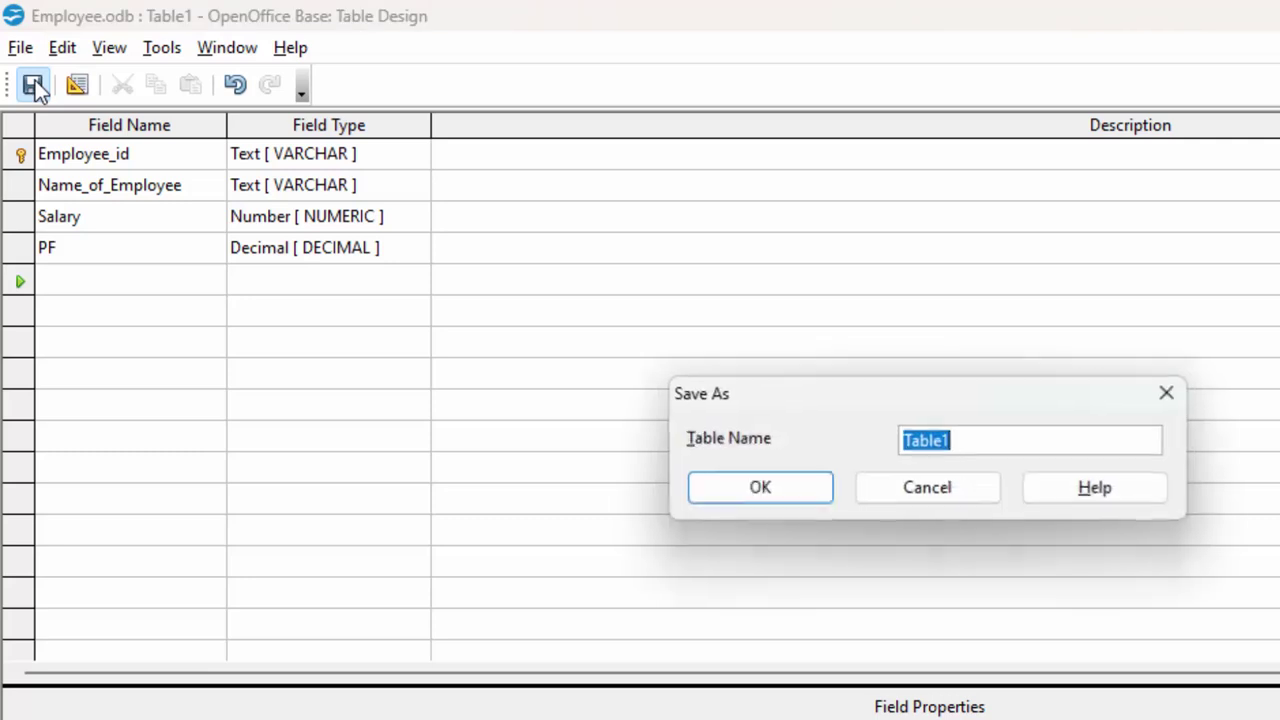
pyautogui.press('BackSpace')
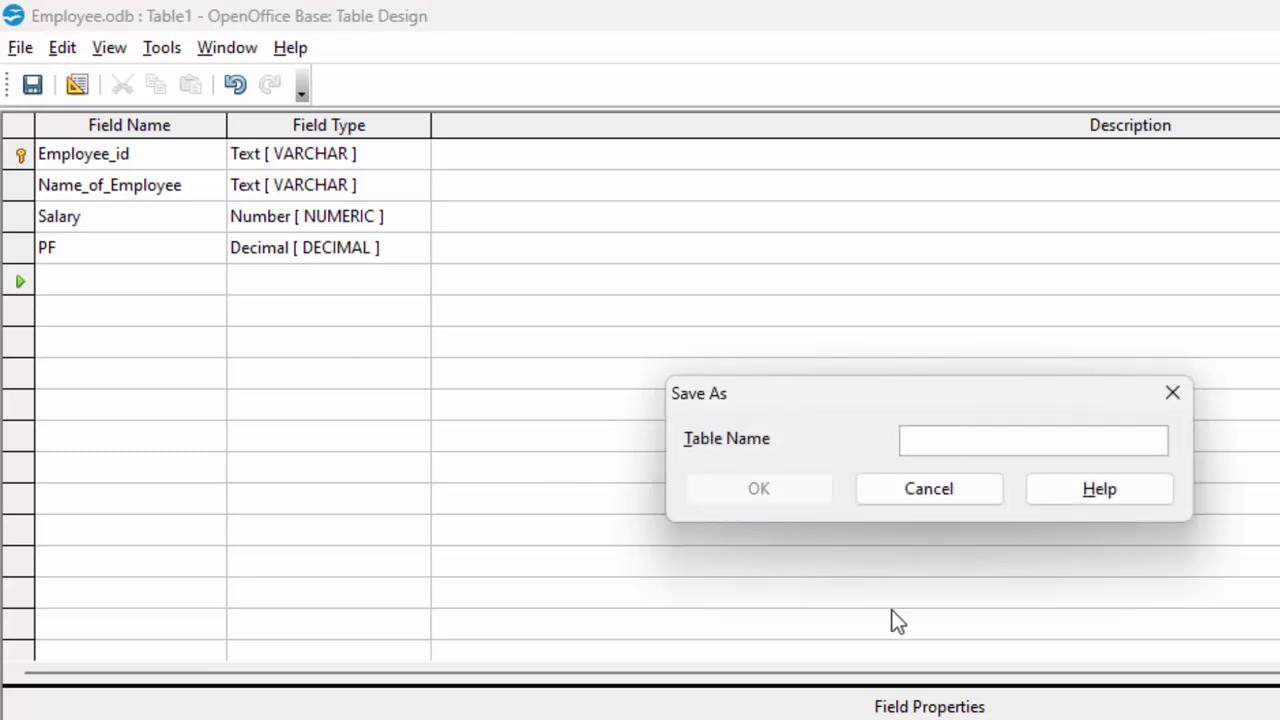
pyautogui.write('Emplo')
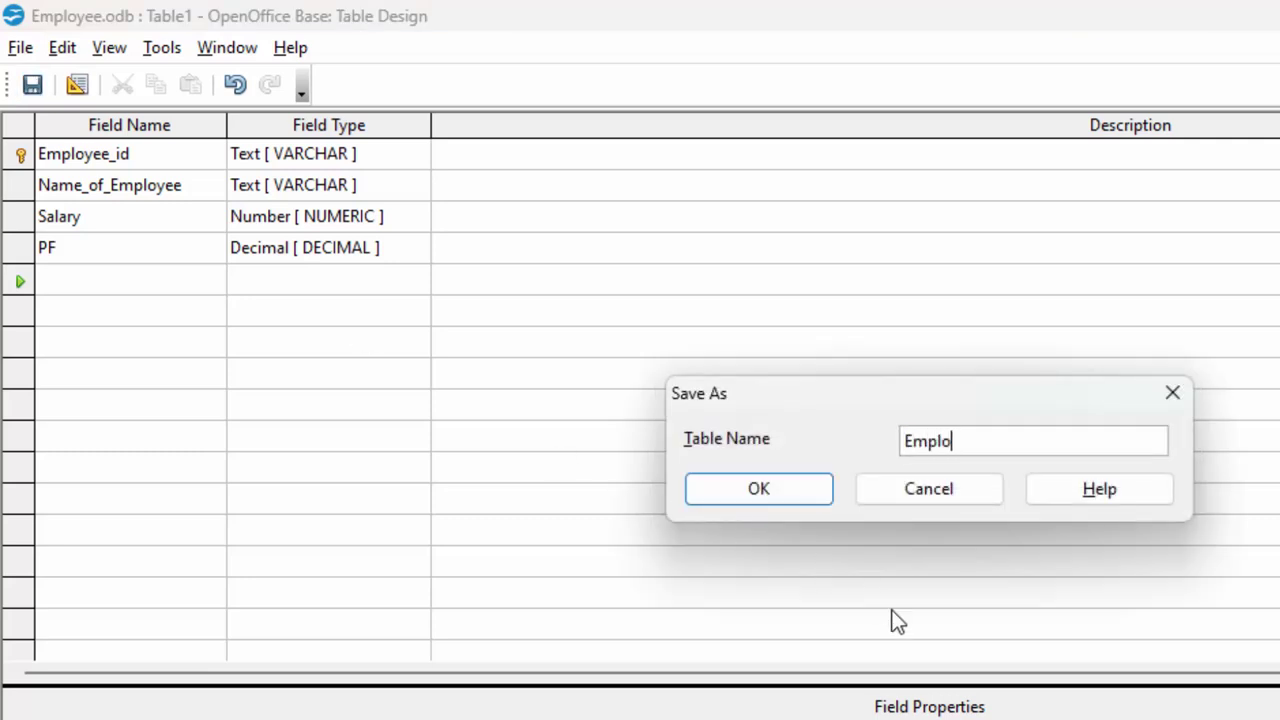
pyautogui.write('yeeT')
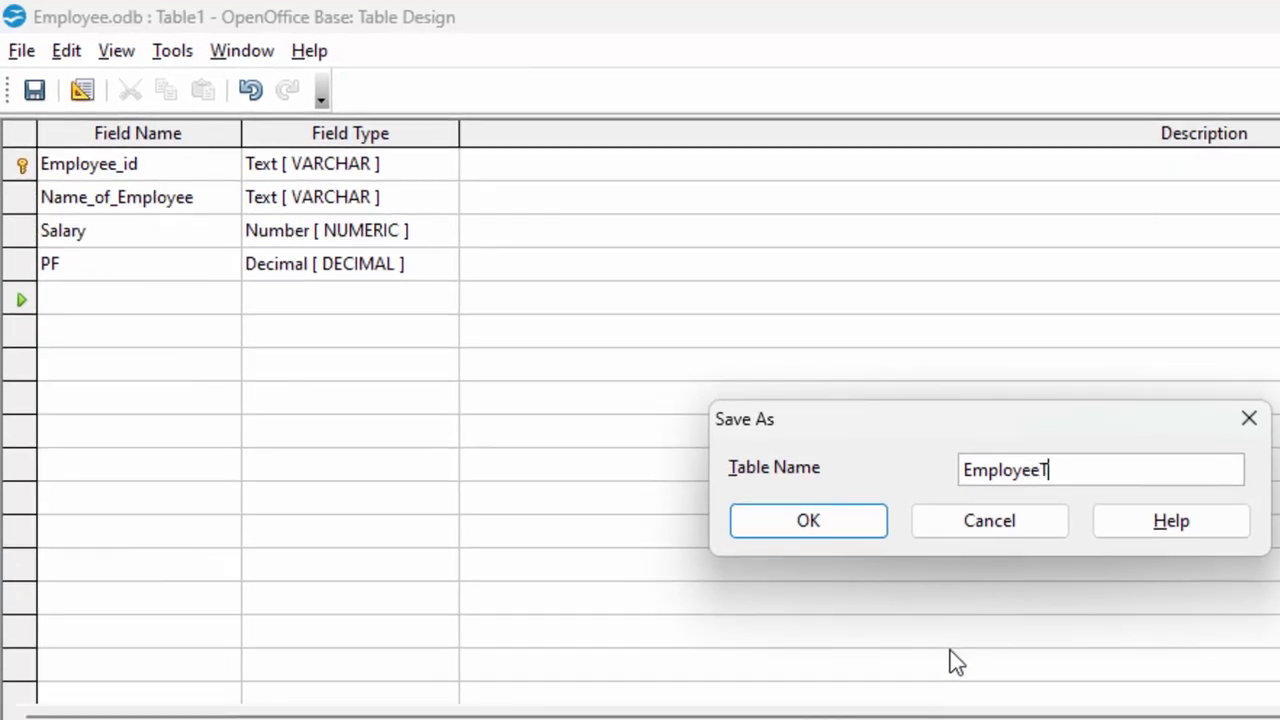
pyautogui.press('Return')
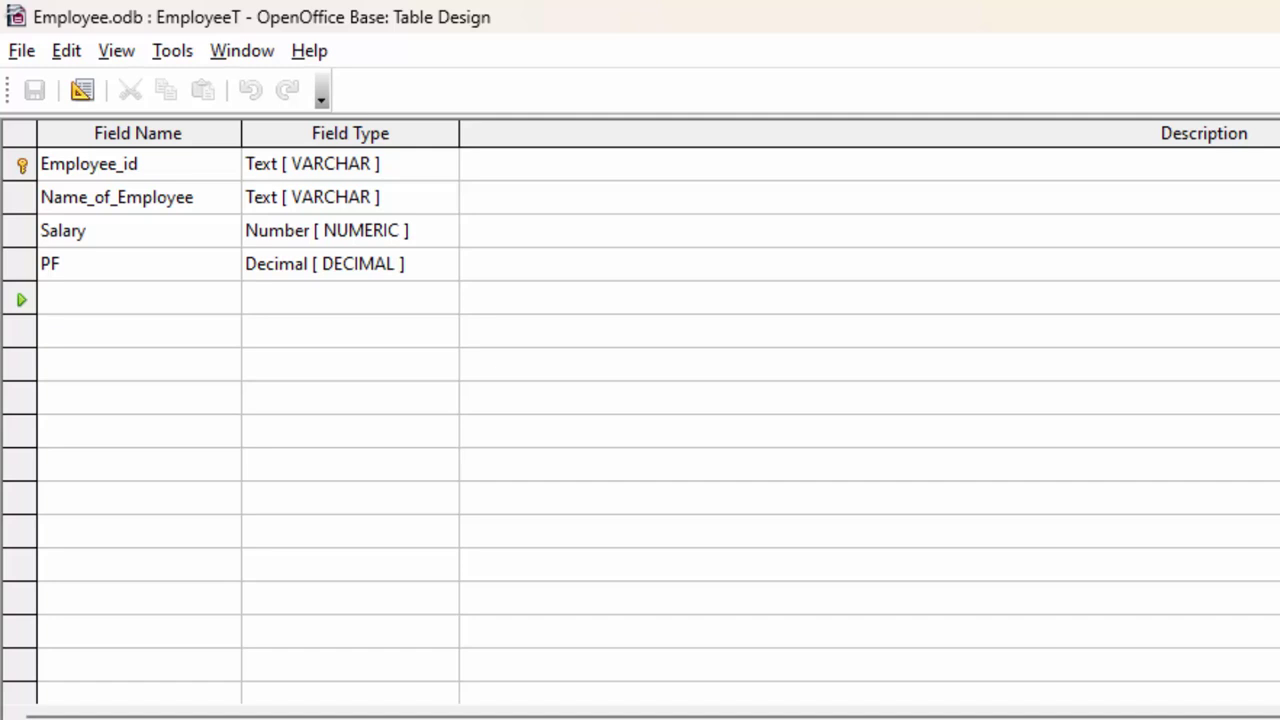
pyautogui.hotkey('ctrl', 'w')
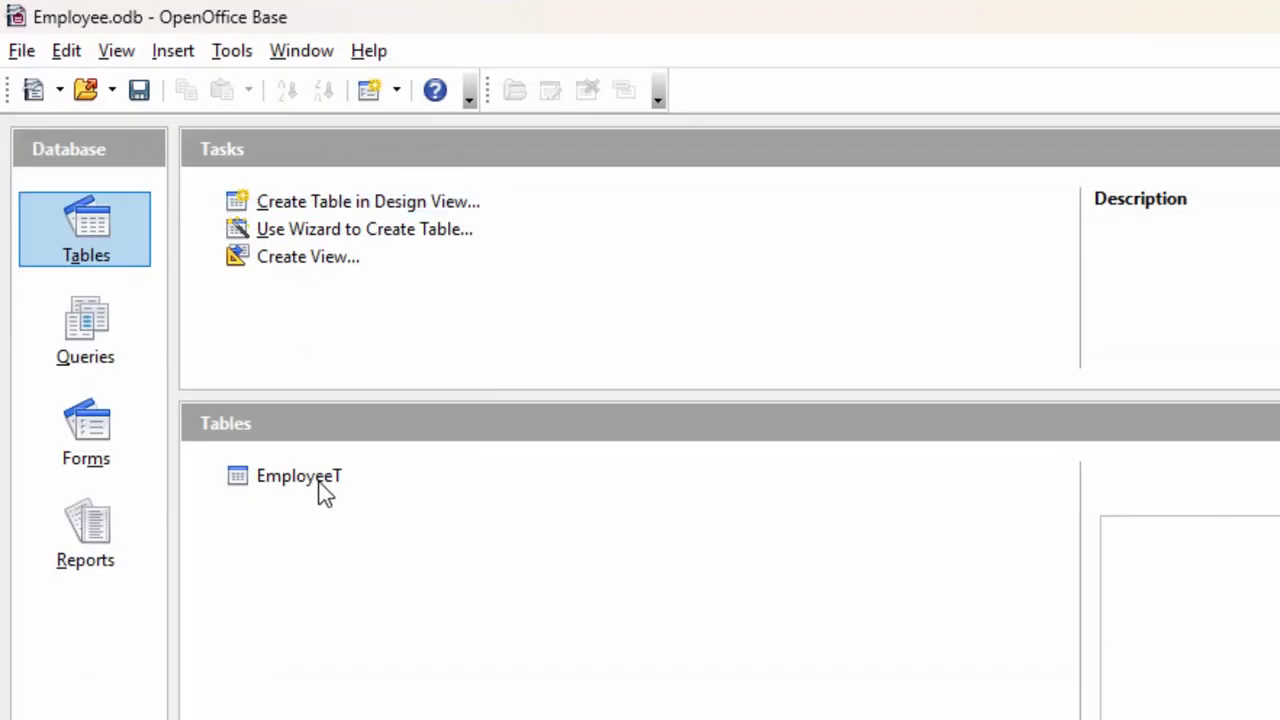
# Open EmployeeT and enter record E01 with the employee's name and Salary 30000.
pyautogui.click(322, 488)
pyautogui.doubleClick(322, 488)
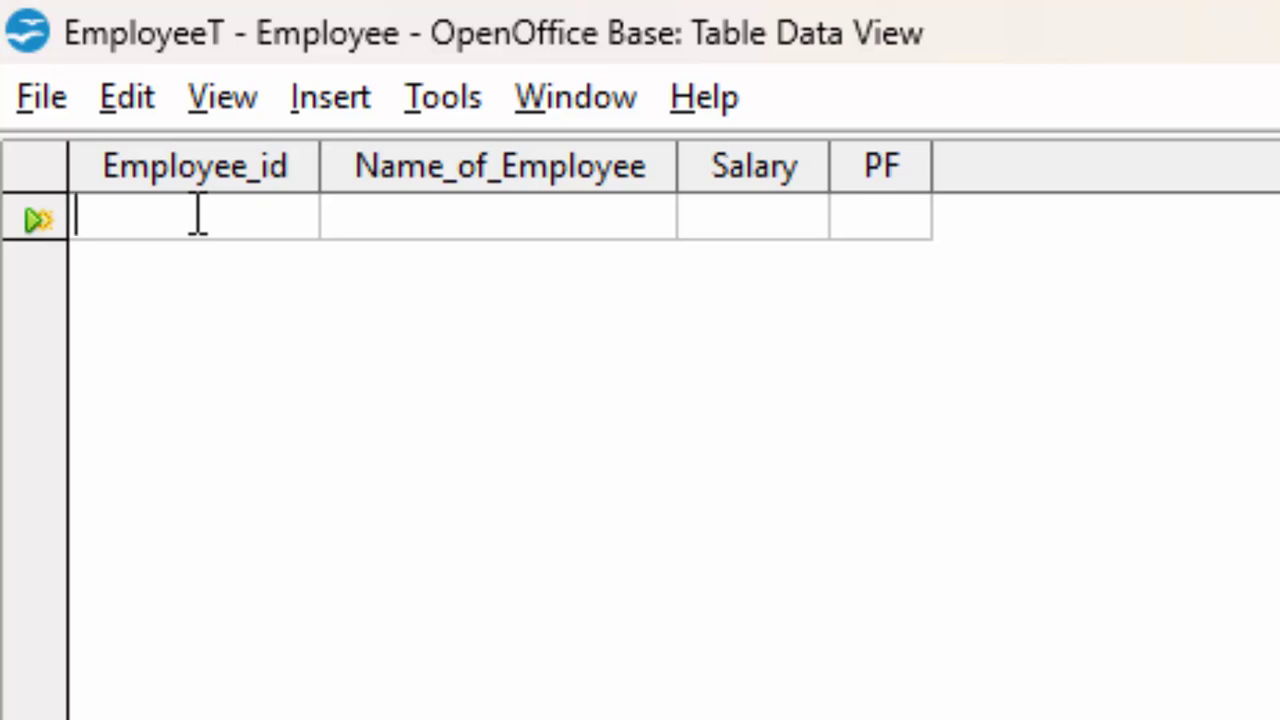
pyautogui.write('E0')
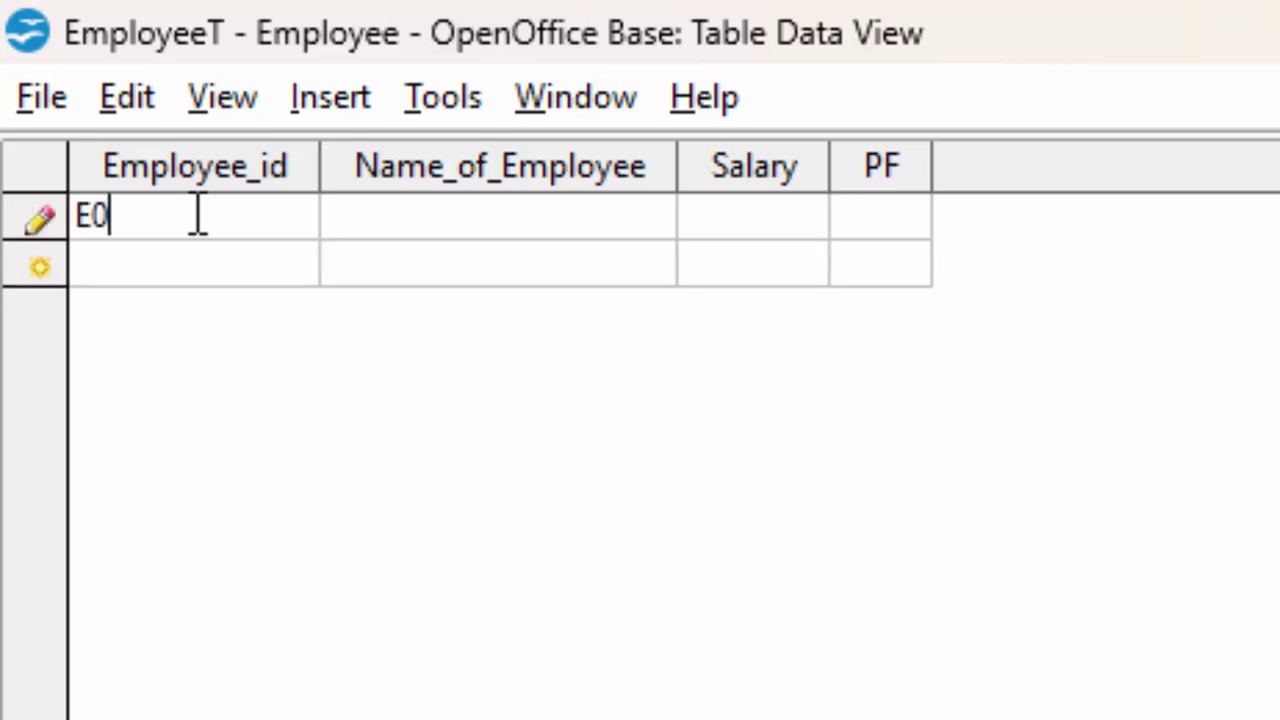
pyautogui.write('1')
pyautogui.press('Tab')
pyautogui.write('Es')
pyautogui.press('BackSpace')
pyautogui.press('BackSpace')
pyautogui.write('Esha')
pyautogui.press('Tab')
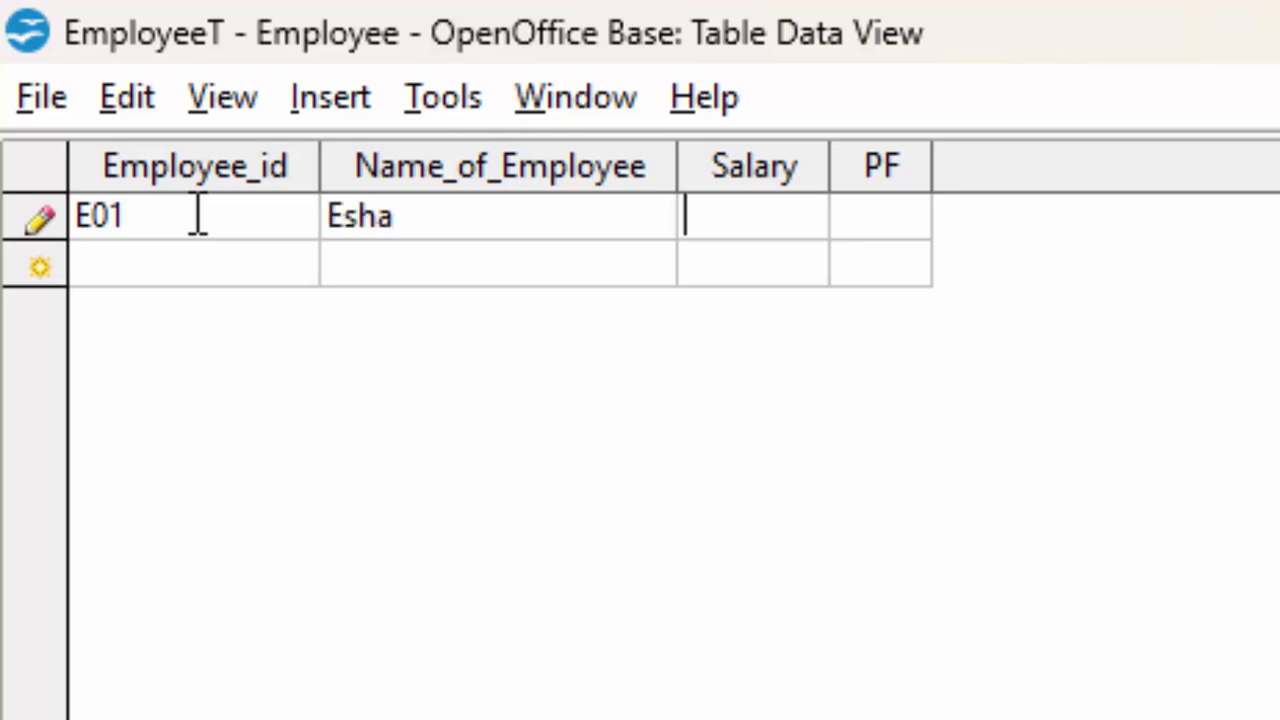
pyautogui.write('300')
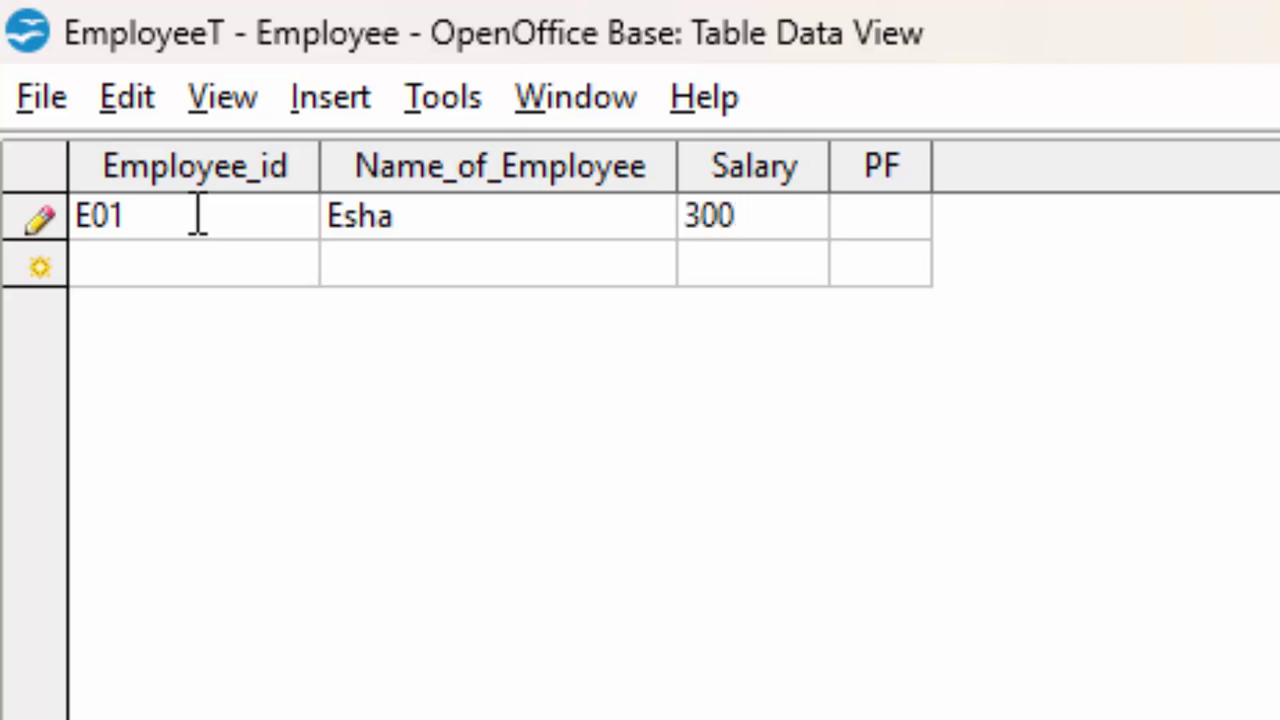
pyautogui.write('00')
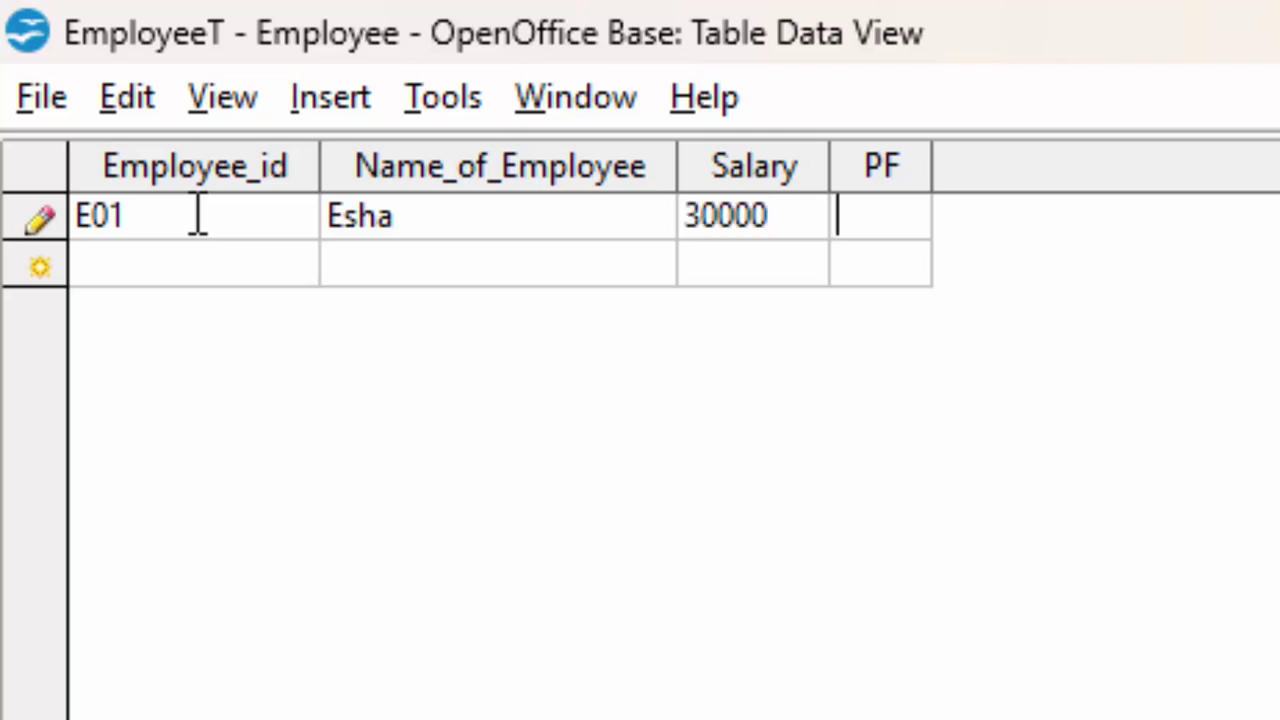
pyautogui.write('5')
pyautogui.press('Return')
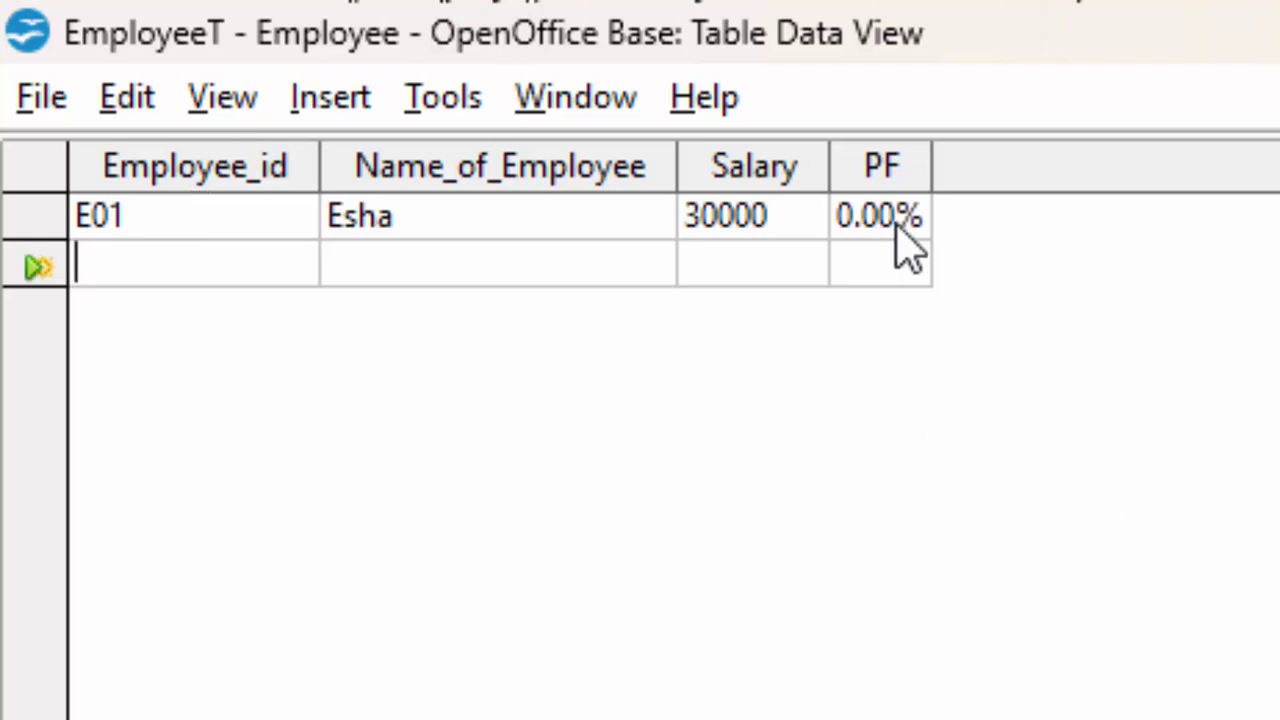
# Enter a PF value of 5 for record E01.
pyautogui.click(855, 215)
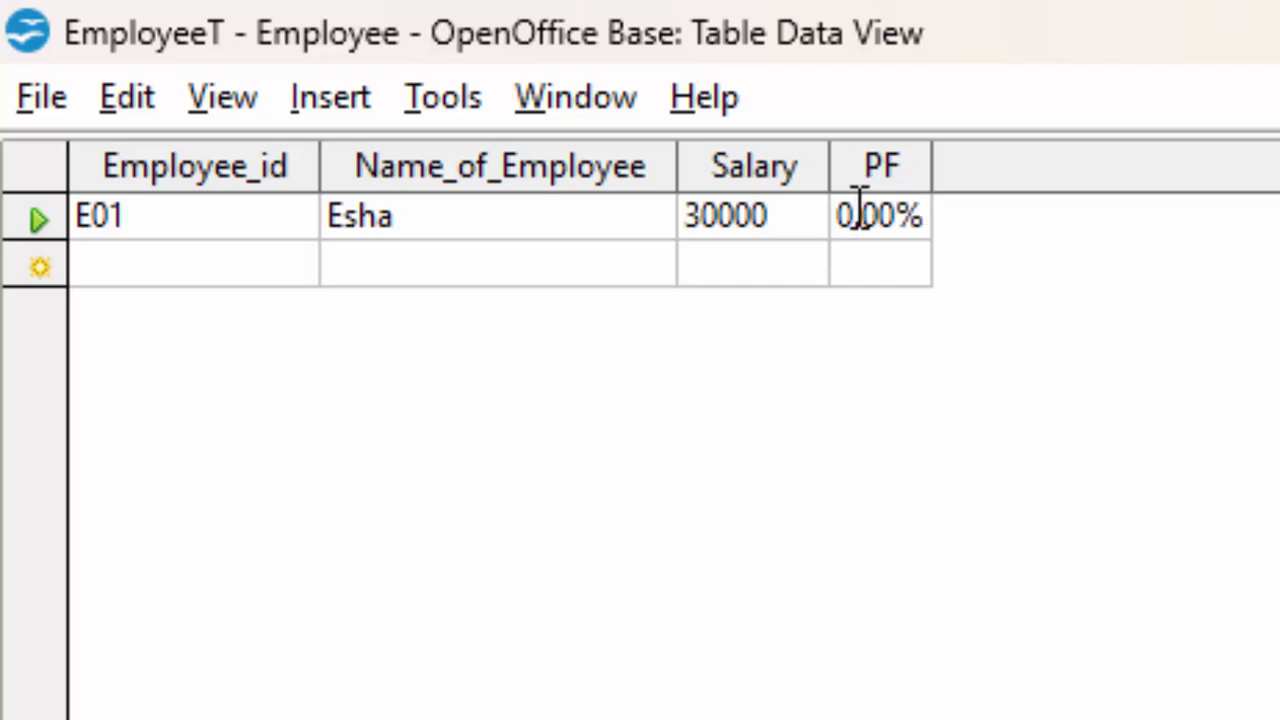
pyautogui.press('BackSpace')
pyautogui.write('5')
pyautogui.press('Return')
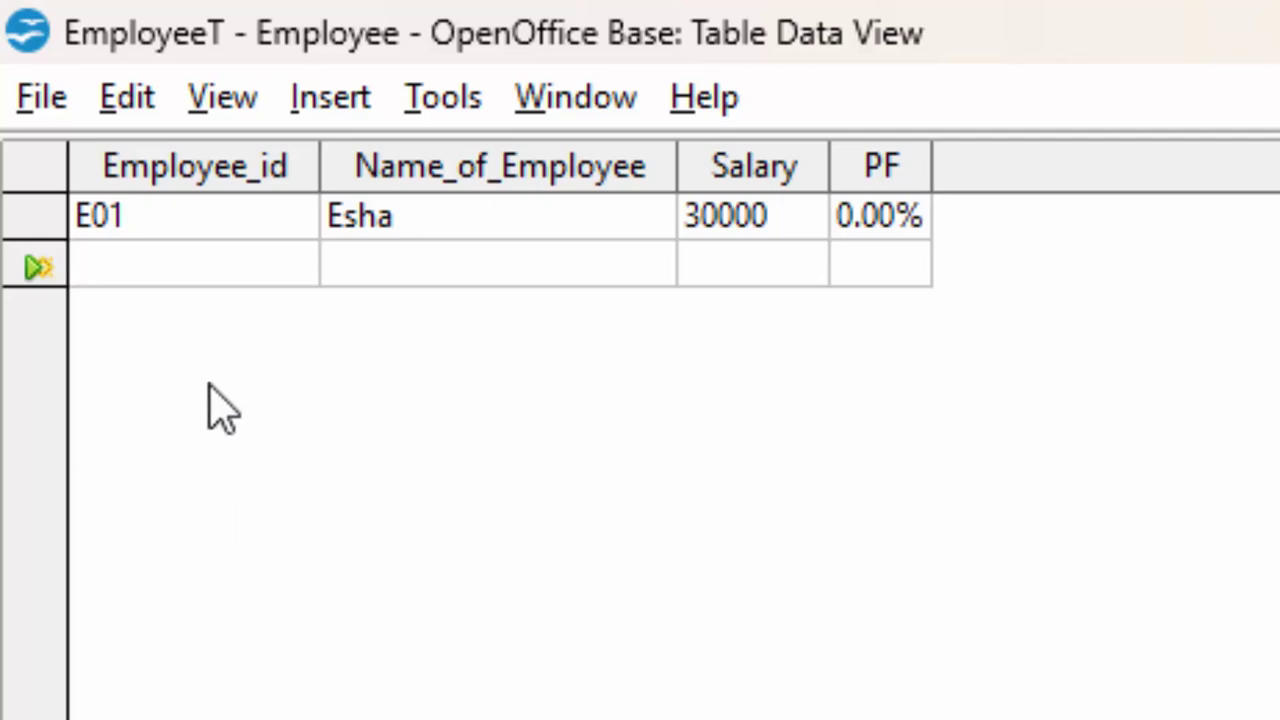
pyautogui.hotkey('ctrl', 'w')
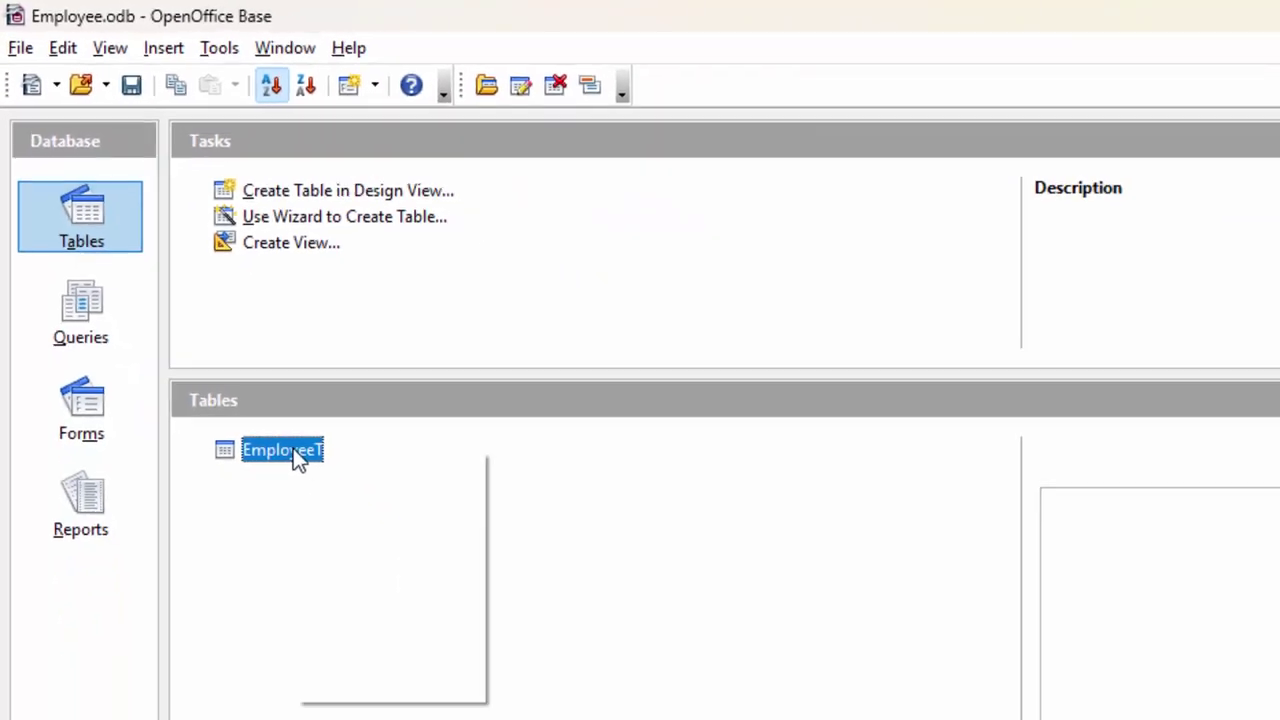
pyautogui.rightClick(293, 448)
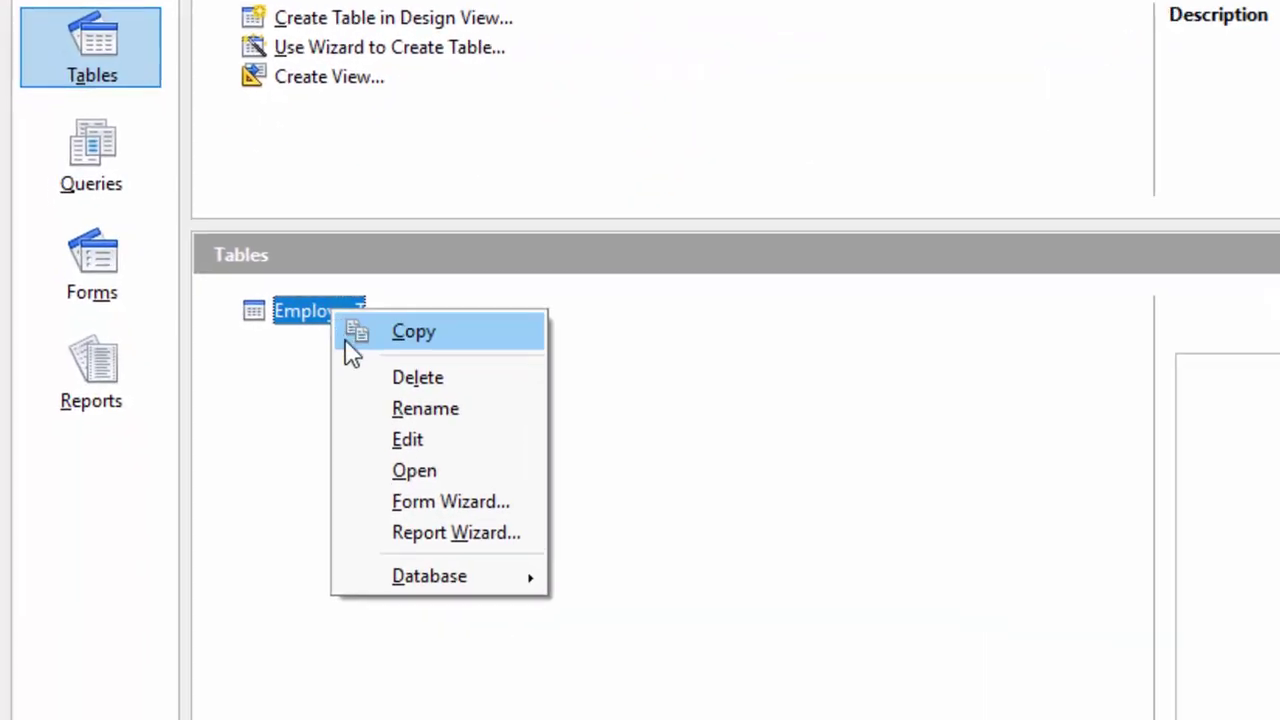
pyautogui.click(400, 440)
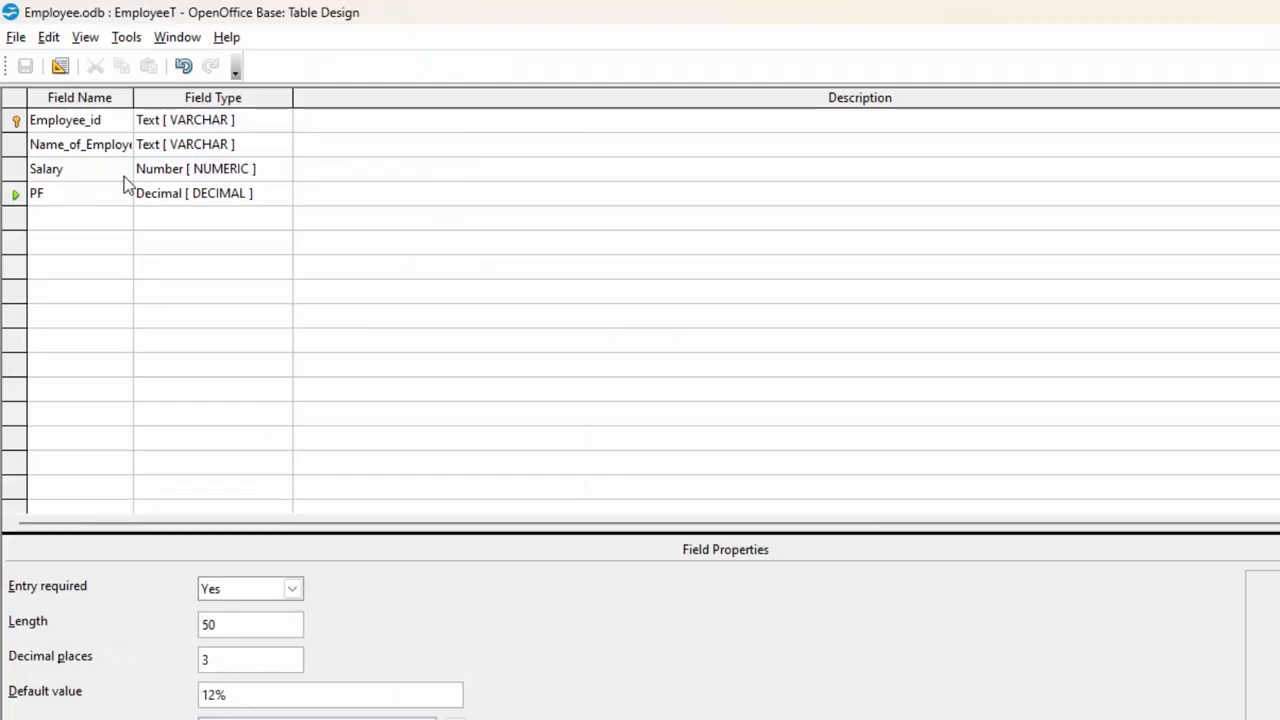
pyautogui.click(257, 690)
pyautogui.click(235, 662)
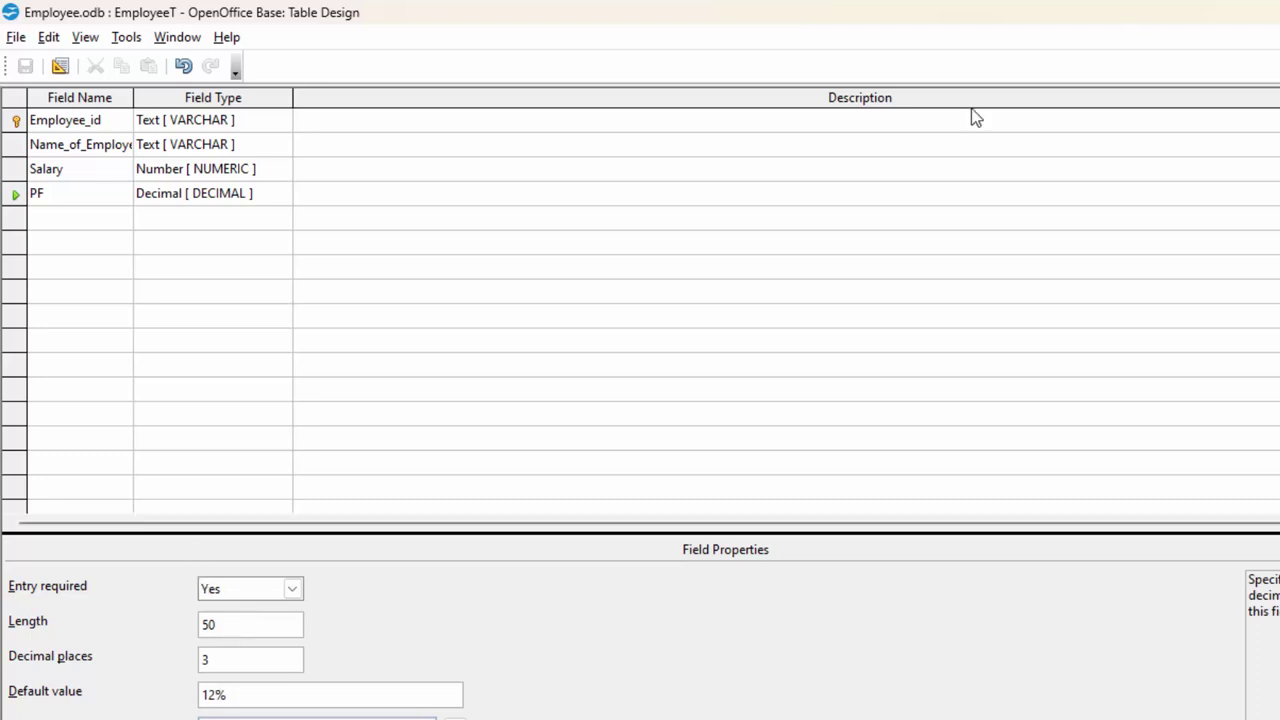
pyautogui.hotkey('ctrl', 'w')
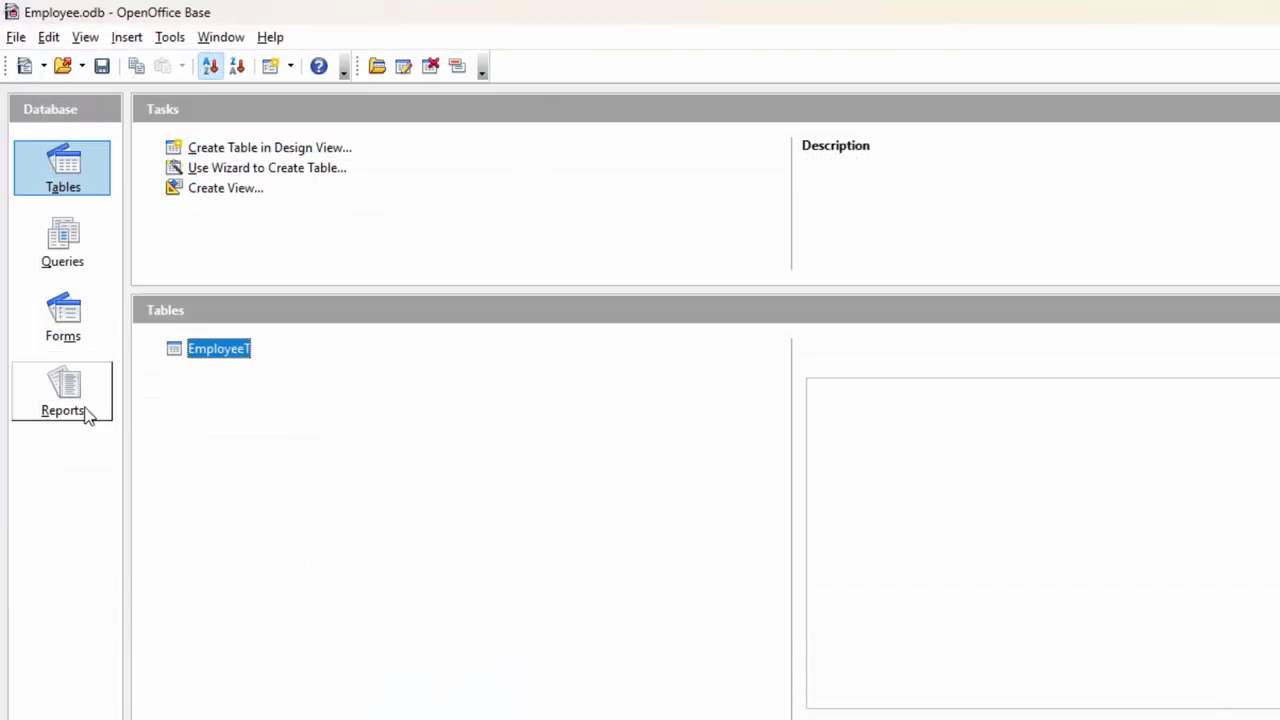
# Reopen EmployeeT and change E01's PF to 10%.
pyautogui.doubleClick(214, 349)
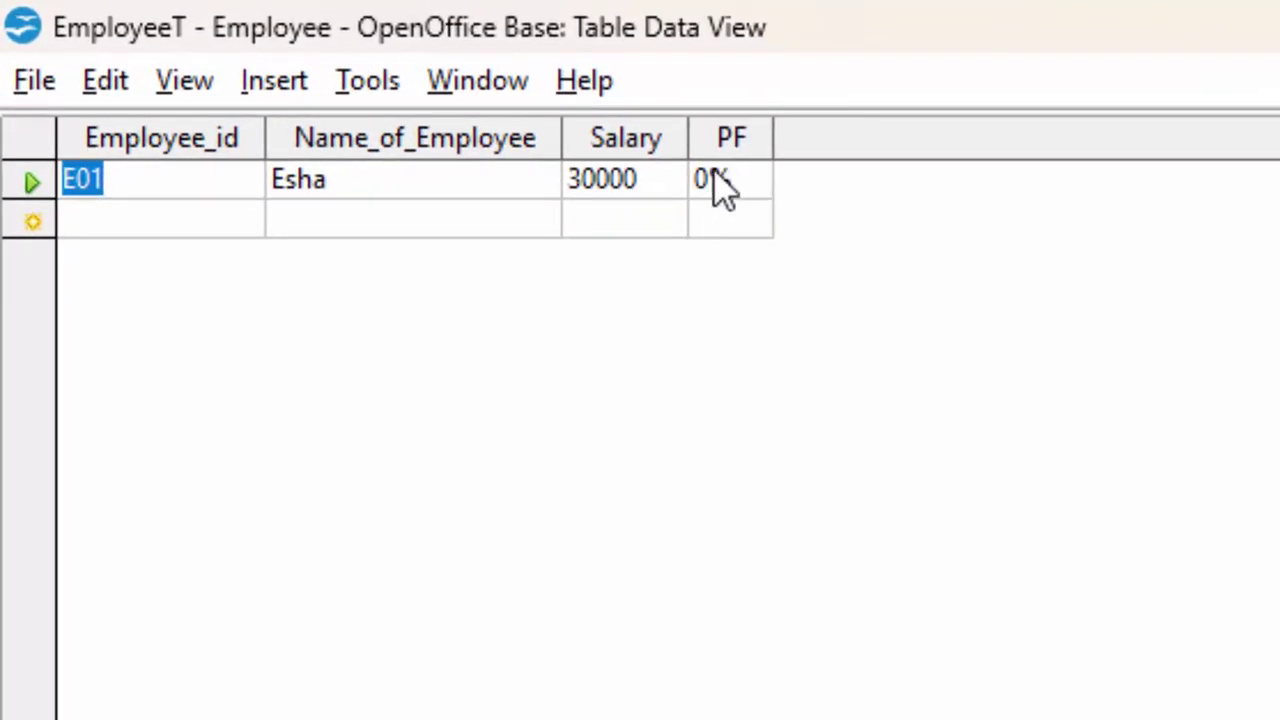
pyautogui.click(713, 179)
pyautogui.click(705, 179)
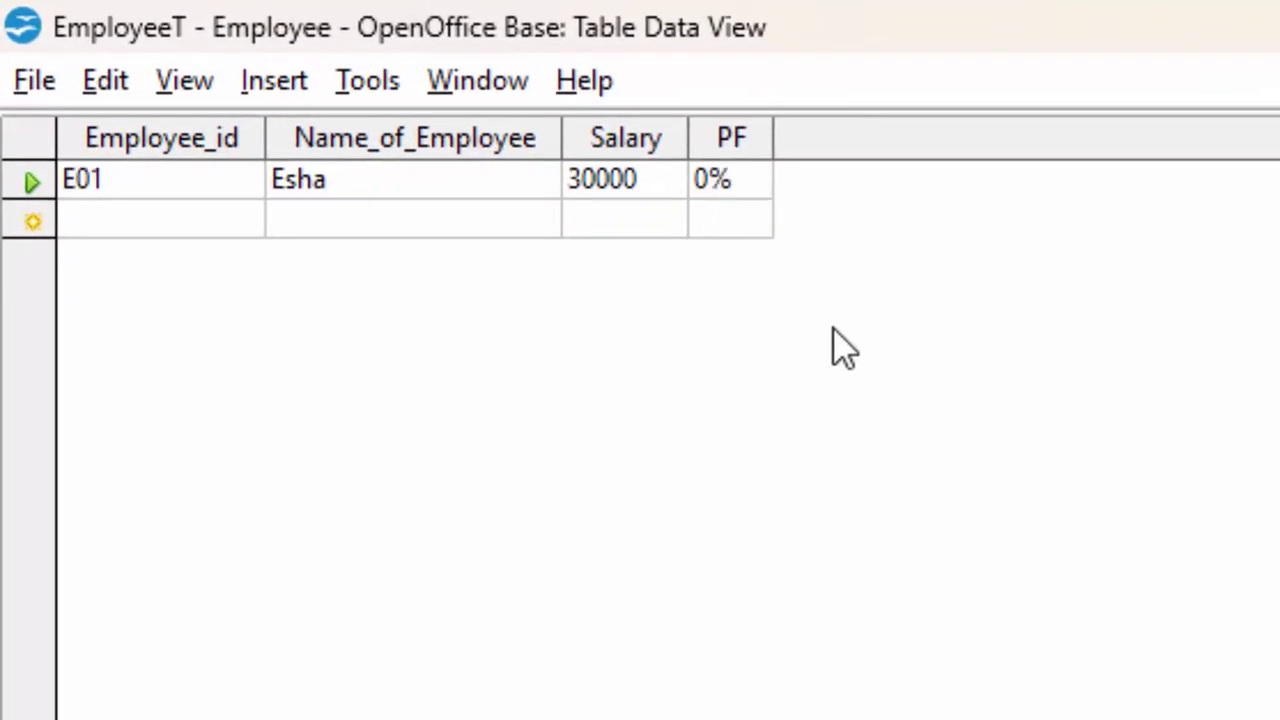
pyautogui.write('1')
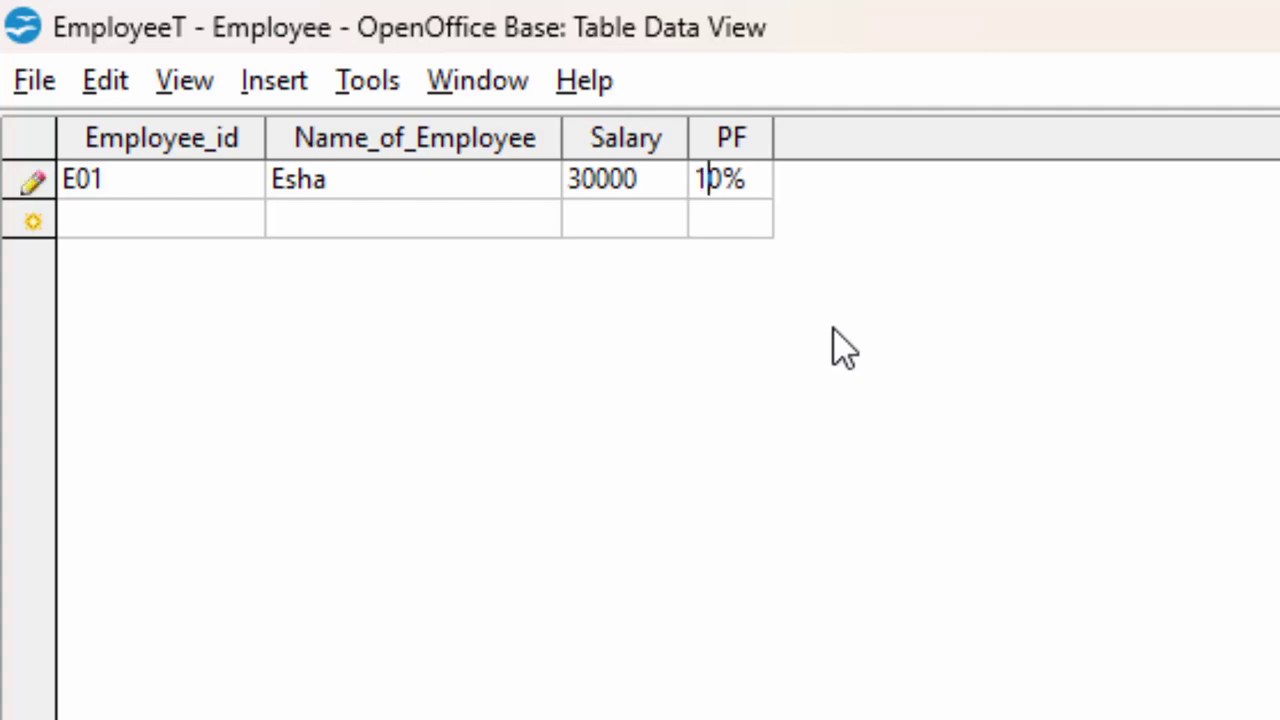
pyautogui.press('Return')
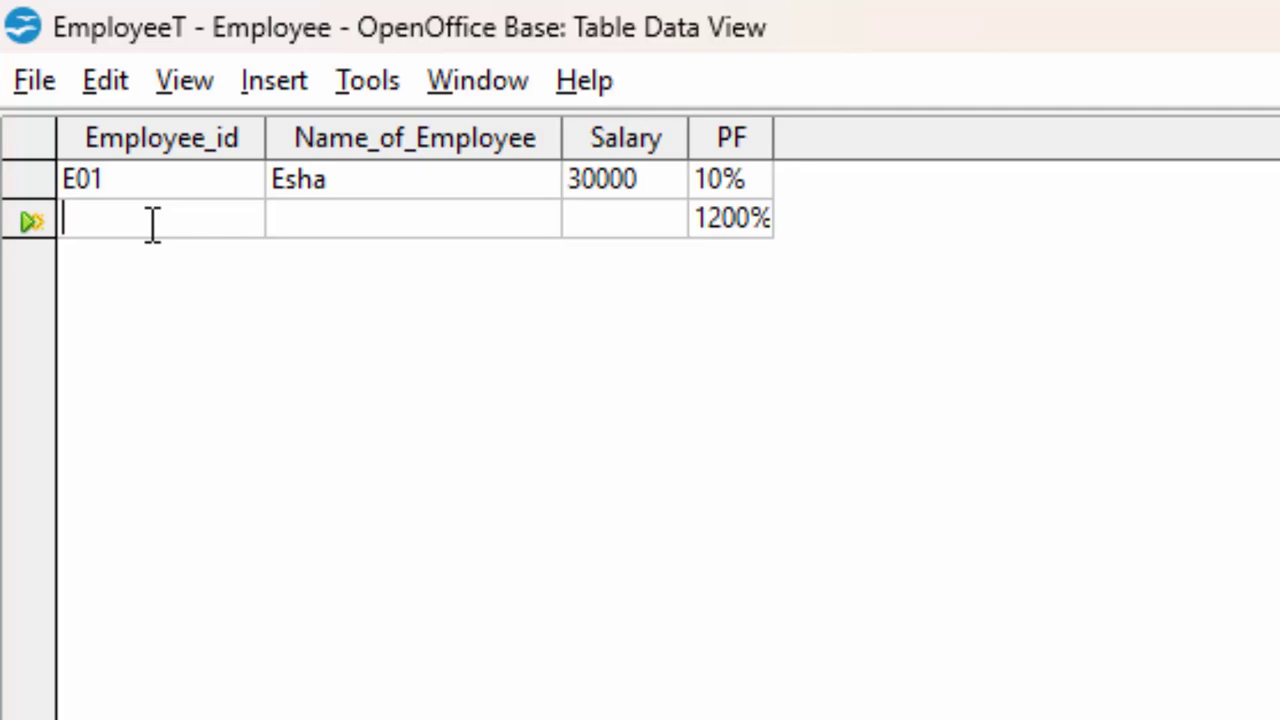
# Add record E02 with the employee's name, Salary 40000 and PF 12%.
pyautogui.write('E0')
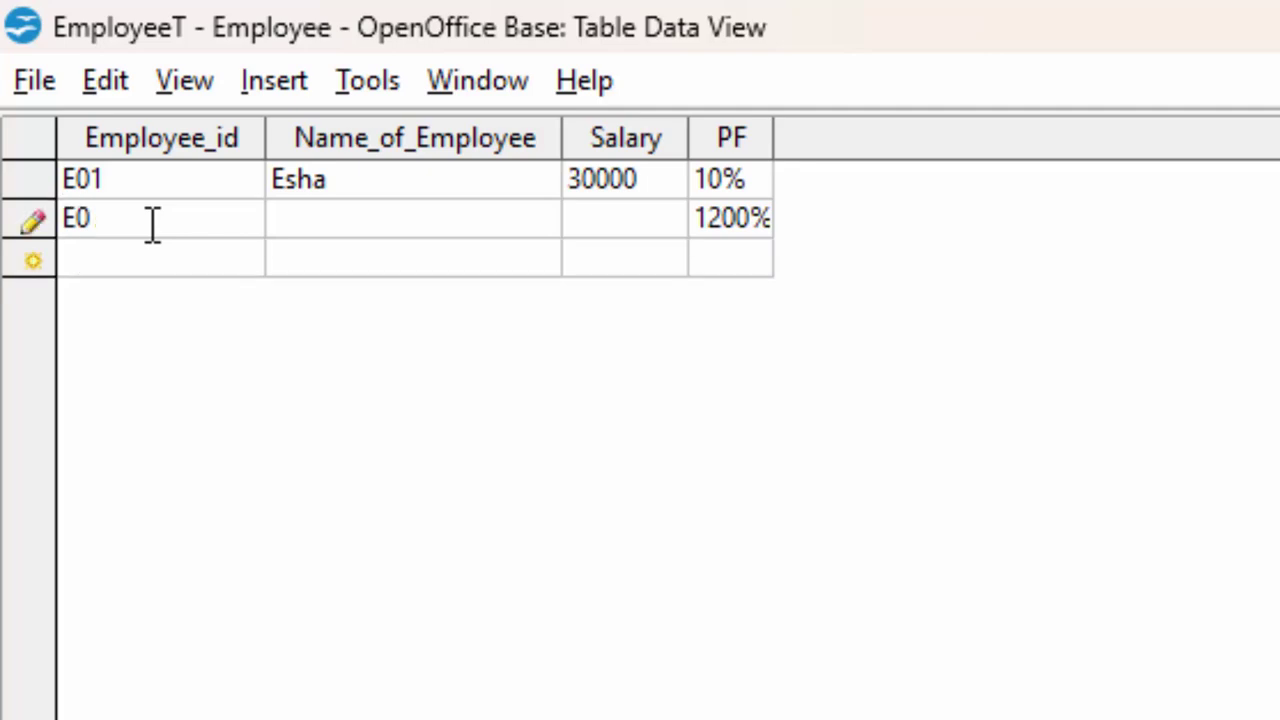
pyautogui.write('2')
pyautogui.press('Tab')
pyautogui.press('Tab')
pyautogui.click(327, 218)
pyautogui.write('Ram')
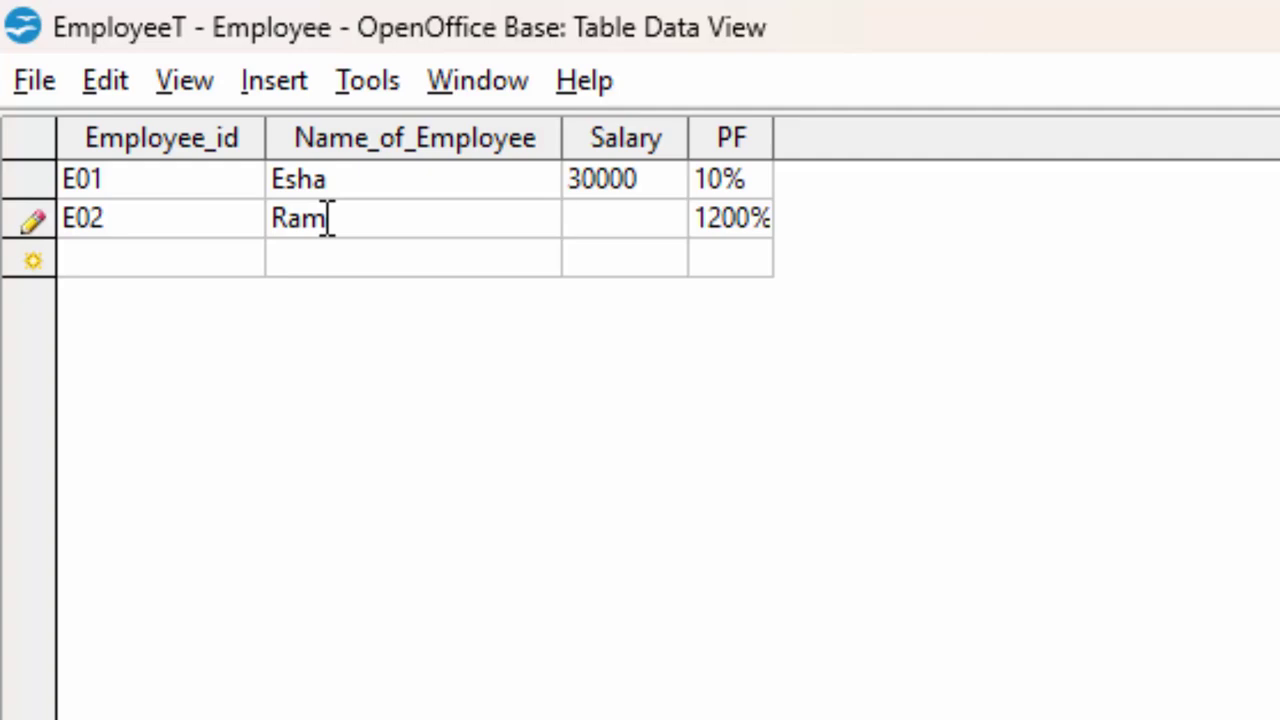
pyautogui.write('4000')
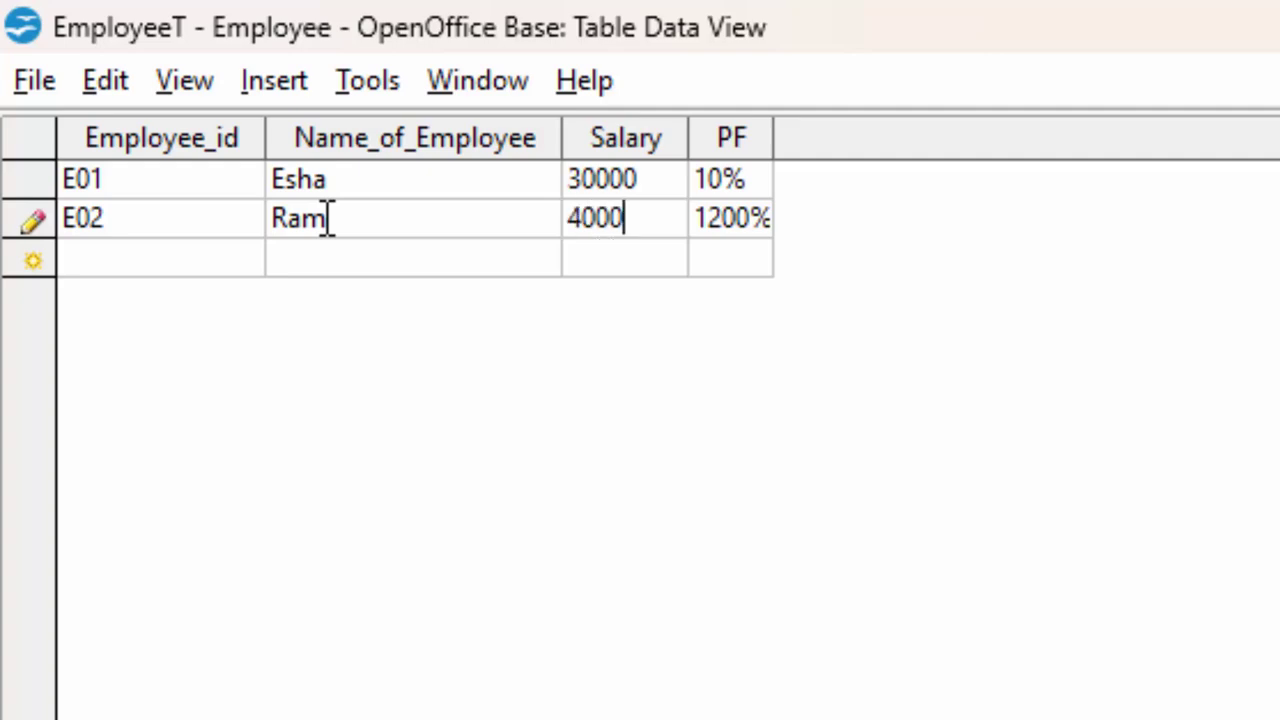
pyautogui.write('0')
pyautogui.click(751, 230)
pyautogui.press('BackSpace')
pyautogui.press('BackSpace')
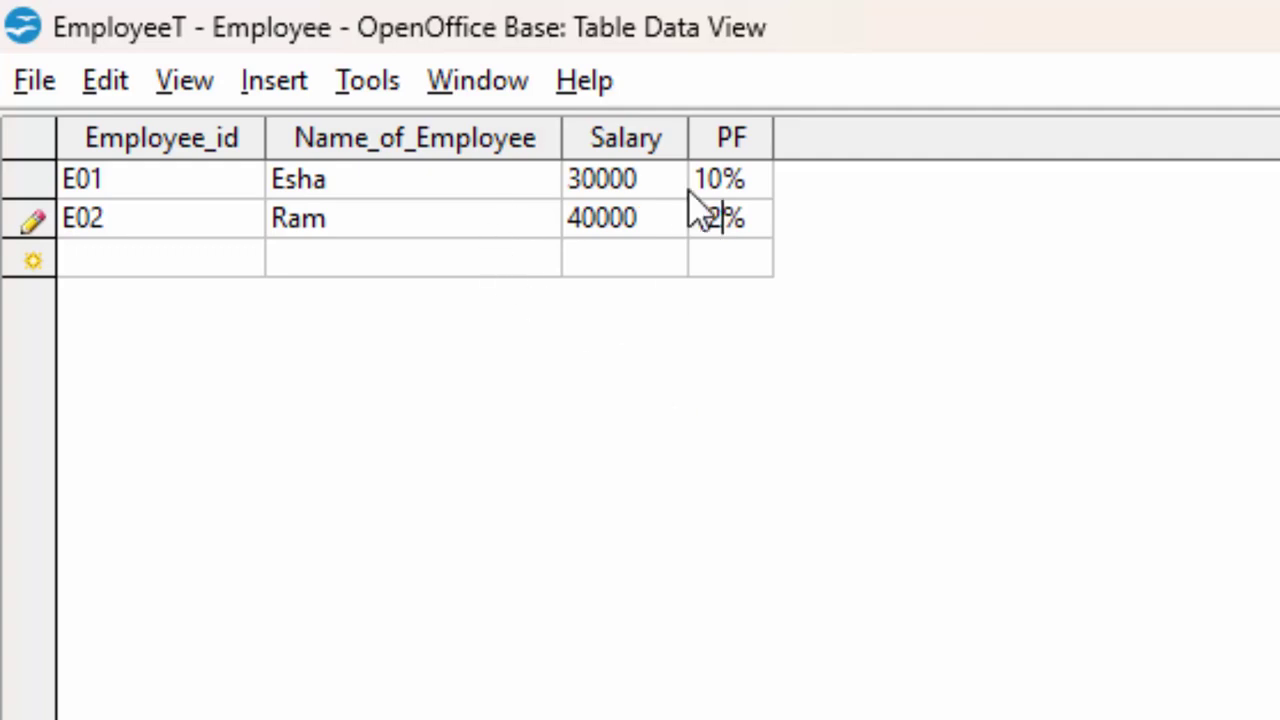
pyautogui.click(400, 260)
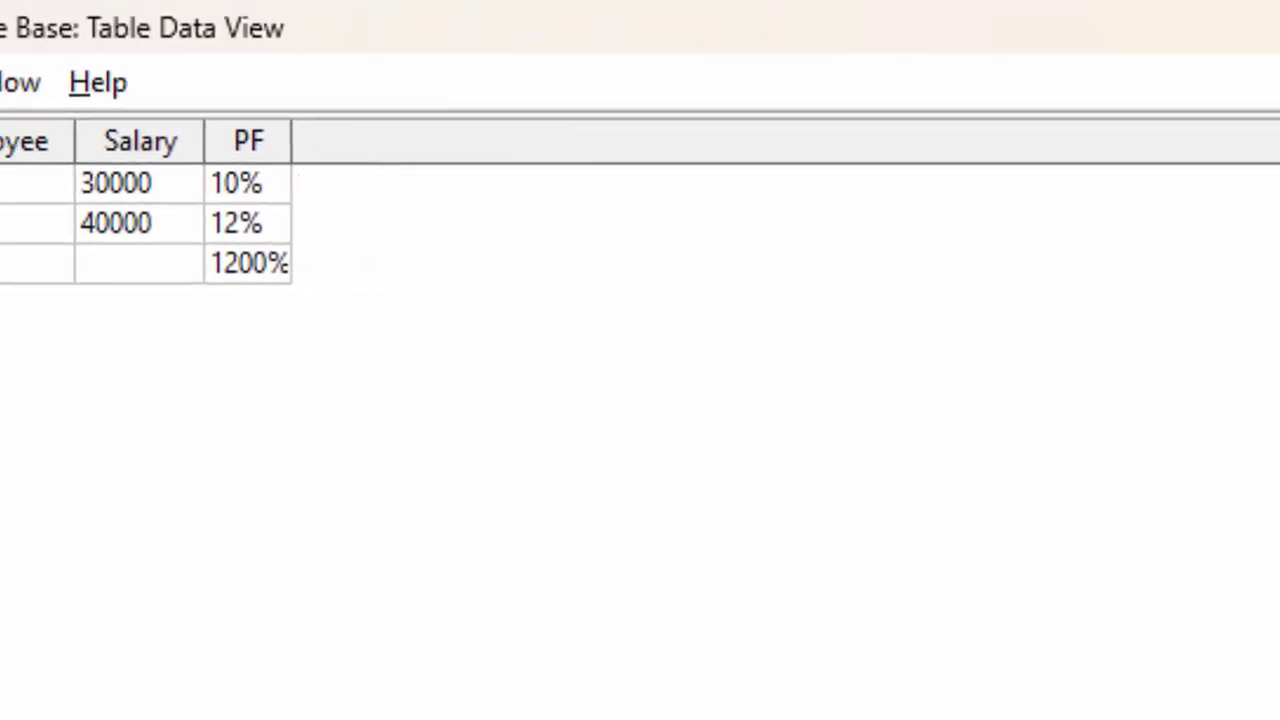
# Close the data view, reopen EmployeeT to verify E01 and E02, then go to Queries.
pyautogui.click(1257, 22)
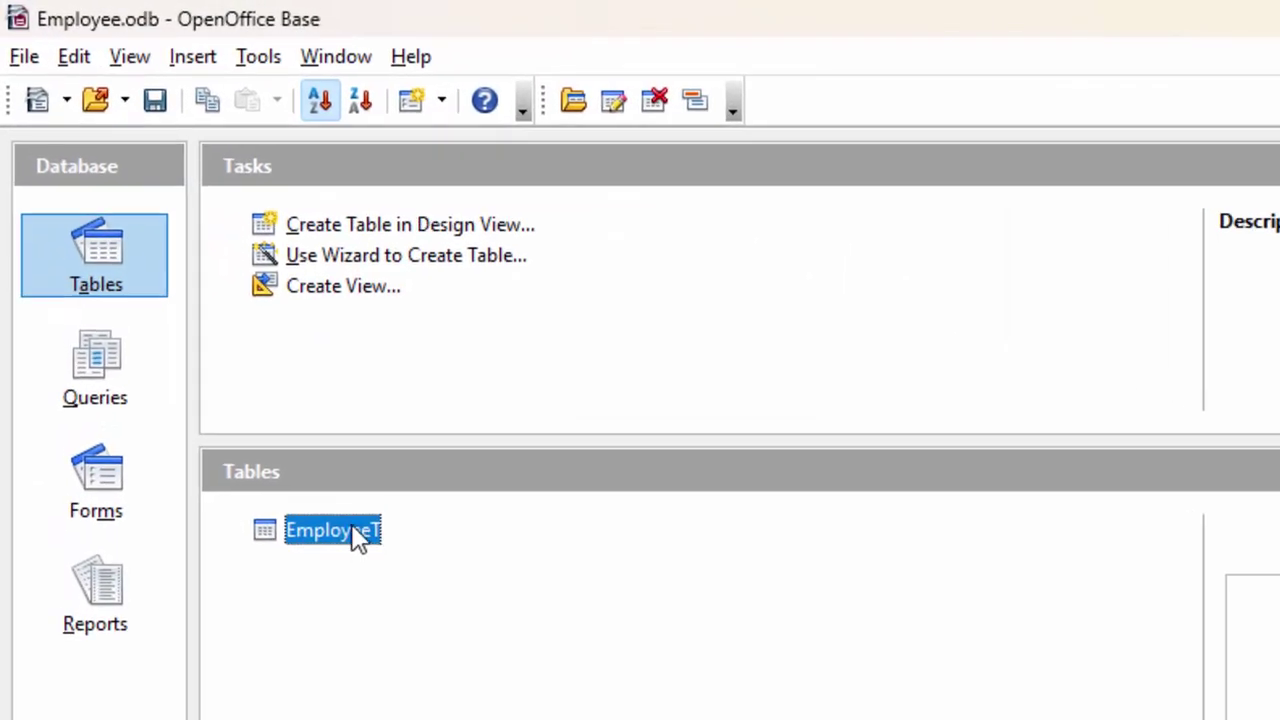
pyautogui.doubleClick(308, 460)
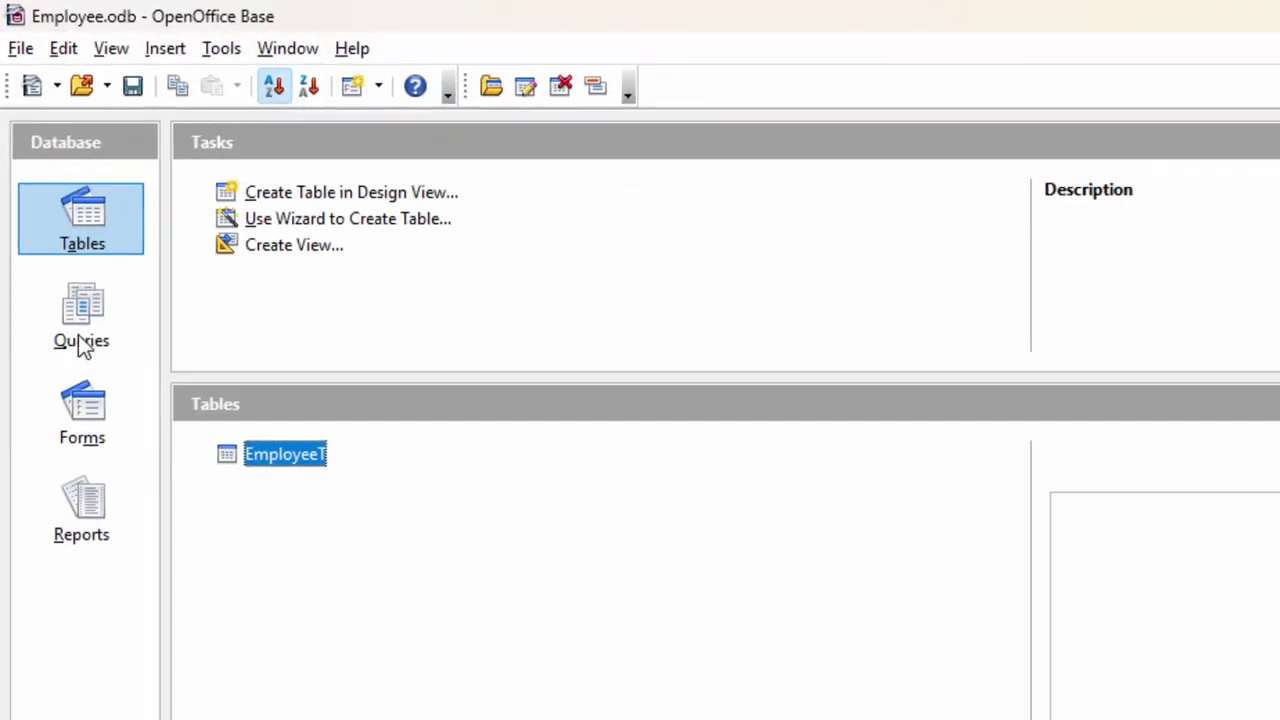
pyautogui.click(90, 330)
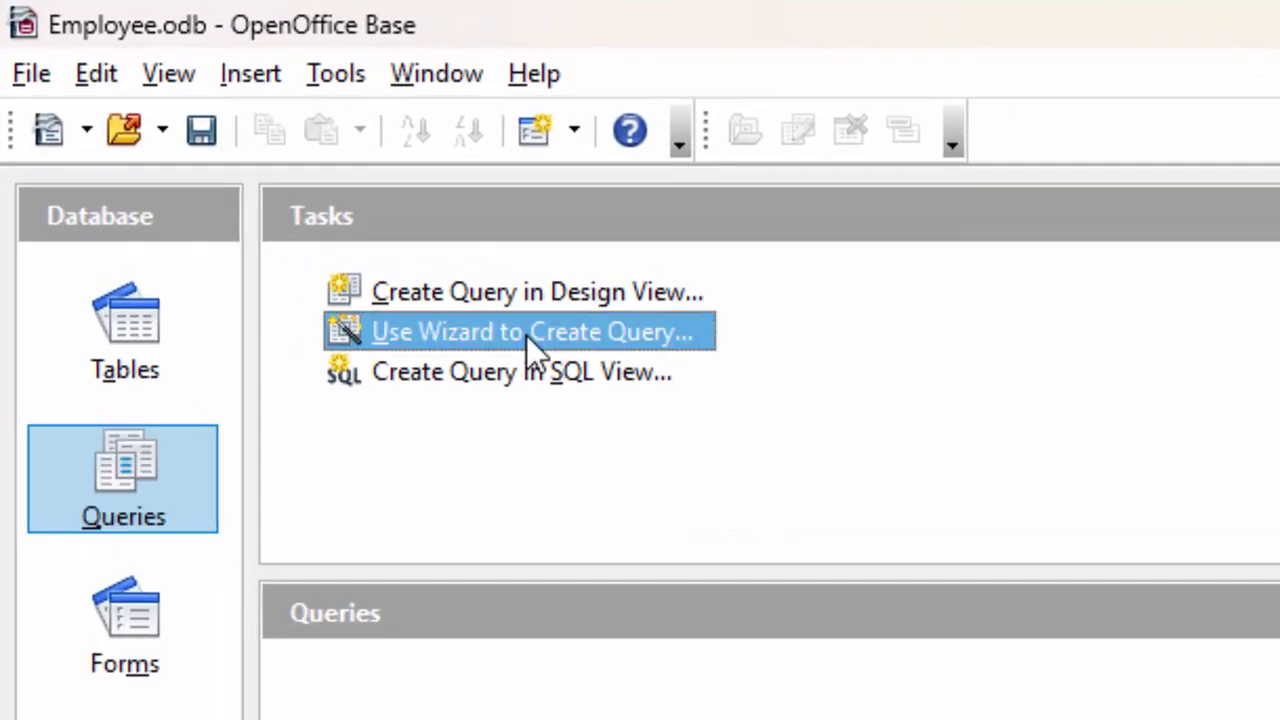
# In the Query Wizard, add all four EmployeeT fields and sort by Employee_id.
pyautogui.click(526, 335)
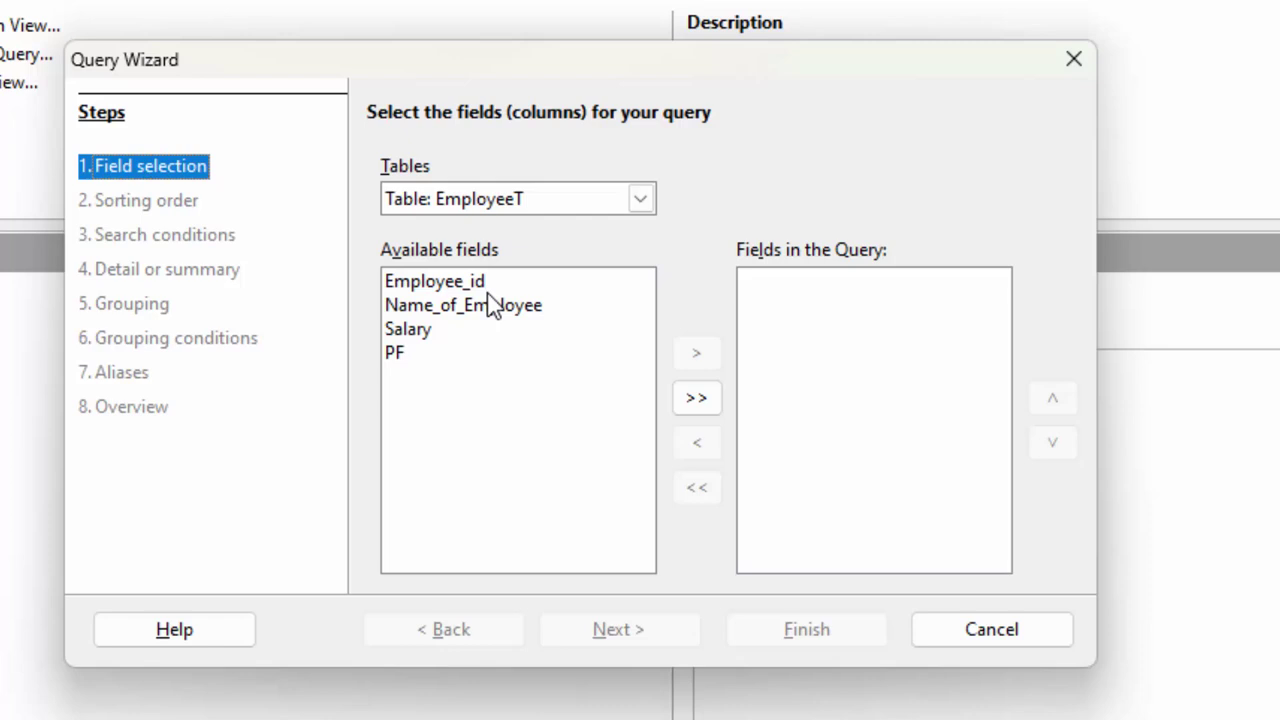
pyautogui.click(468, 287)
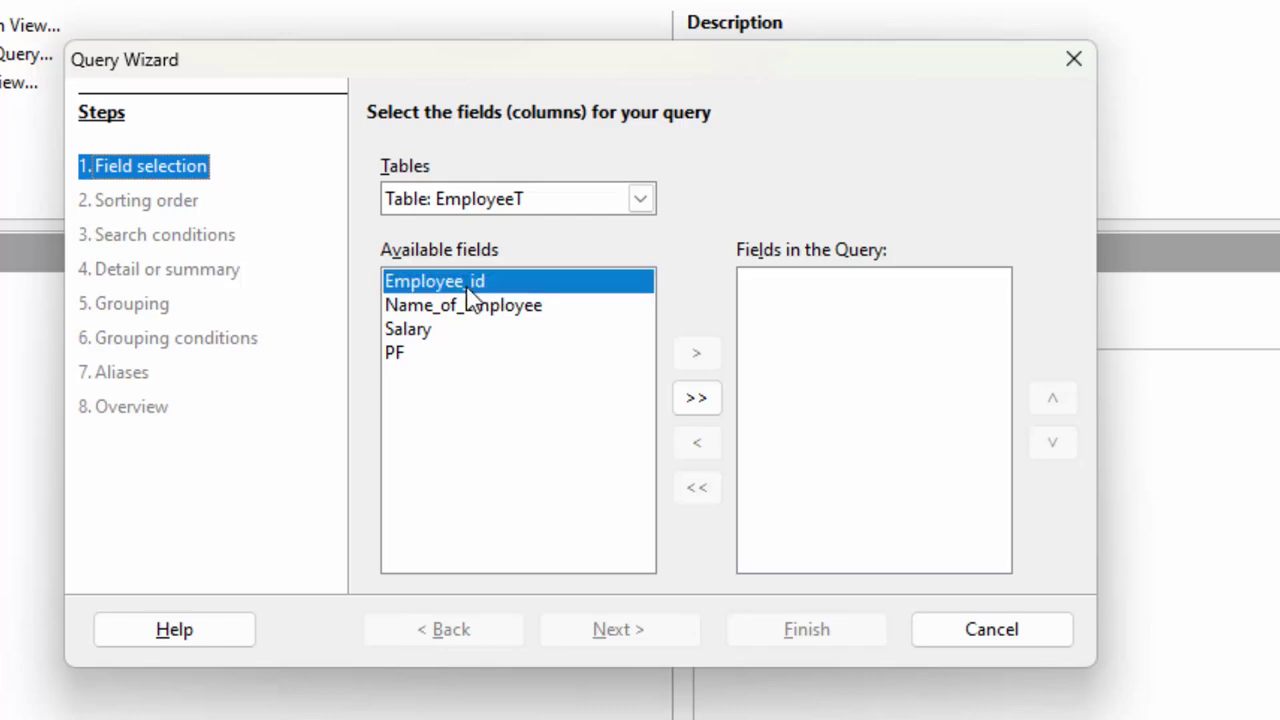
pyautogui.click(697, 354)
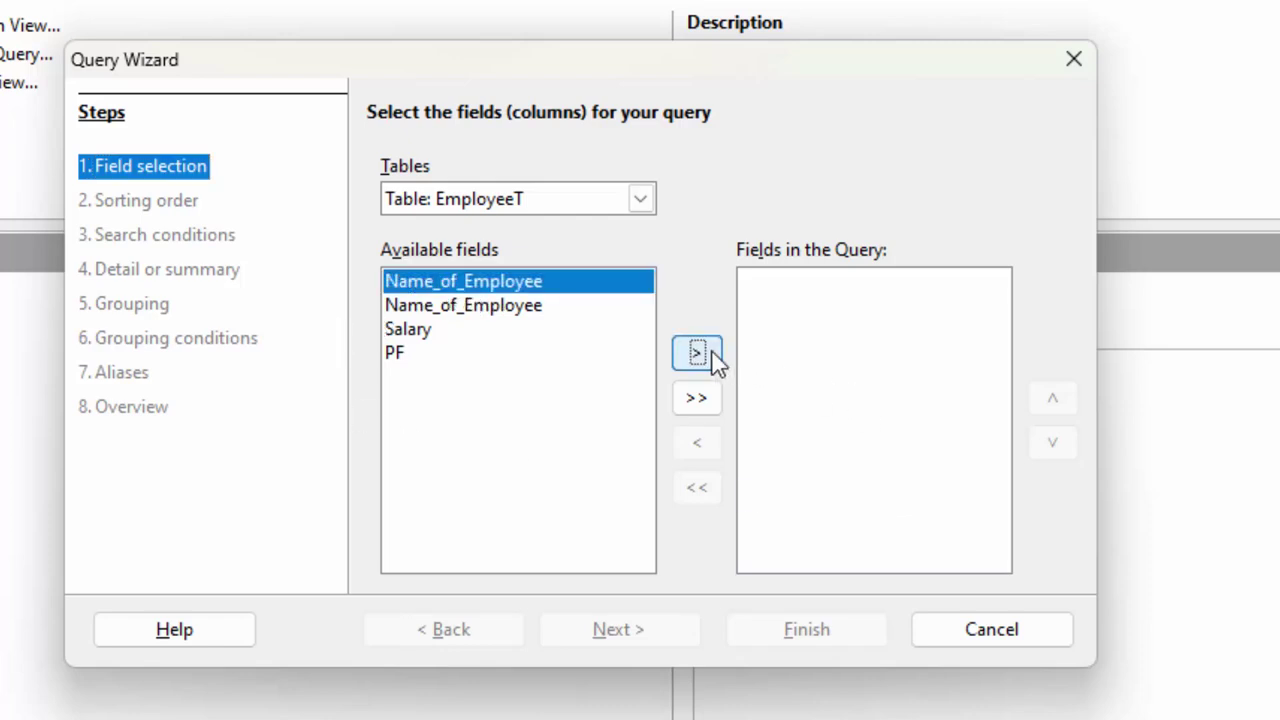
pyautogui.click(697, 354)
pyautogui.click(697, 354)
pyautogui.click(697, 354)
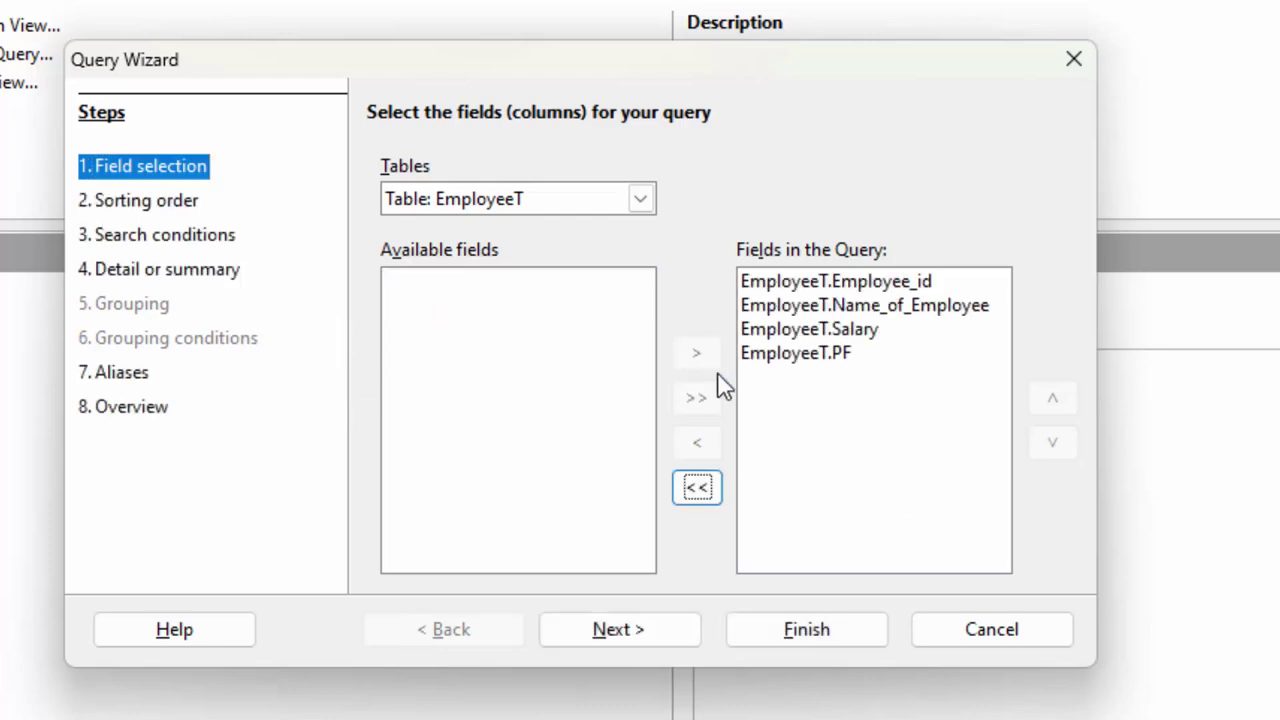
pyautogui.click(622, 640)
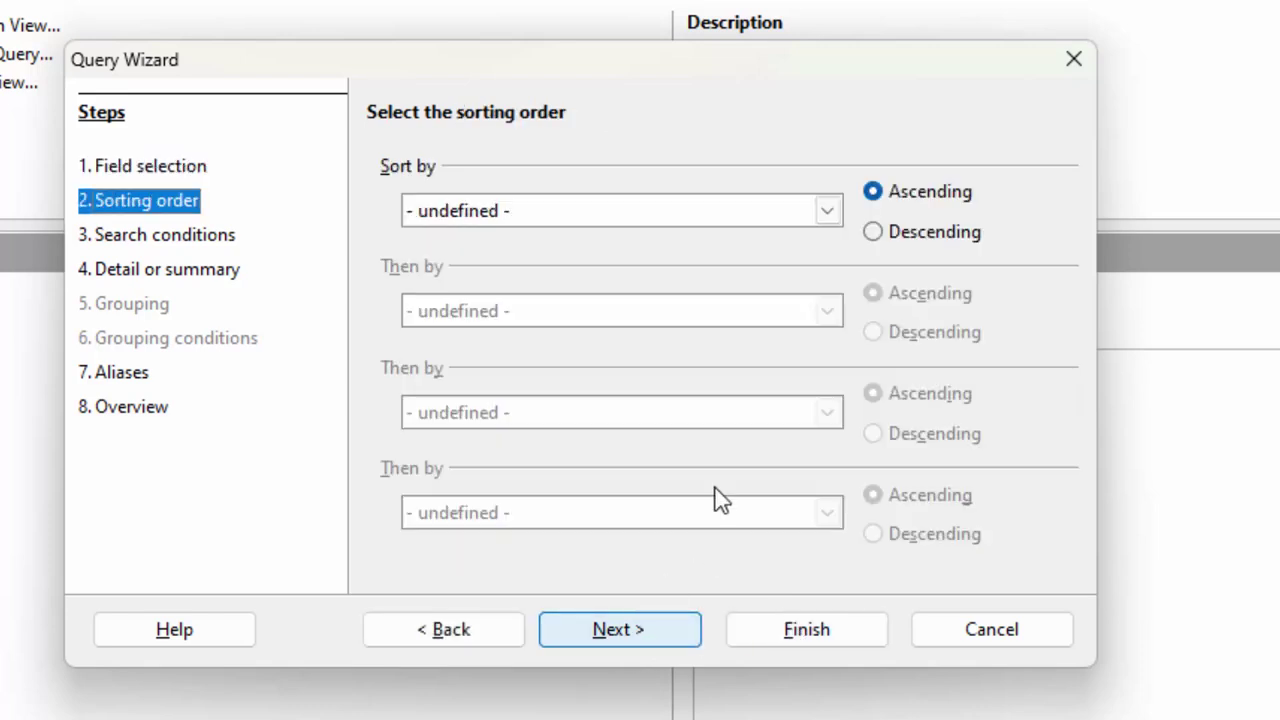
pyautogui.click(830, 214)
pyautogui.click(697, 263)
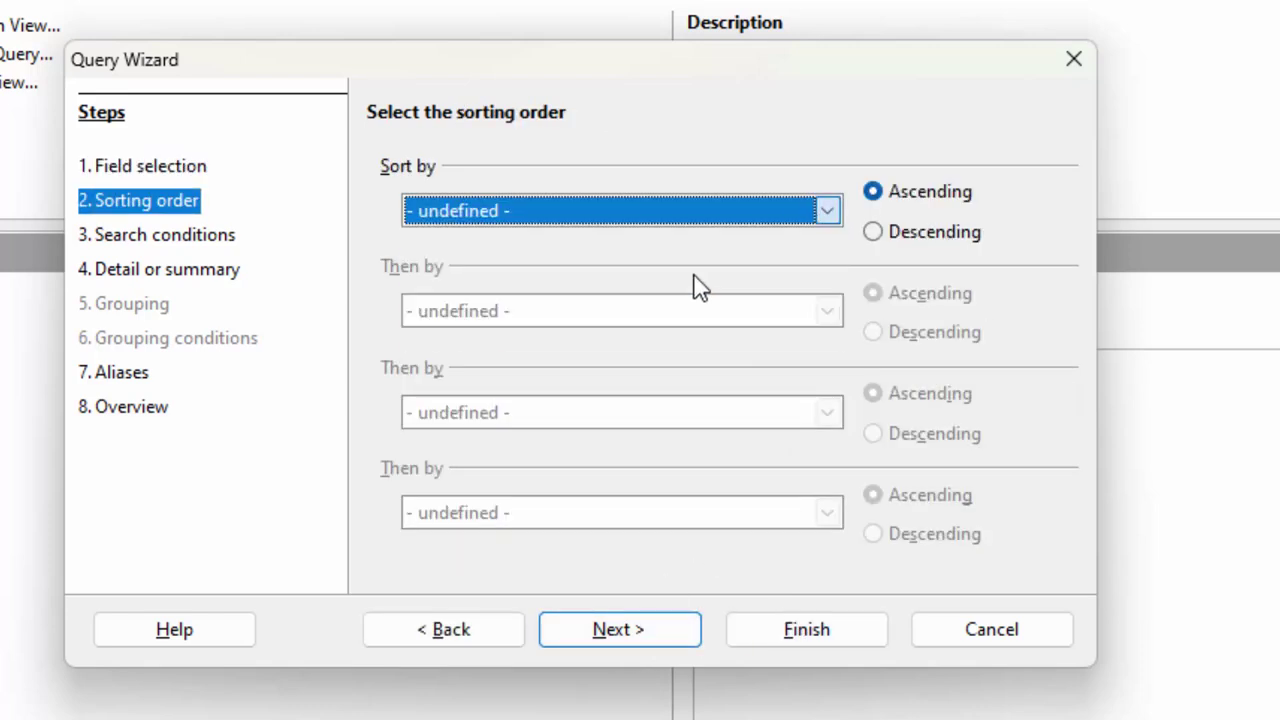
# Skip the remaining wizard steps and finish creating Query_EmployeeT.
pyautogui.click(660, 628)
pyautogui.click(661, 632)
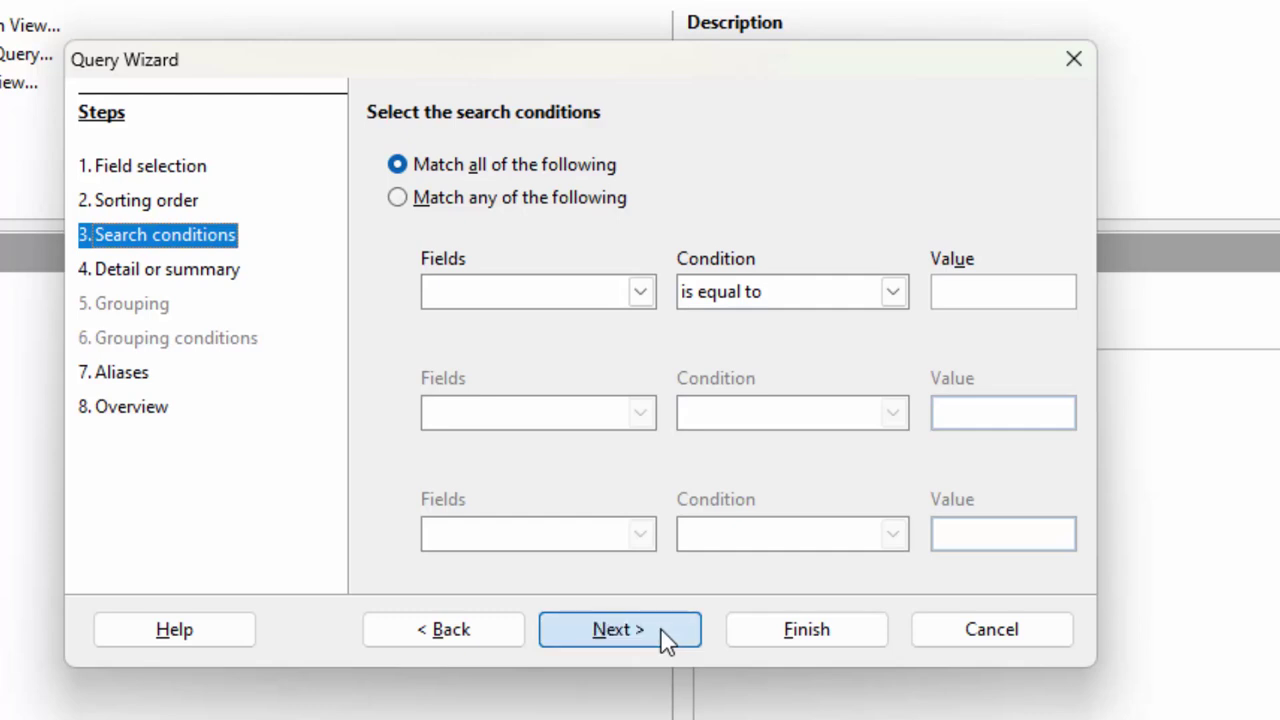
pyautogui.click(661, 632)
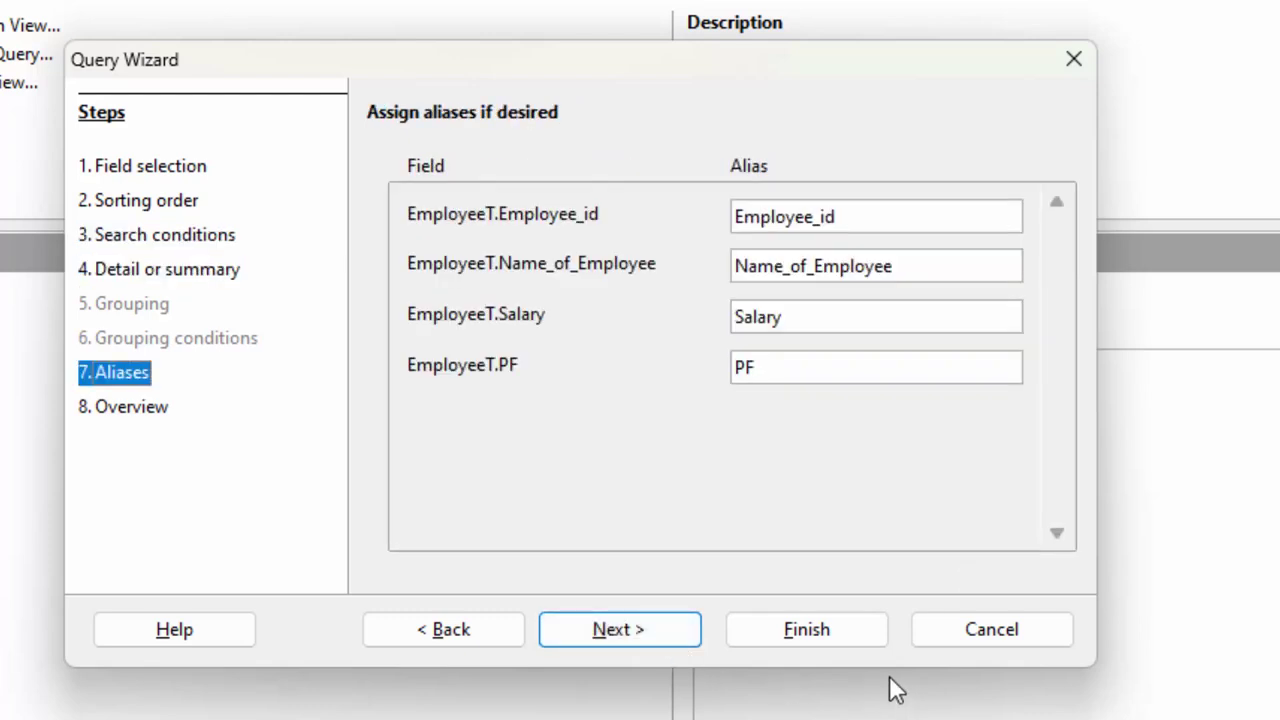
pyautogui.click(590, 636)
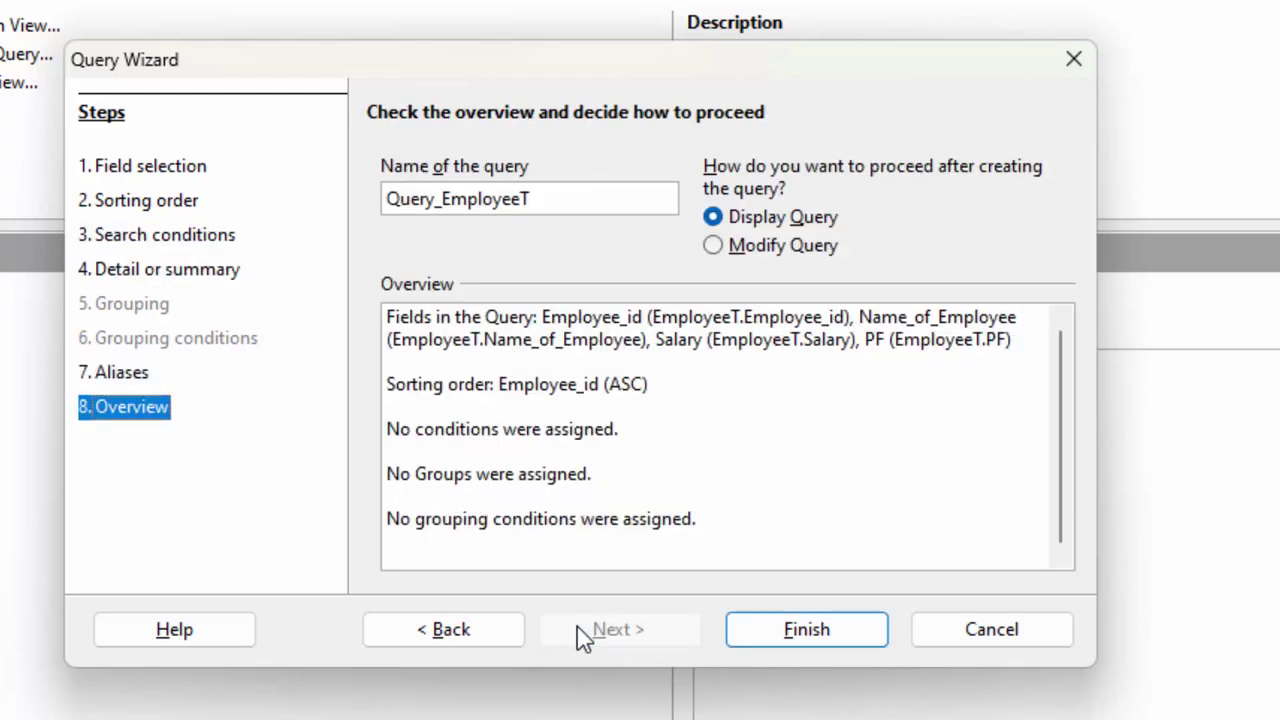
pyautogui.click(768, 629)
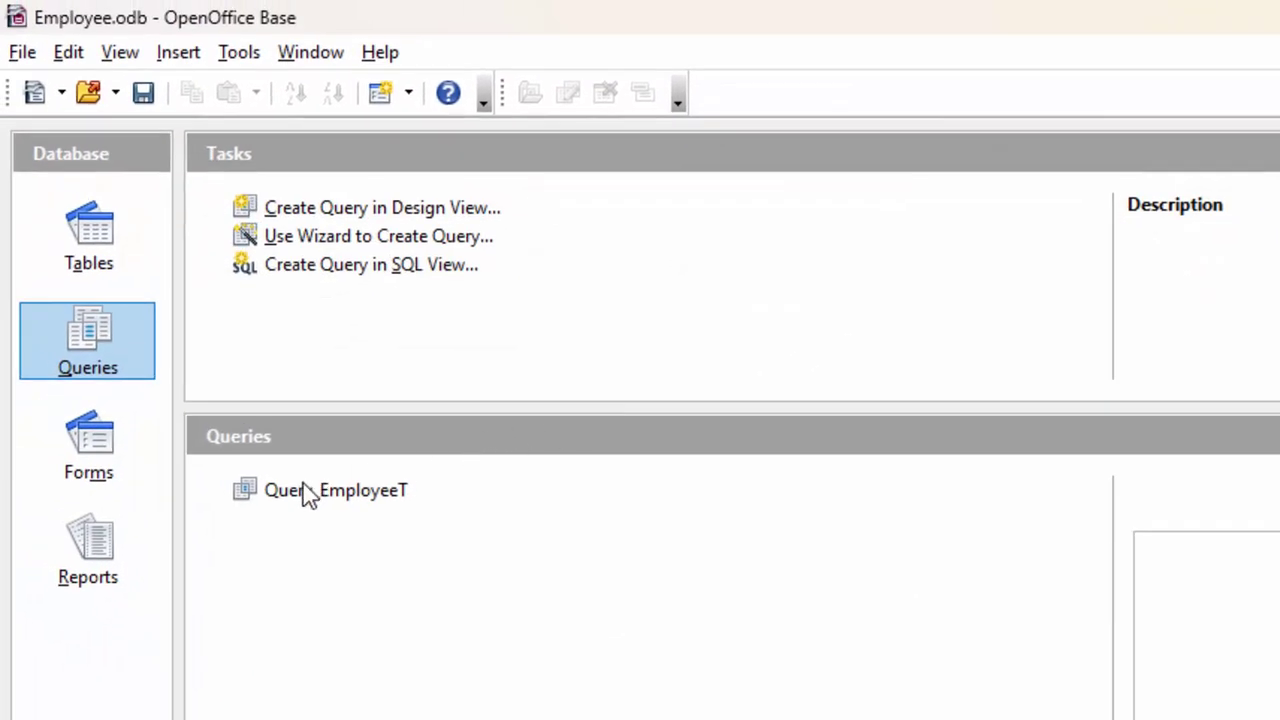
# Close the query results and open Query_EmployeeT in design view for editing.
pyautogui.click(312, 505)
pyautogui.rightClick(315, 510)
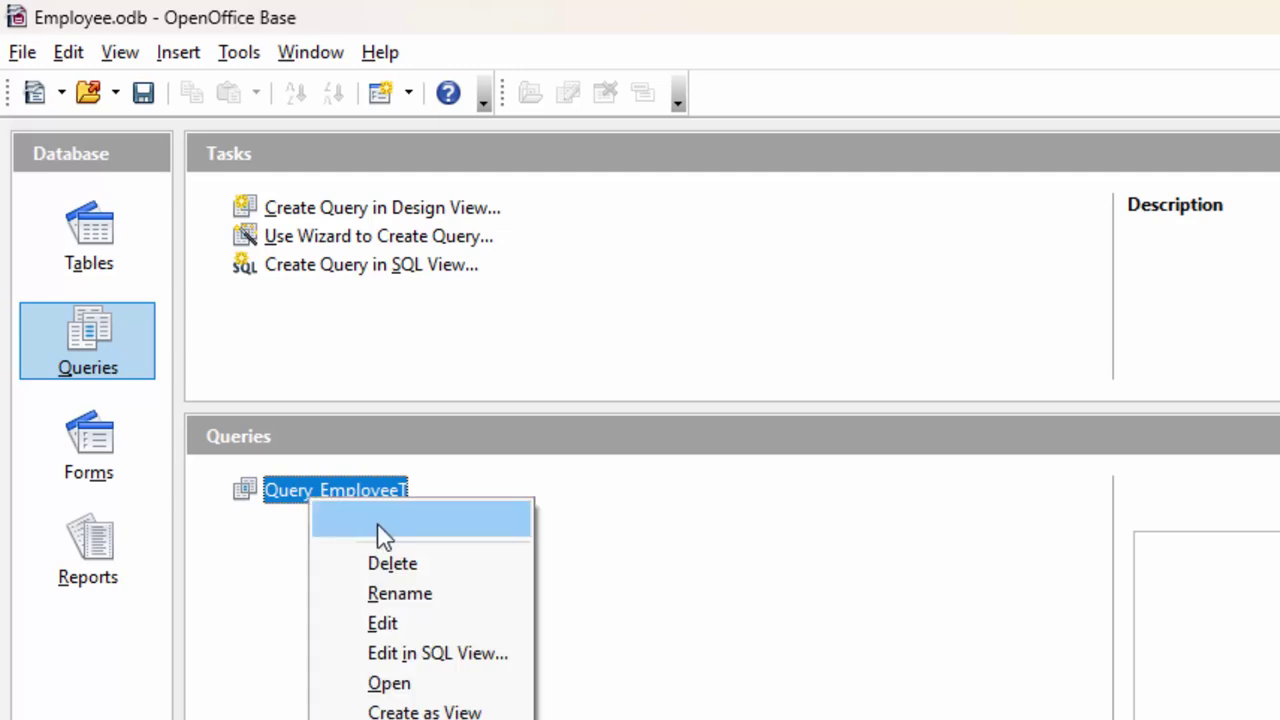
pyautogui.click(415, 621)
pyautogui.write('P')
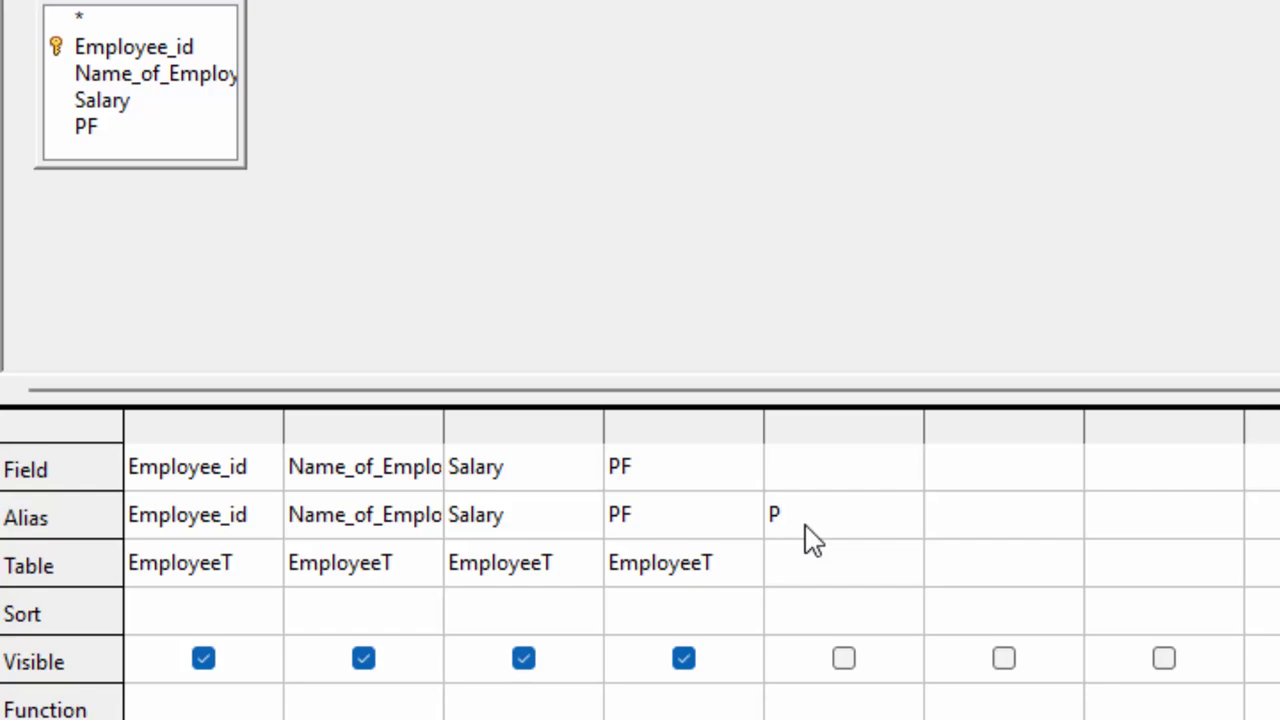
# Add a fifth column aliased PF_Amount with field expression "Salary"*"PF", then save the query.
pyautogui.write('F_Amou')
pyautogui.write('nt')
pyautogui.click(808, 480)
pyautogui.write('"')
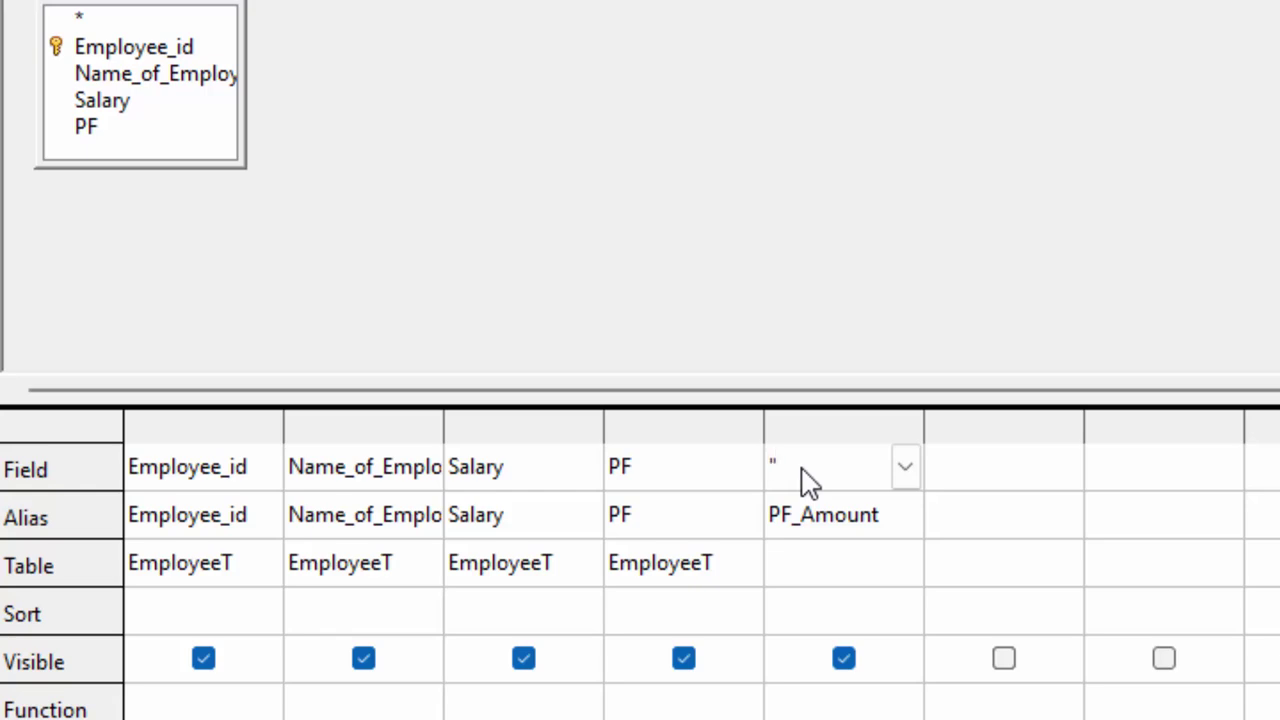
pyautogui.write('Sa')
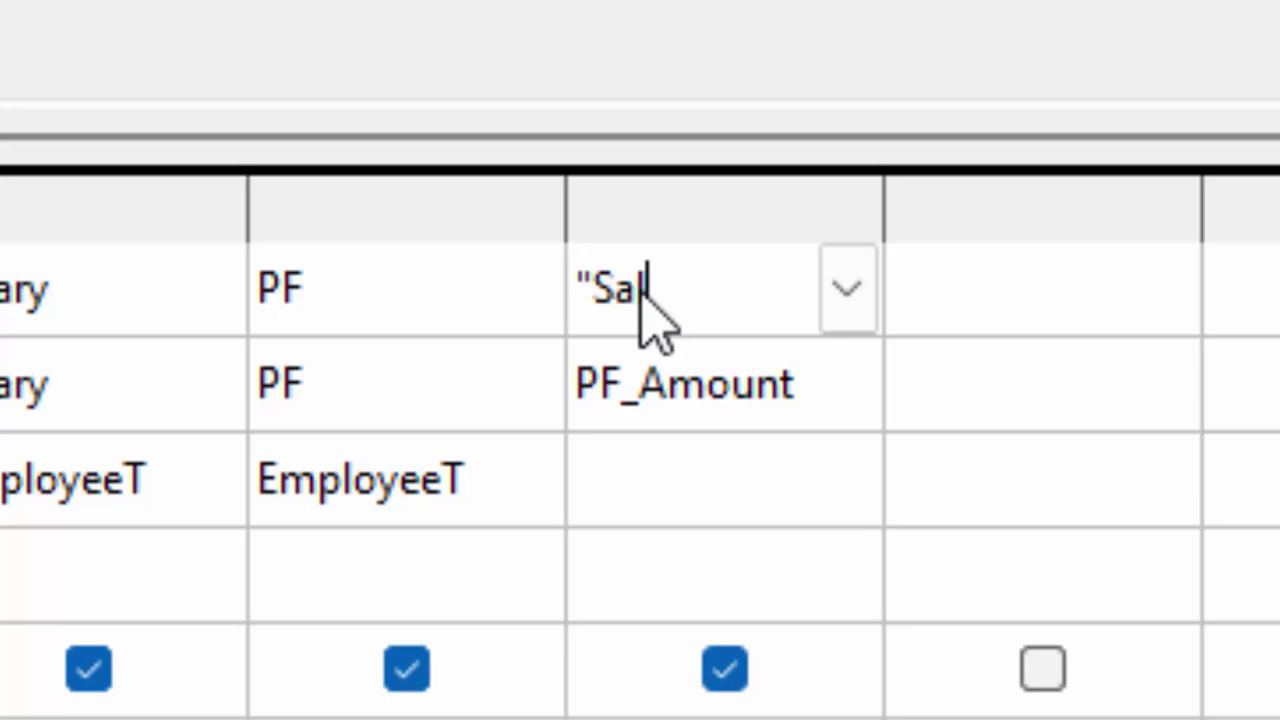
pyautogui.press('BackSpace')
pyautogui.press('BackSpace')
pyautogui.press('BackSpace')
pyautogui.write('"Salary')
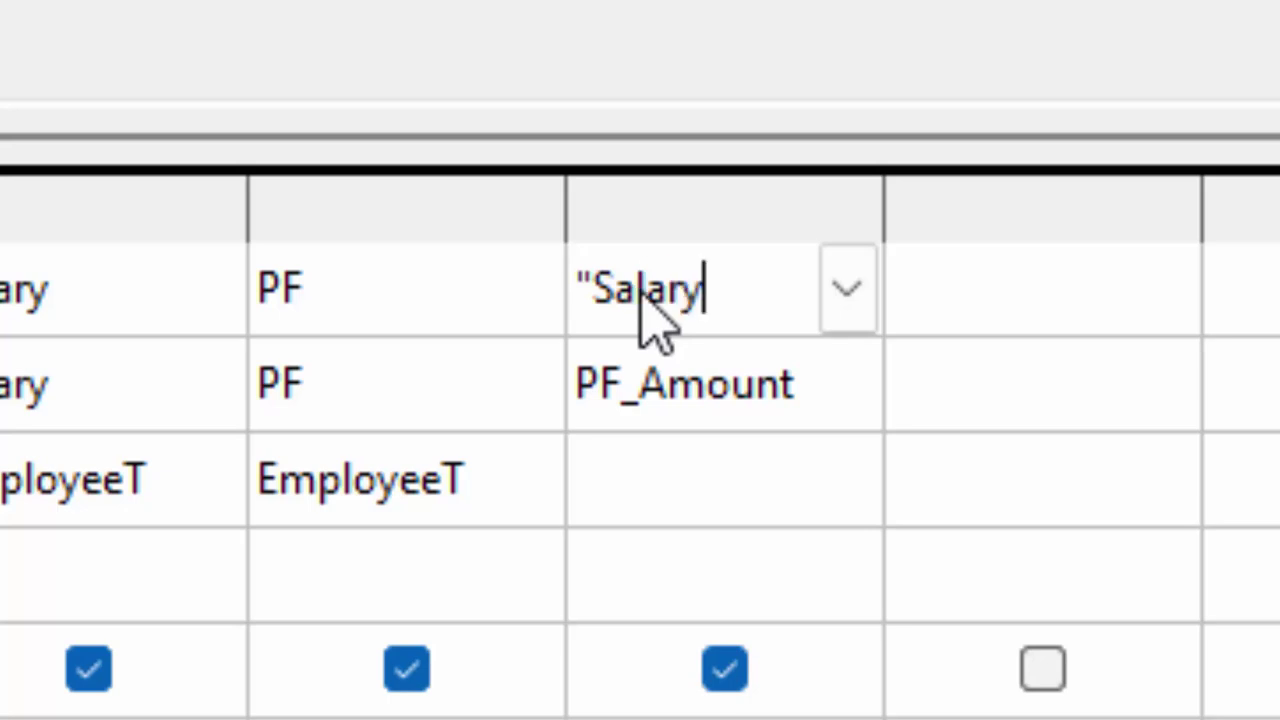
pyautogui.write('" *')
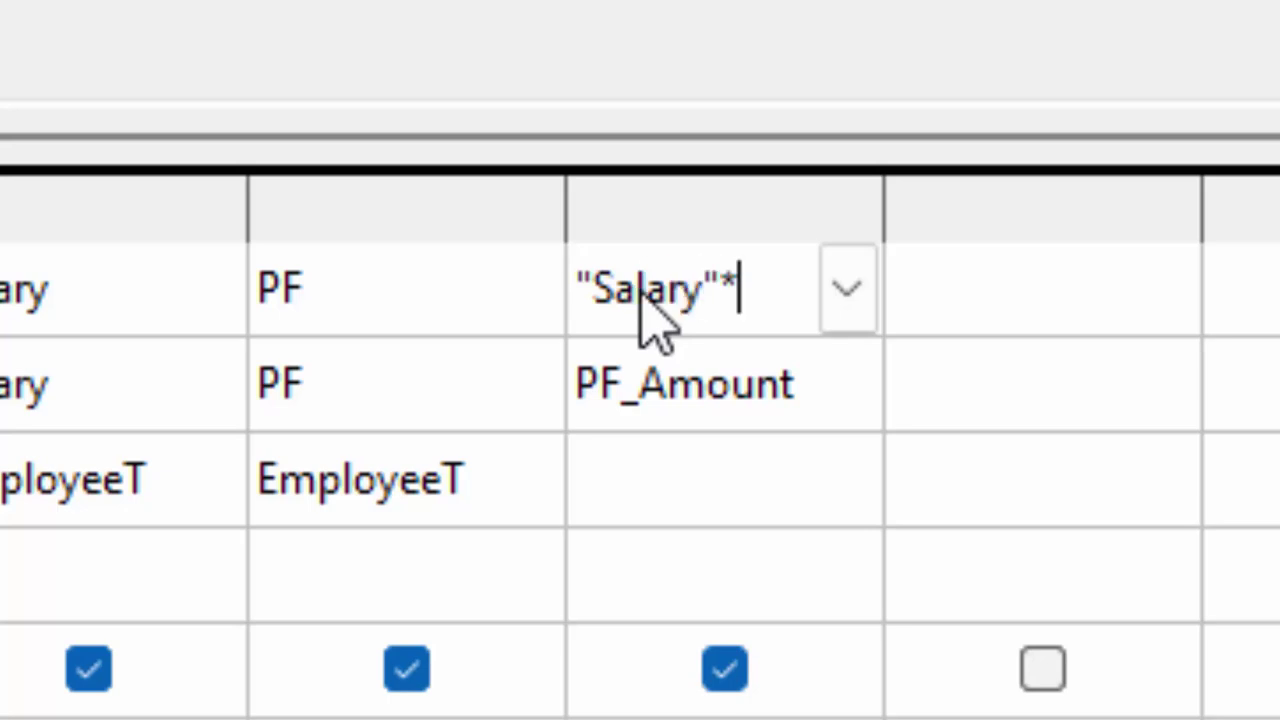
pyautogui.write(' "PF"')
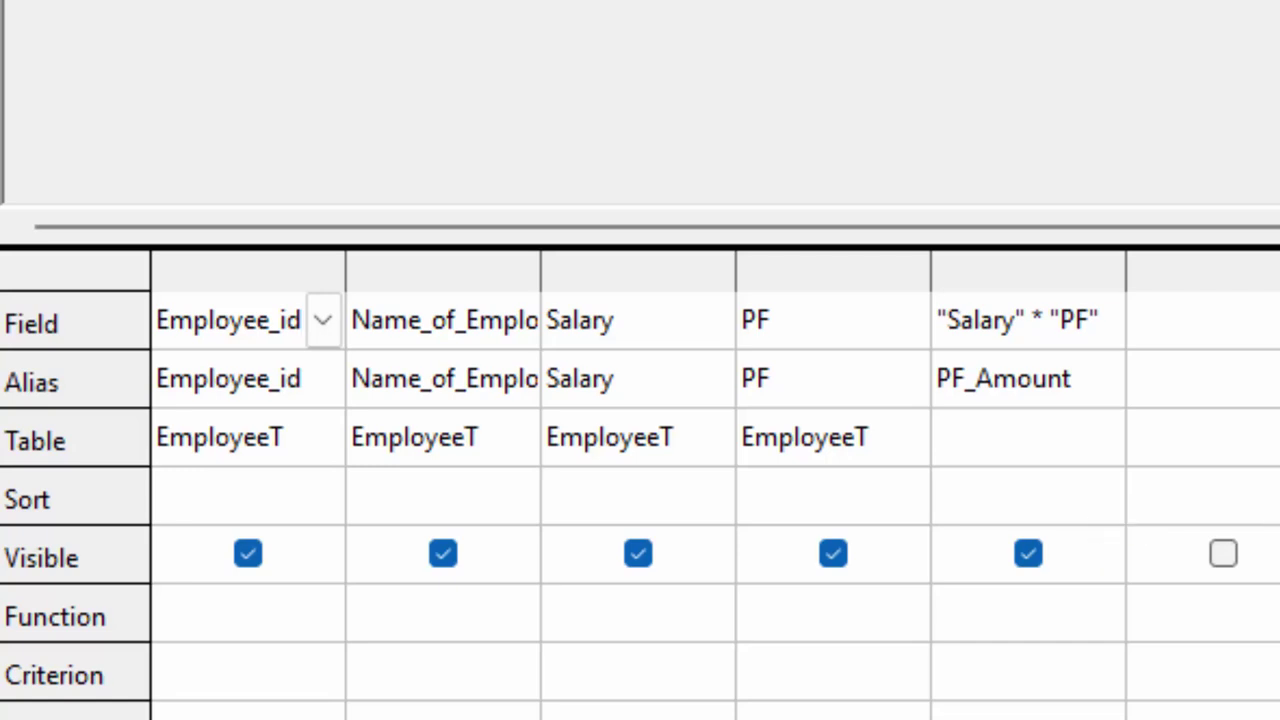
pyautogui.click(594, 515)
pyautogui.write('"')
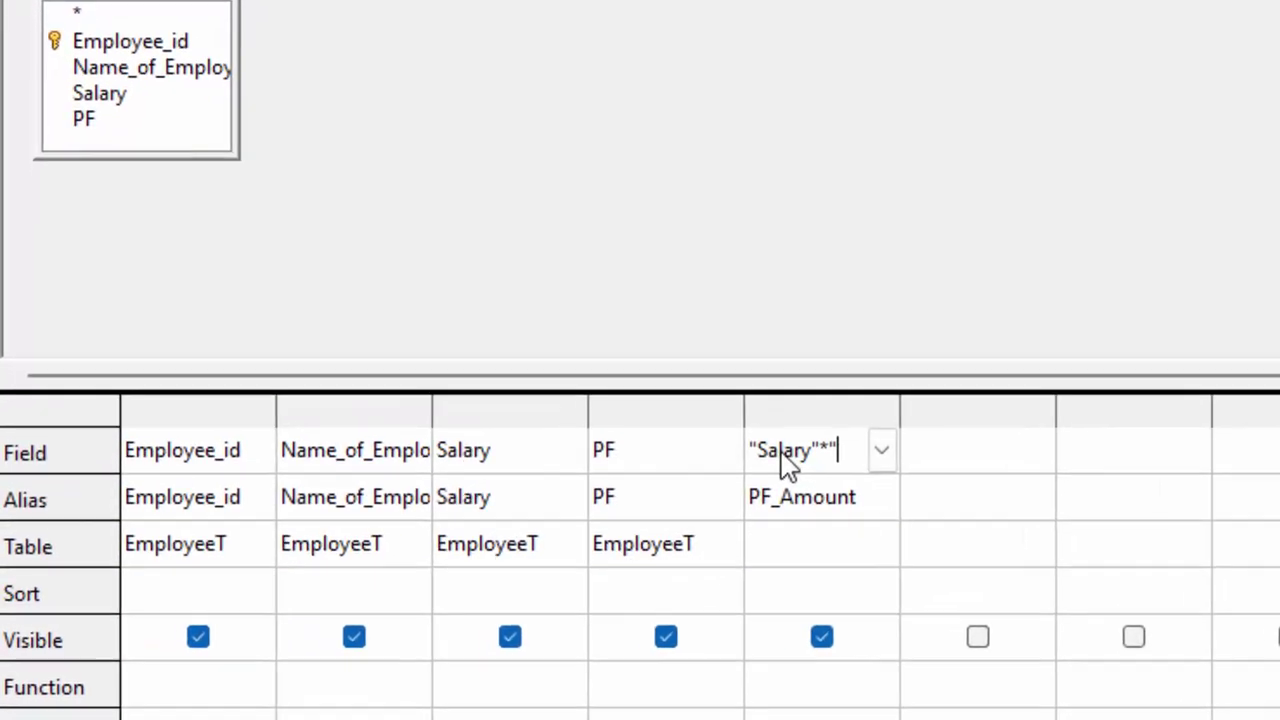
pyautogui.write('PF')
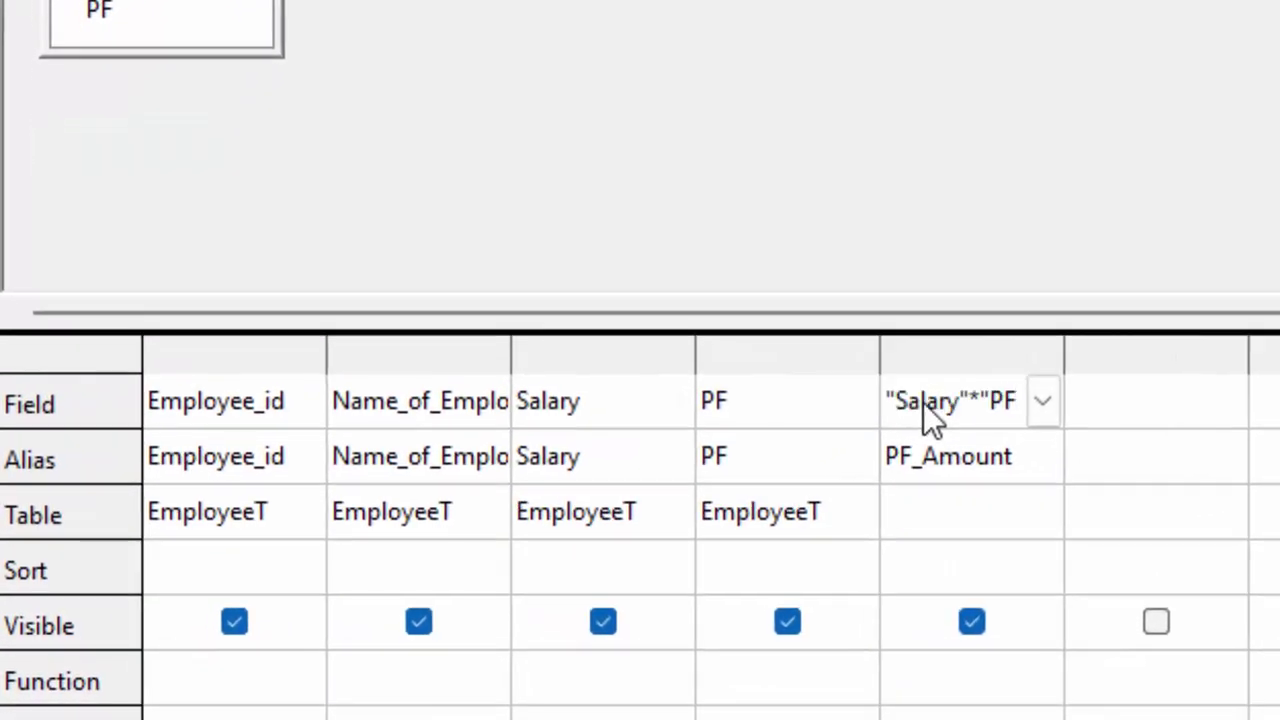
pyautogui.write('"')
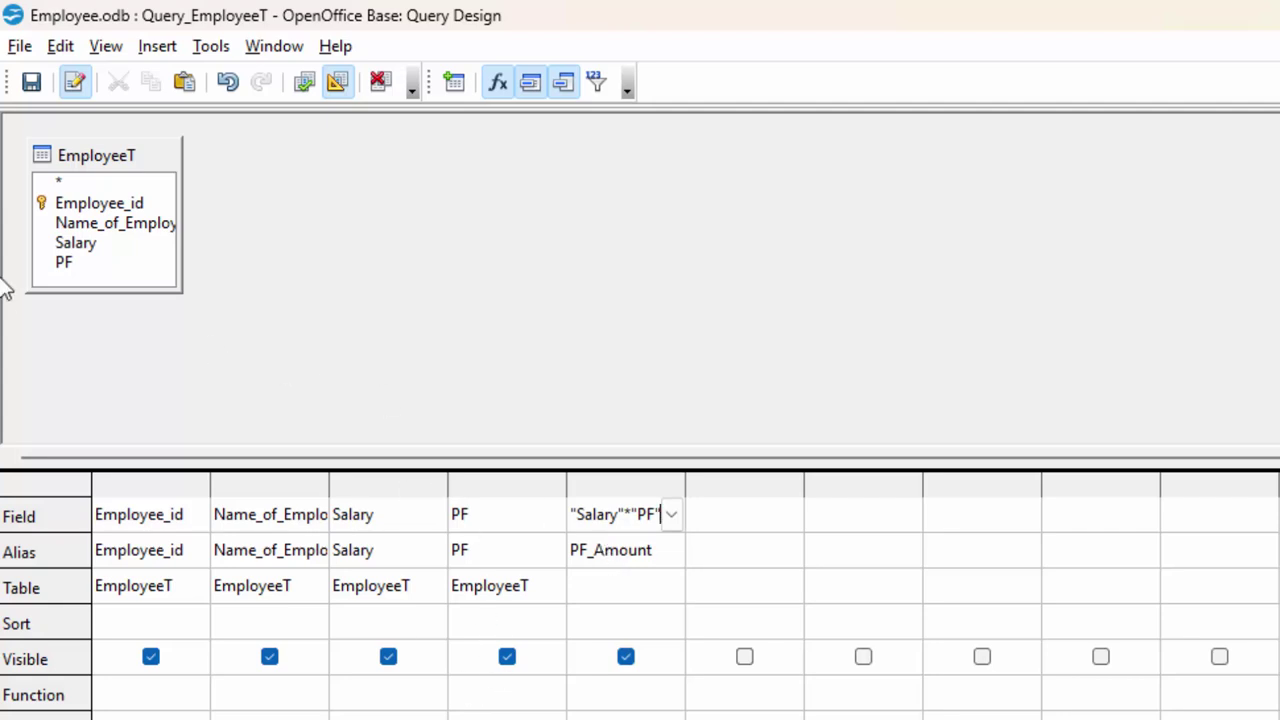
pyautogui.click(36, 82)
# Close the design, open Query_EmployeeT's results, and start record E03 with the employee's name and salary 30000.
pyautogui.hotkey('ctrl', 'w')
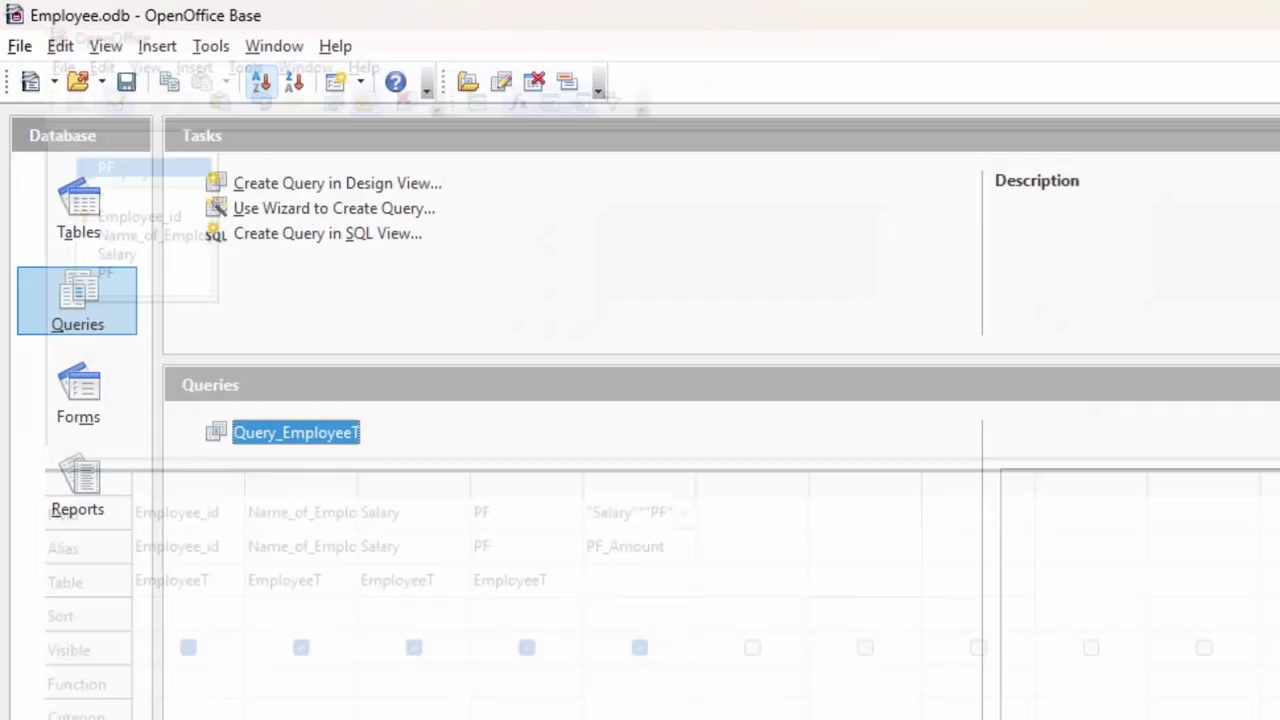
pyautogui.doubleClick(317, 432)
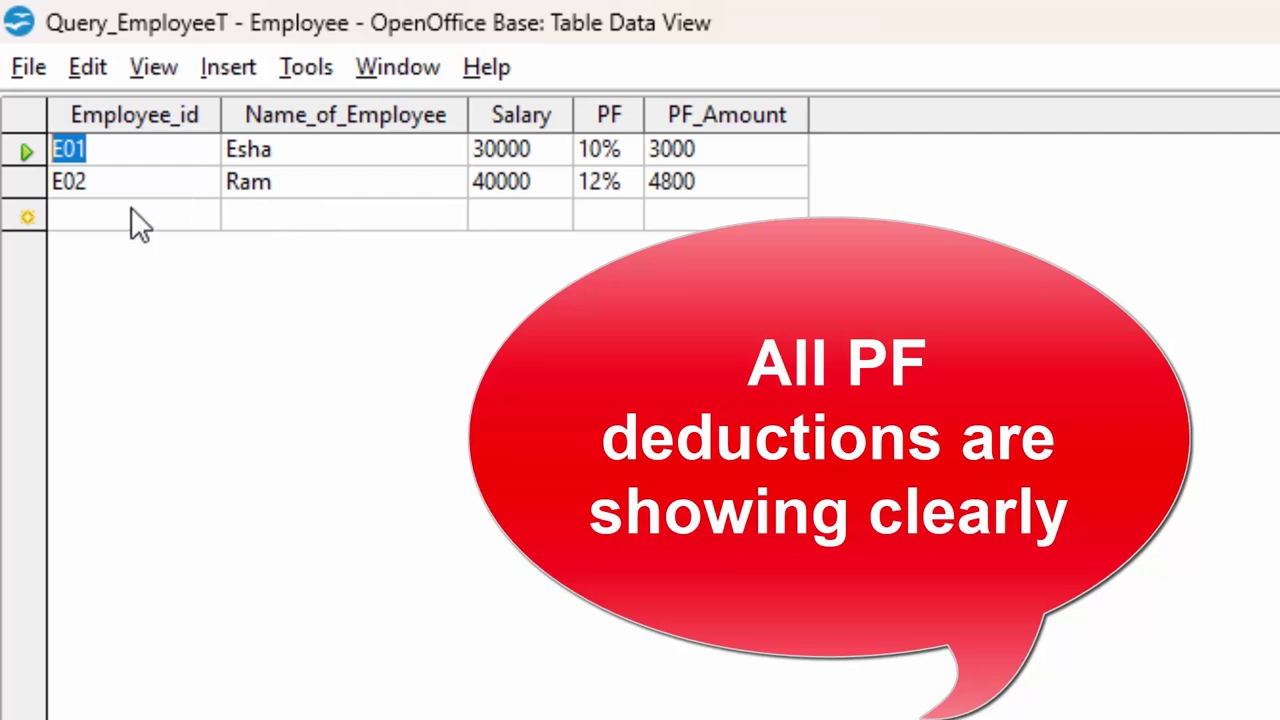
pyautogui.click(102, 218)
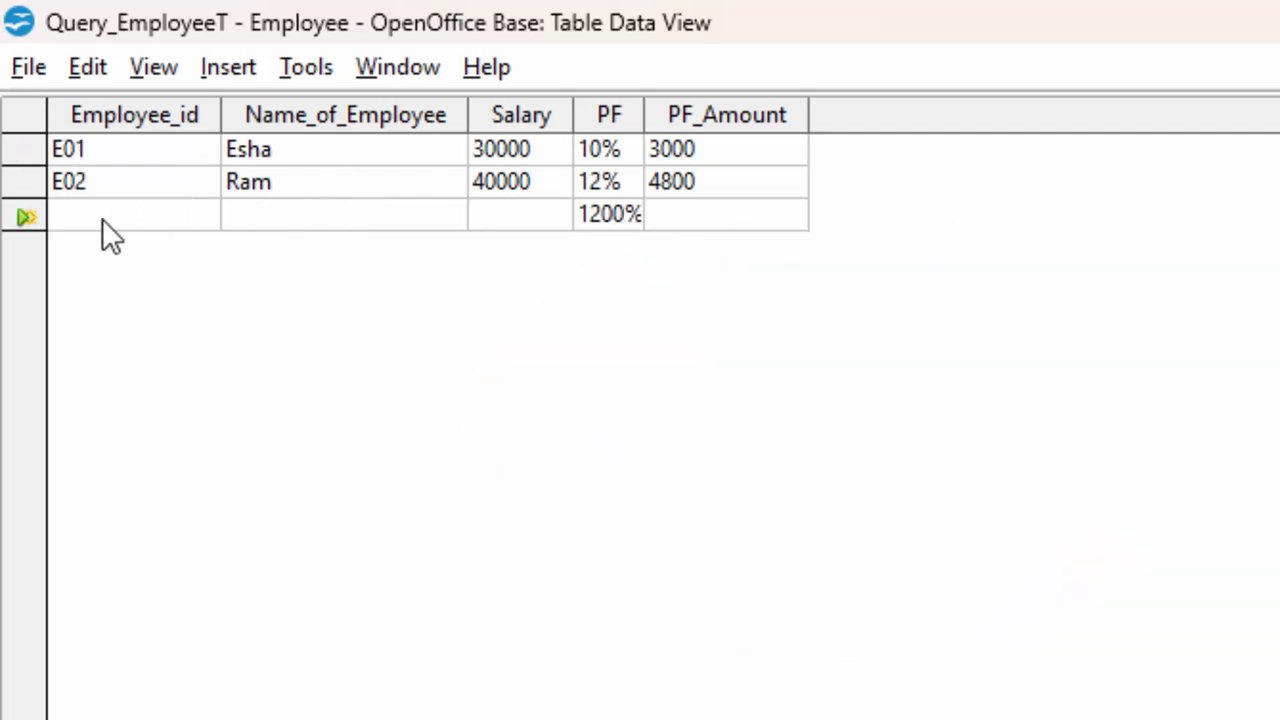
pyautogui.write('E')
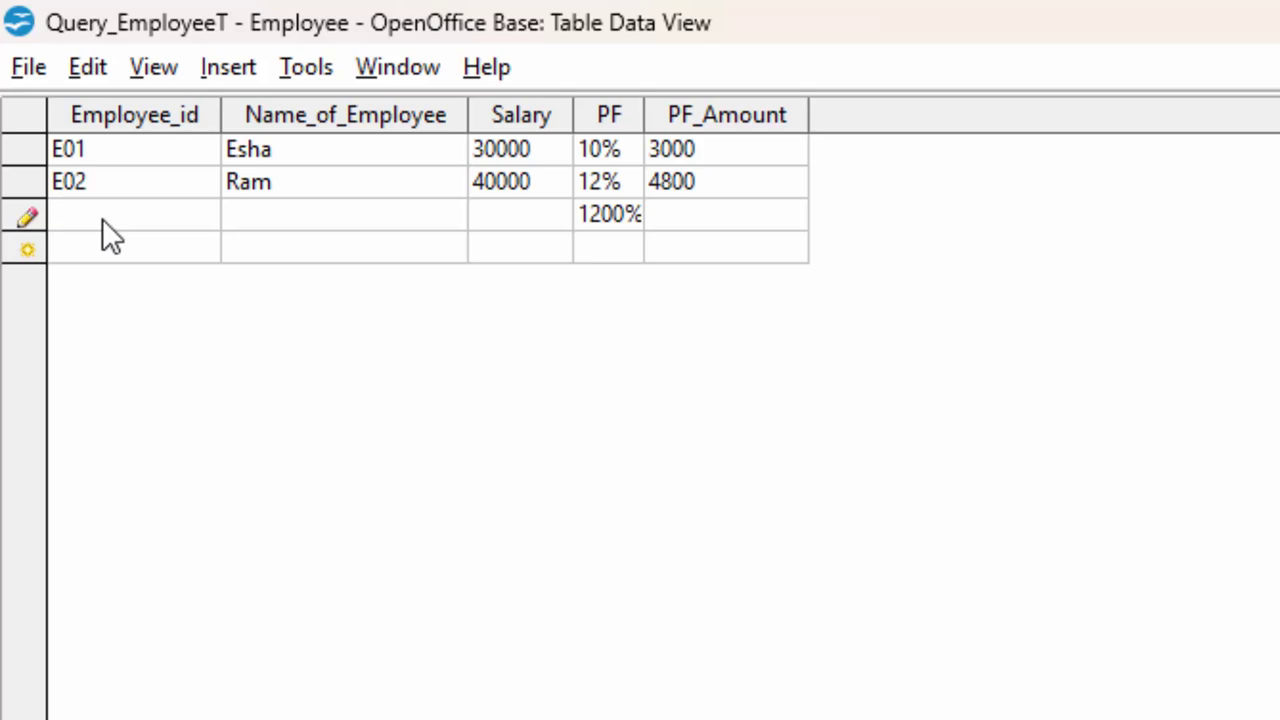
pyautogui.write('03')
pyautogui.press('Tab')
pyautogui.write('S')
pyautogui.write('ahi')
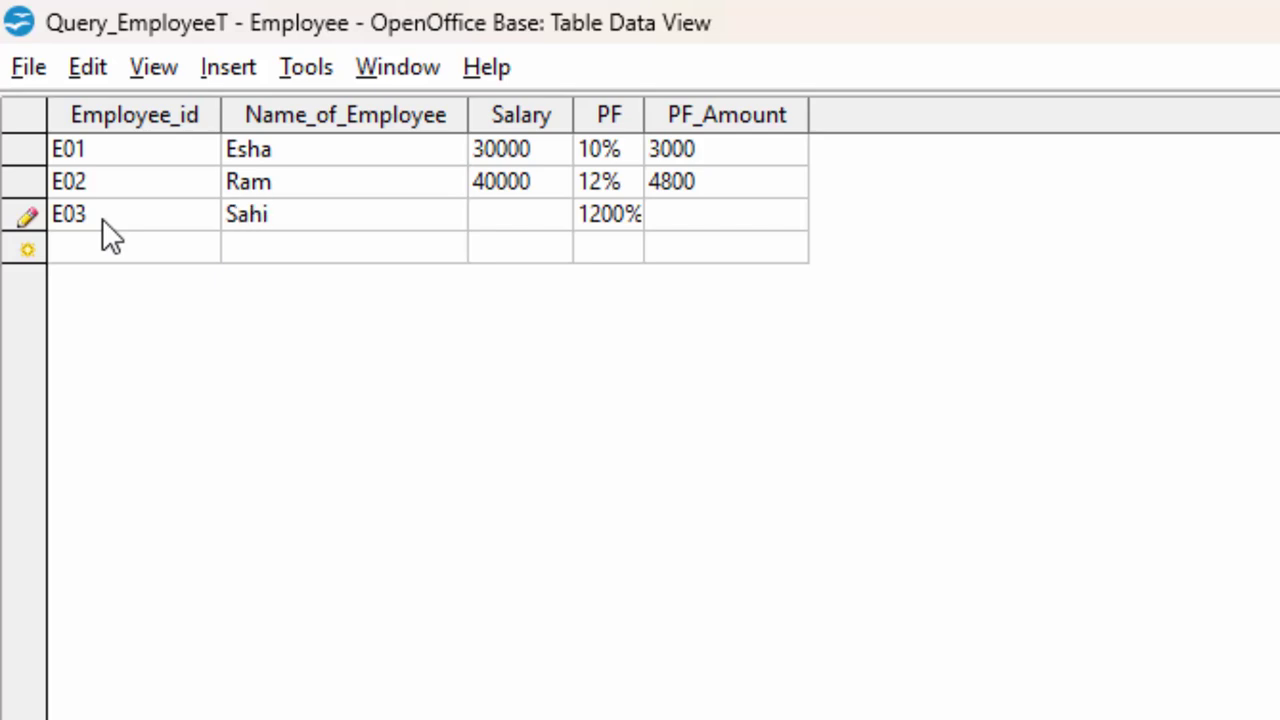
pyautogui.write('d')
pyautogui.press('Tab')
pyautogui.write('30')
pyautogui.write('00')
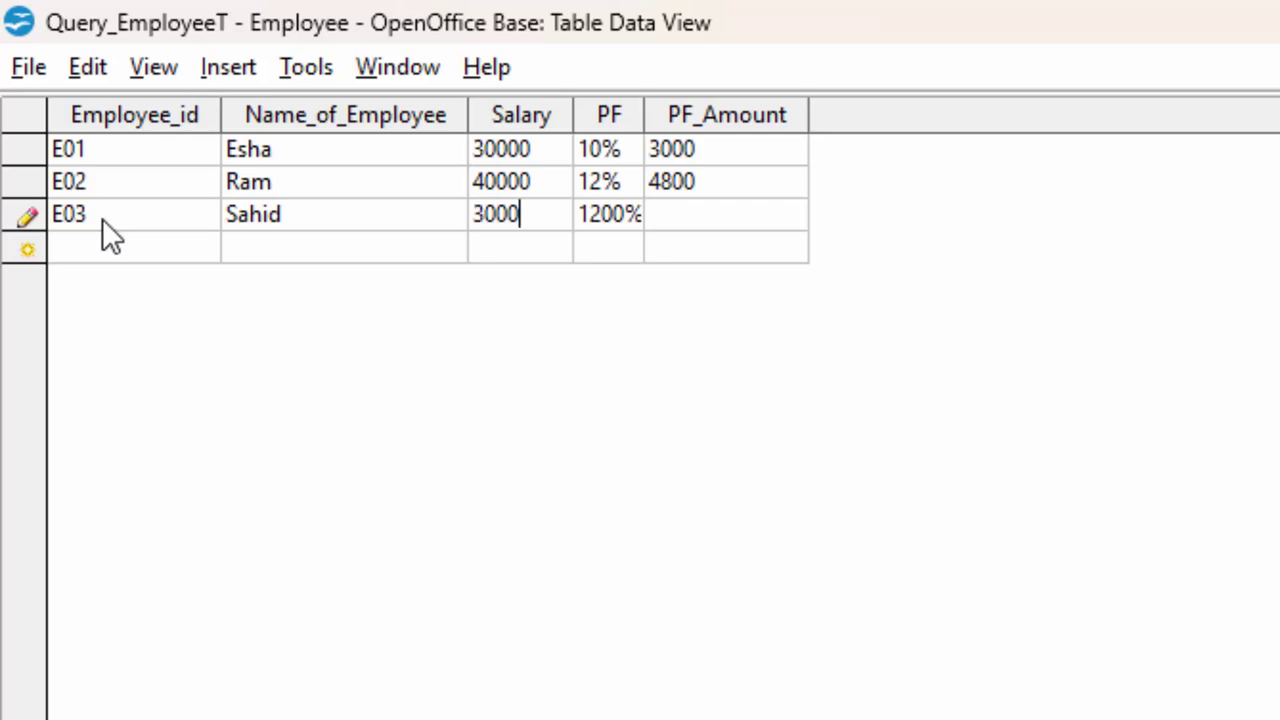
pyautogui.write('0')
# Change E03's PF from 1200% to 15% and save the record so PF_Amount shows 4500.
pyautogui.click(615, 222)
pyautogui.click(618, 222)
pyautogui.press('BackSpace')
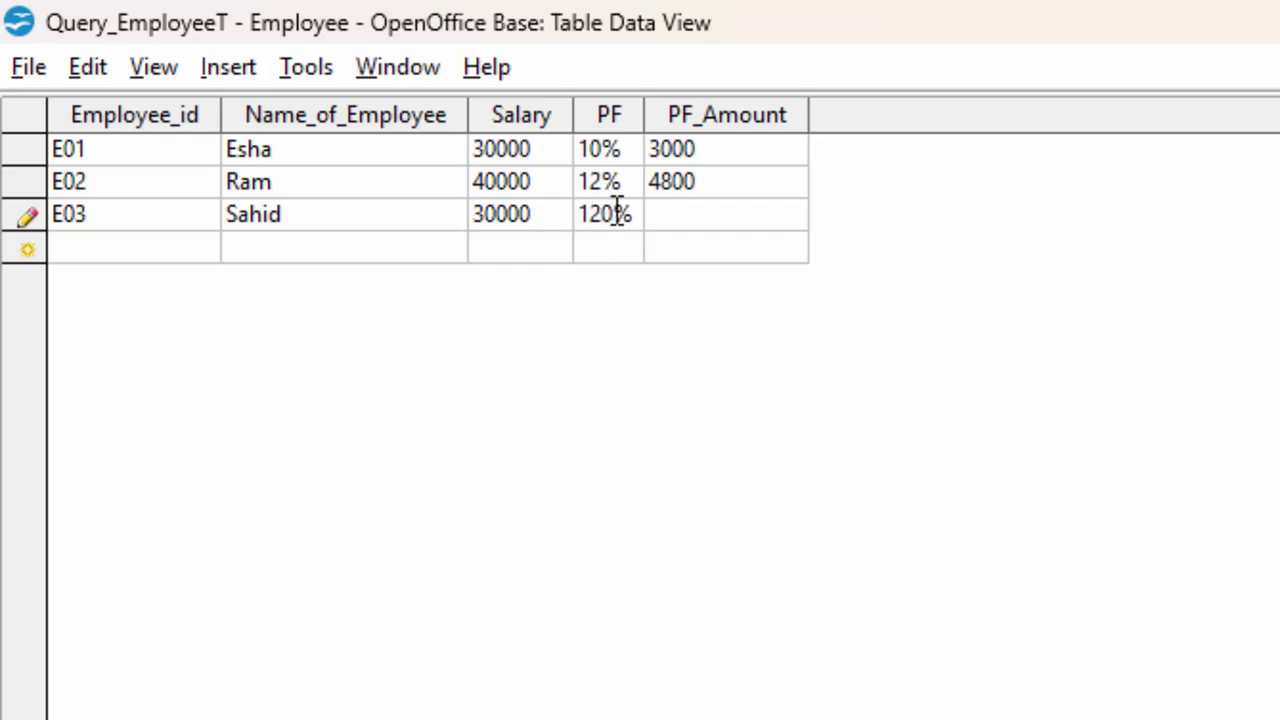
pyautogui.press('BackSpace')
pyautogui.press('BackSpace')
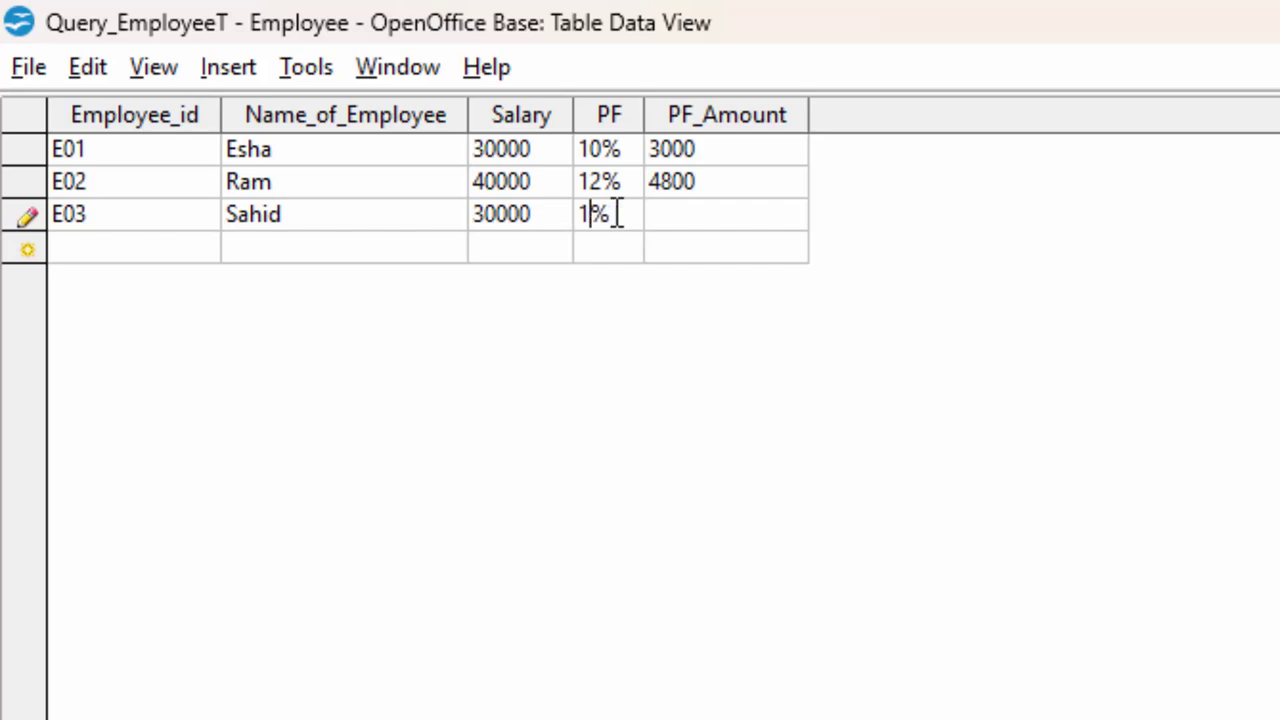
pyautogui.press('BackSpace')
pyautogui.write('15')
pyautogui.press('Tab')
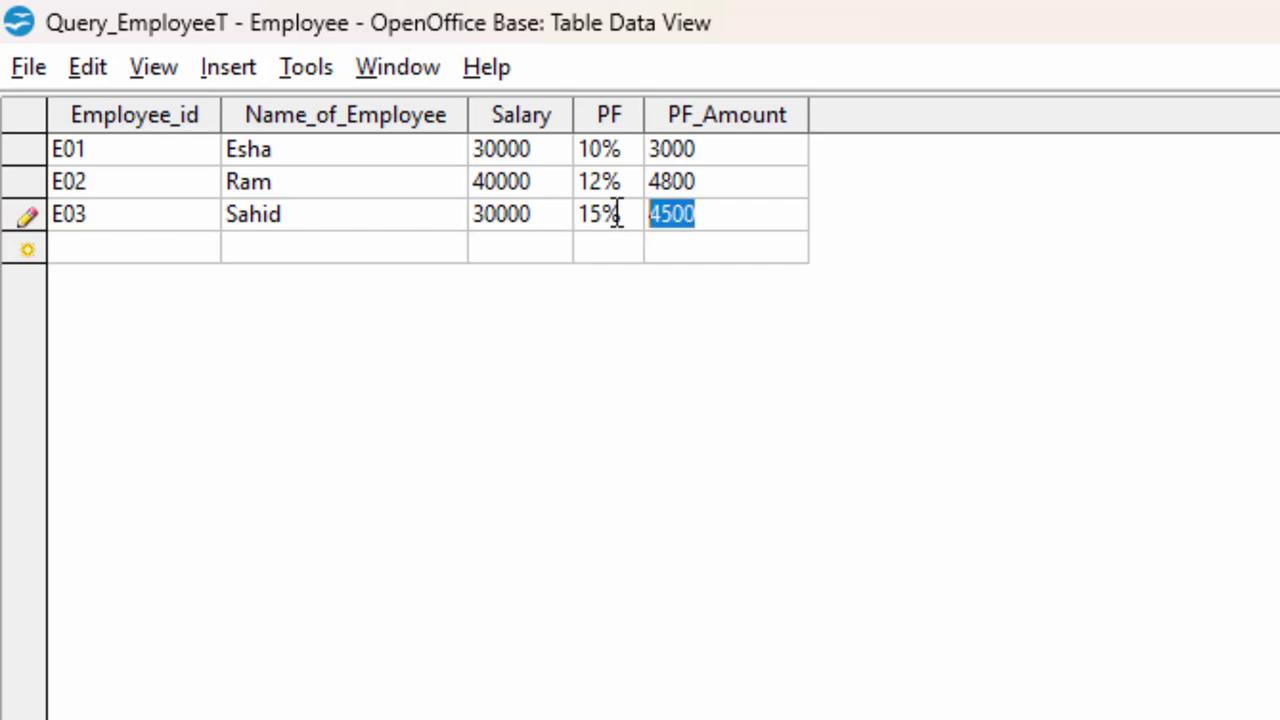
pyautogui.press('Tab')
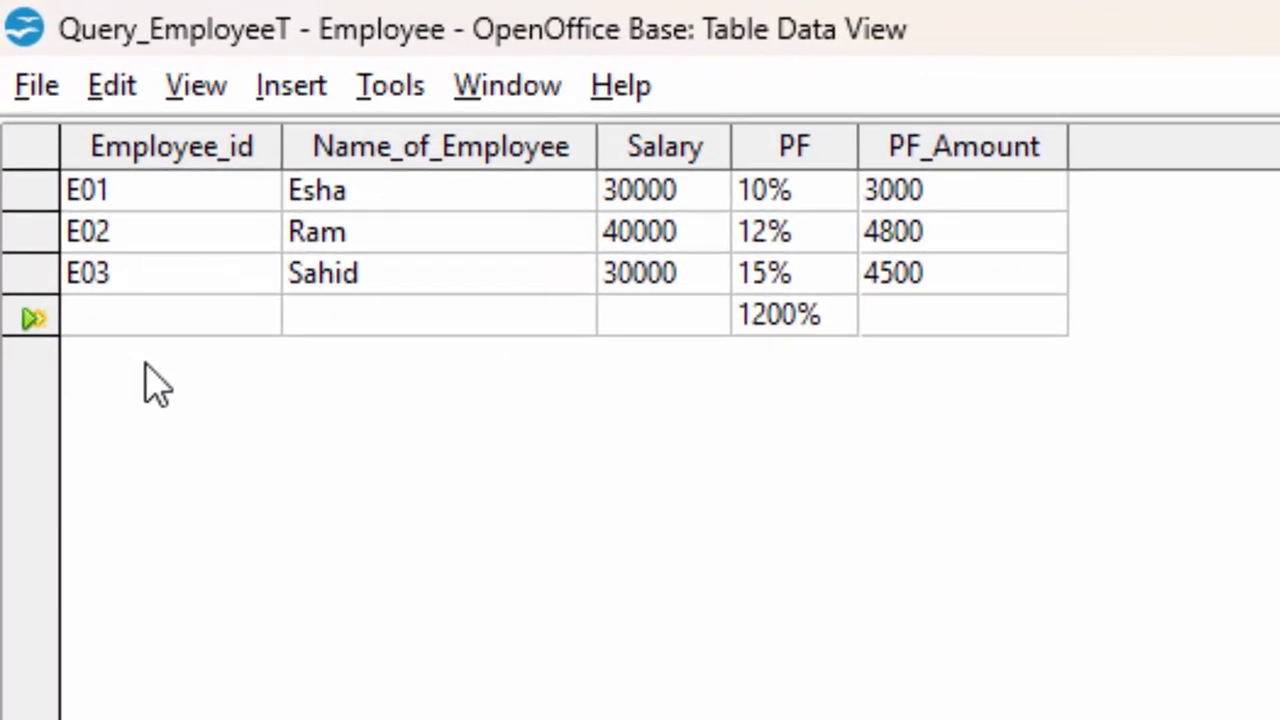
# Add employee E05 with the employee's name, salary 15000 and PF 5%.
pyautogui.write('E')
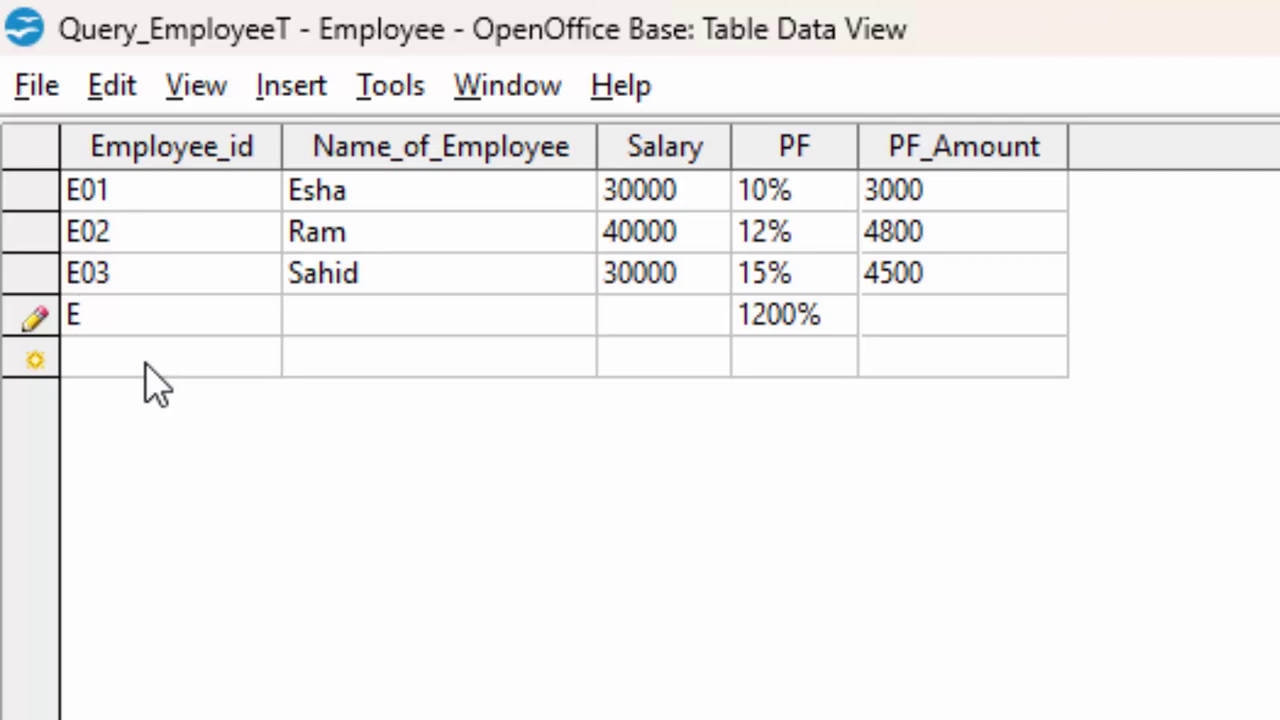
pyautogui.press('BackSpace')
pyautogui.write('E05')
pyautogui.press('Tab')
pyautogui.write('Sobhi')
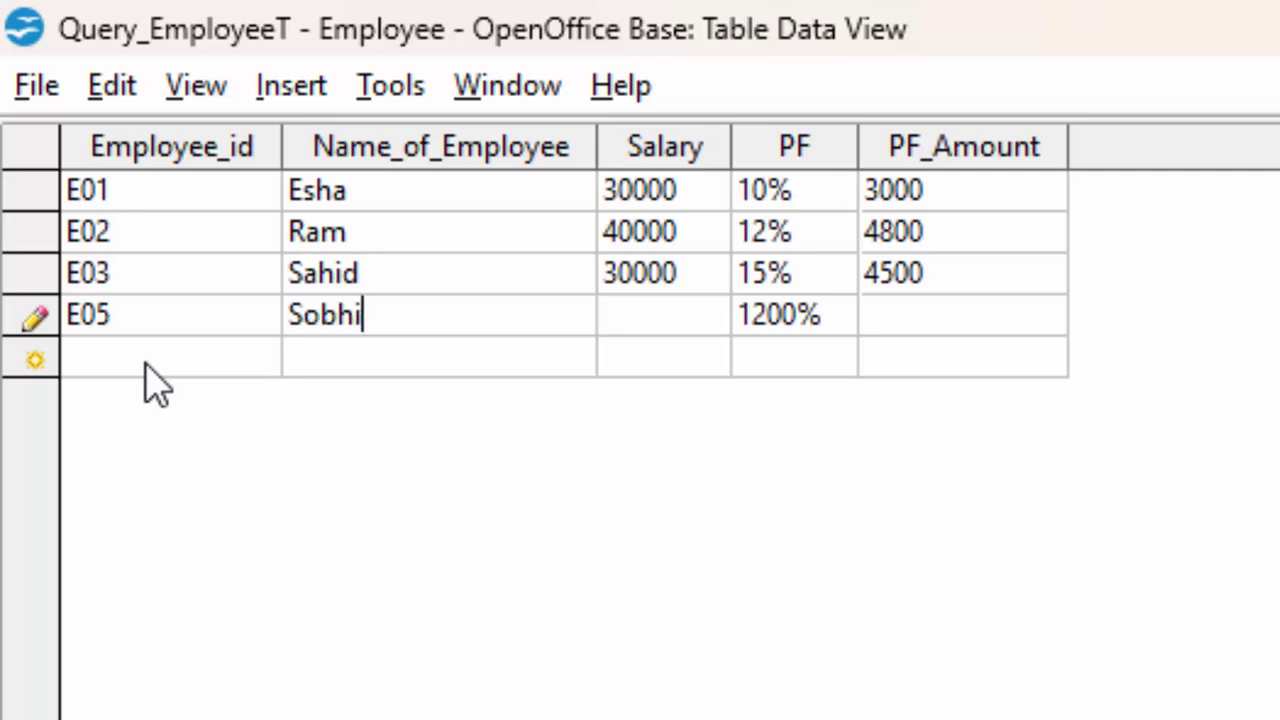
pyautogui.write('t')
pyautogui.press('Tab')
pyautogui.write('1500')
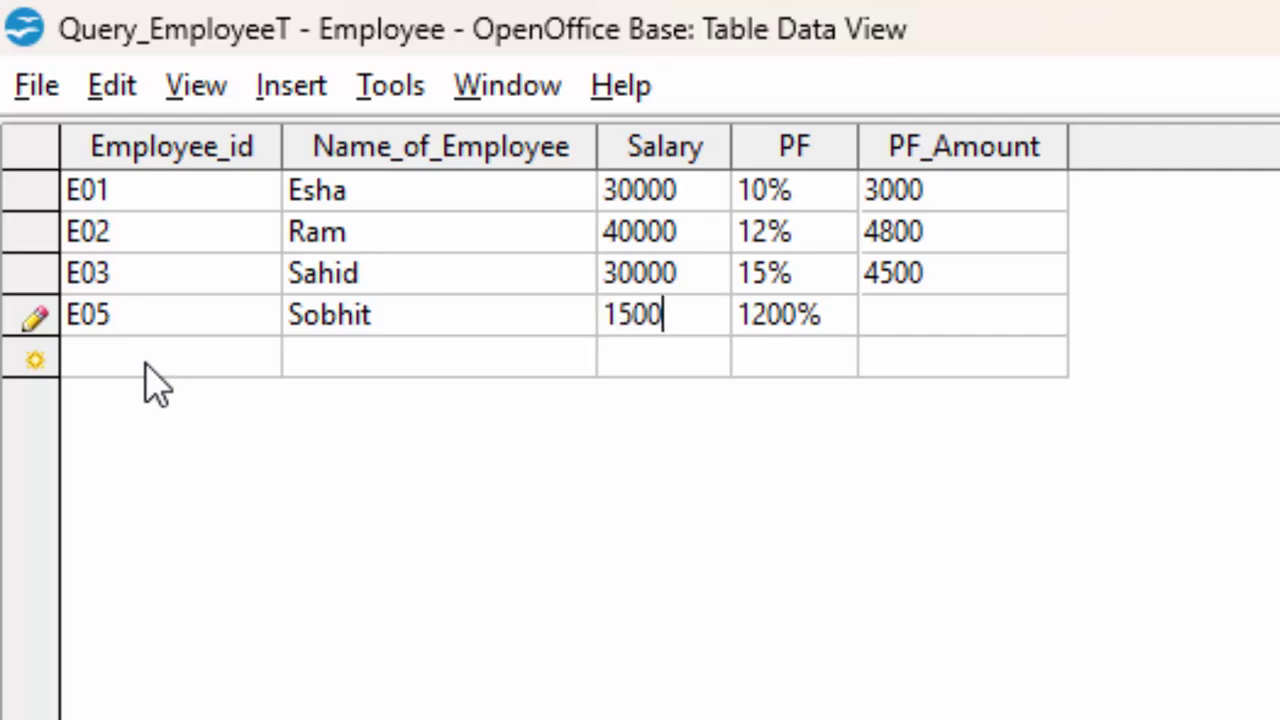
pyautogui.write('0')
pyautogui.press('Tab')
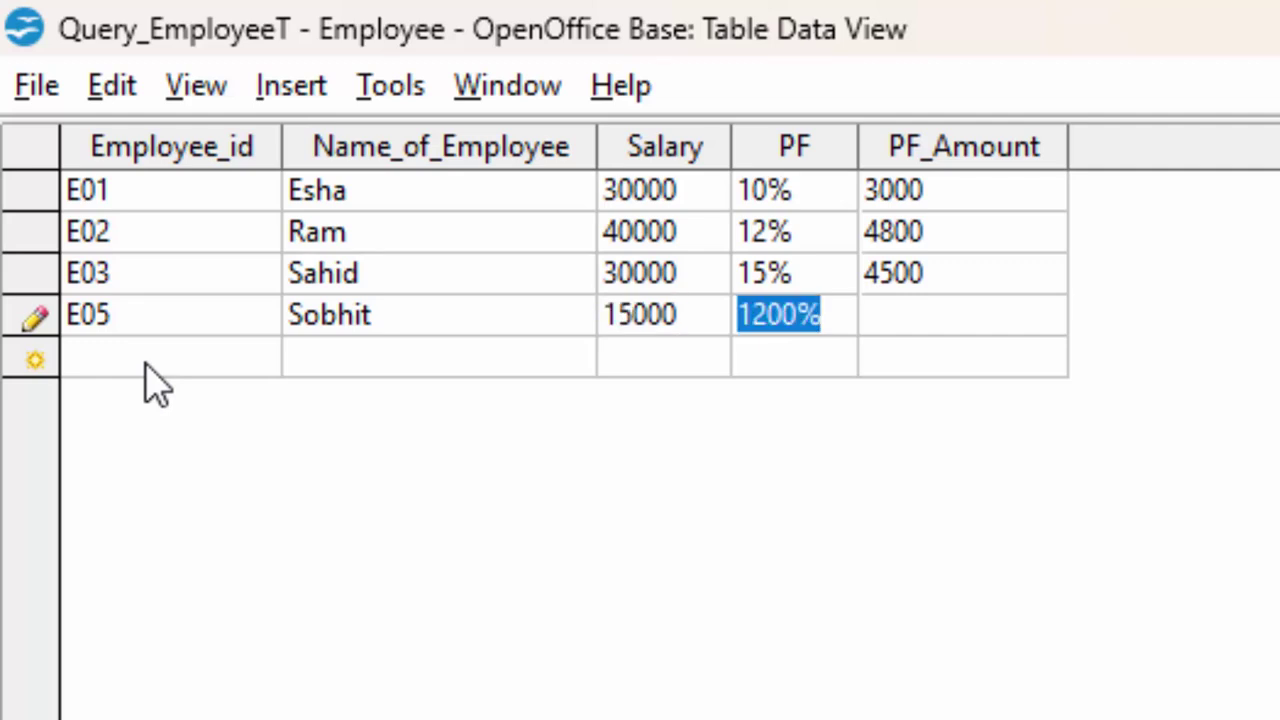
pyautogui.write('5')
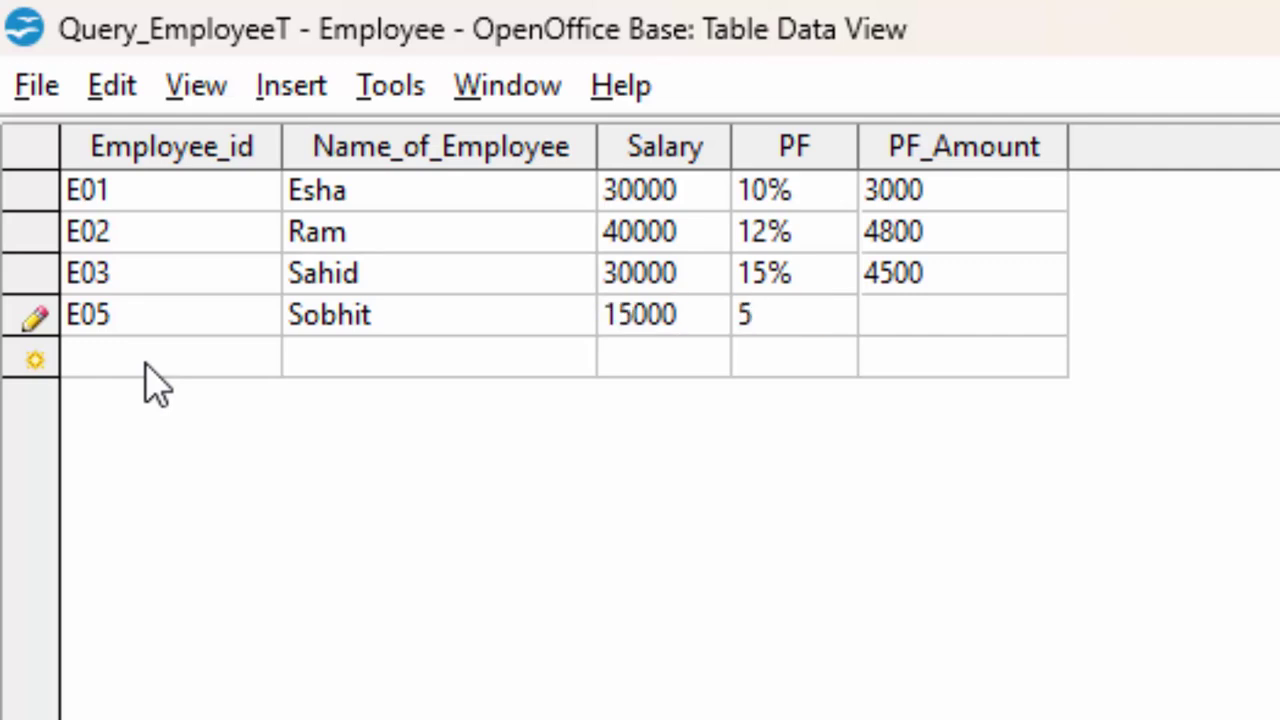
pyautogui.press('Tab')
pyautogui.press('Tab')
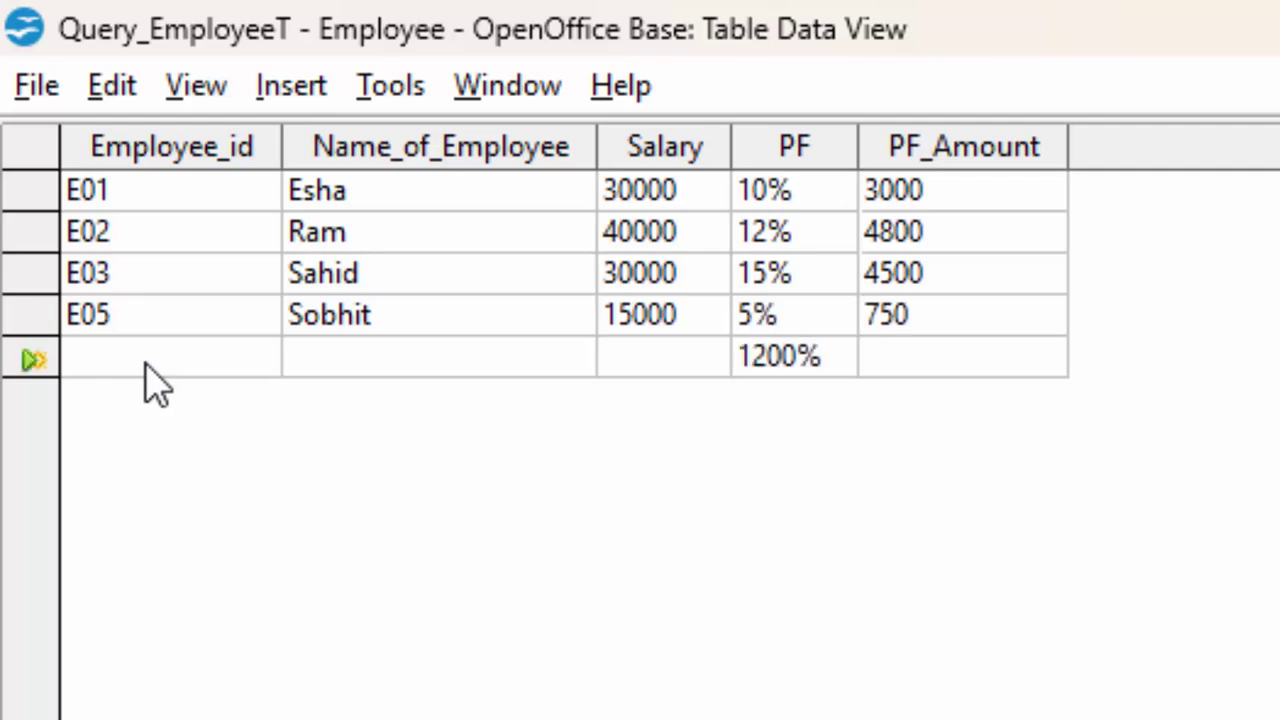
# Add employee E06 with the employee's name, salary 12000 and PF 3%, and save the record.
pyautogui.write('E')
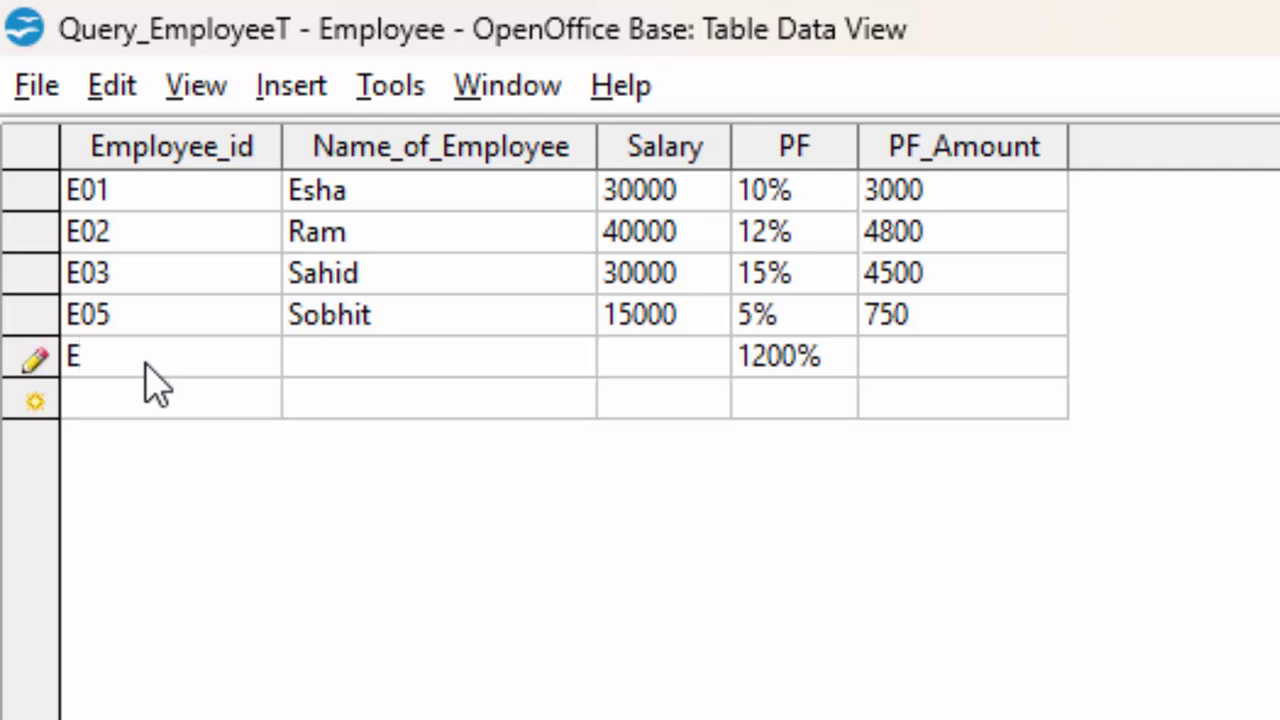
pyautogui.write('06')
pyautogui.press('Tab')
pyautogui.write('fatim')
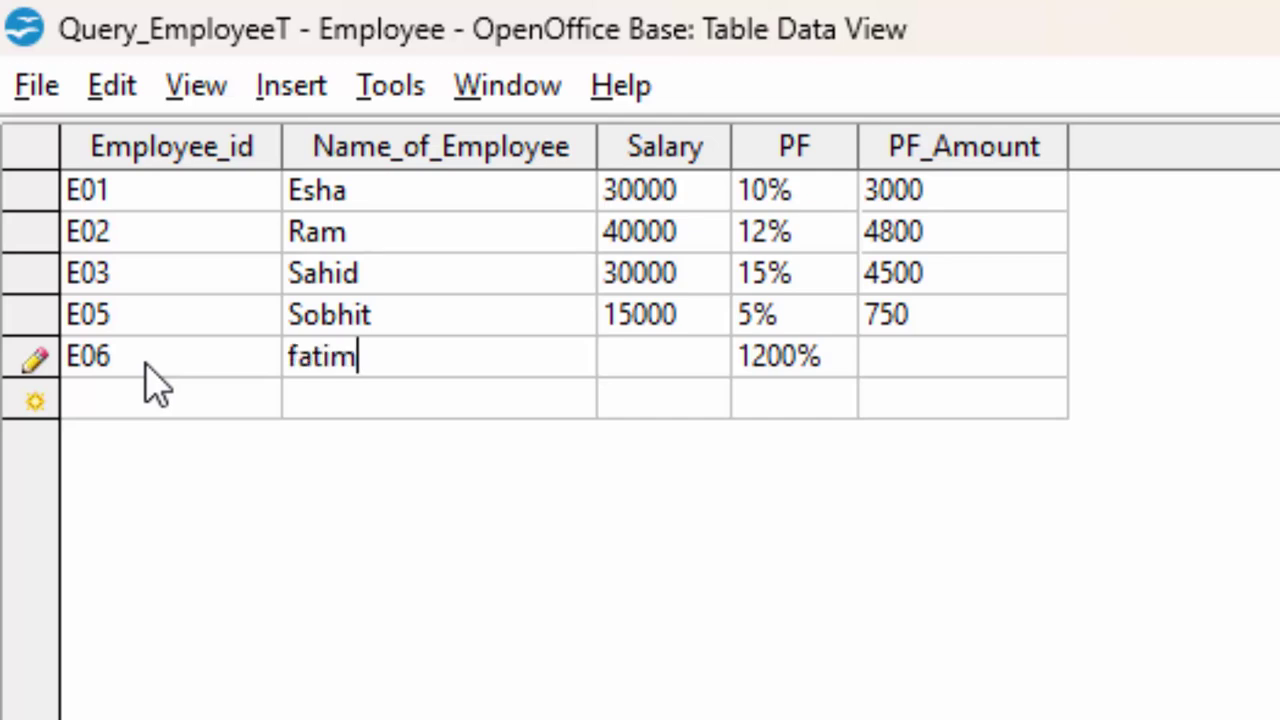
pyautogui.write('a')
pyautogui.press('Tab')
pyautogui.write('1200')
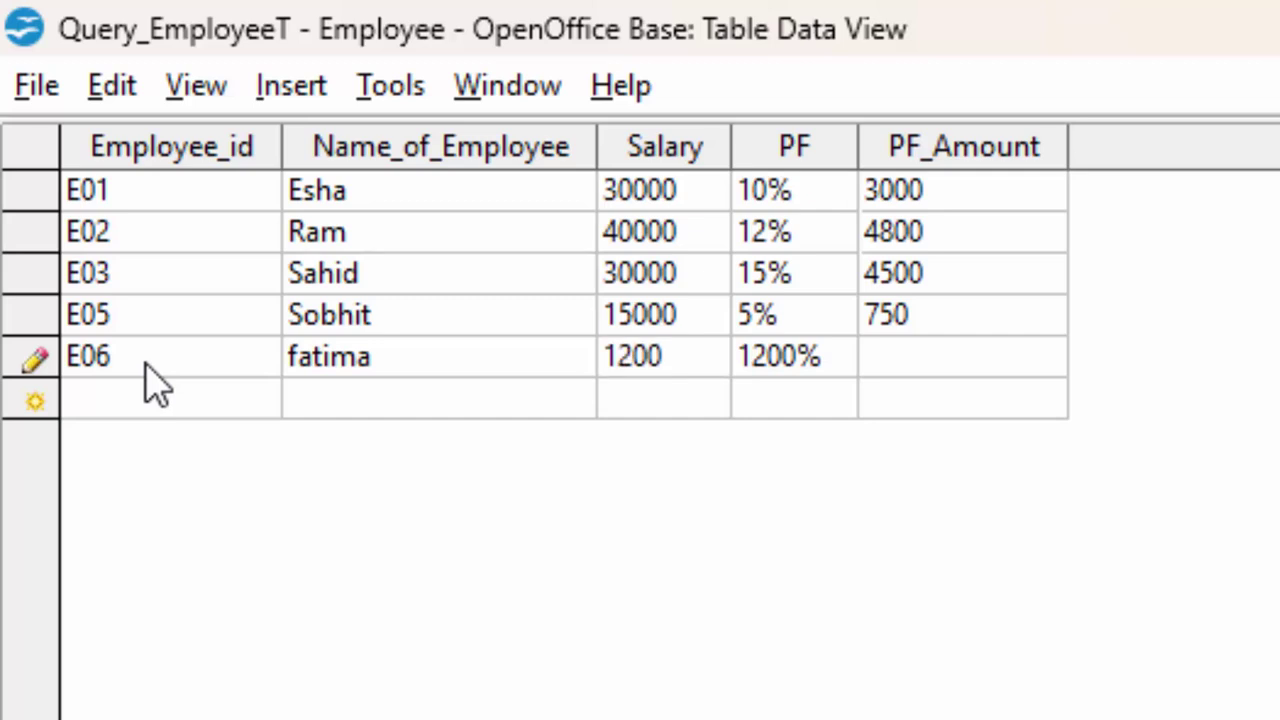
pyautogui.write('0')
pyautogui.write('12')
pyautogui.press('BackSpace')
pyautogui.press('BackSpace')
pyautogui.press('BackSpace')
pyautogui.press('BackSpace')
pyautogui.write('12')
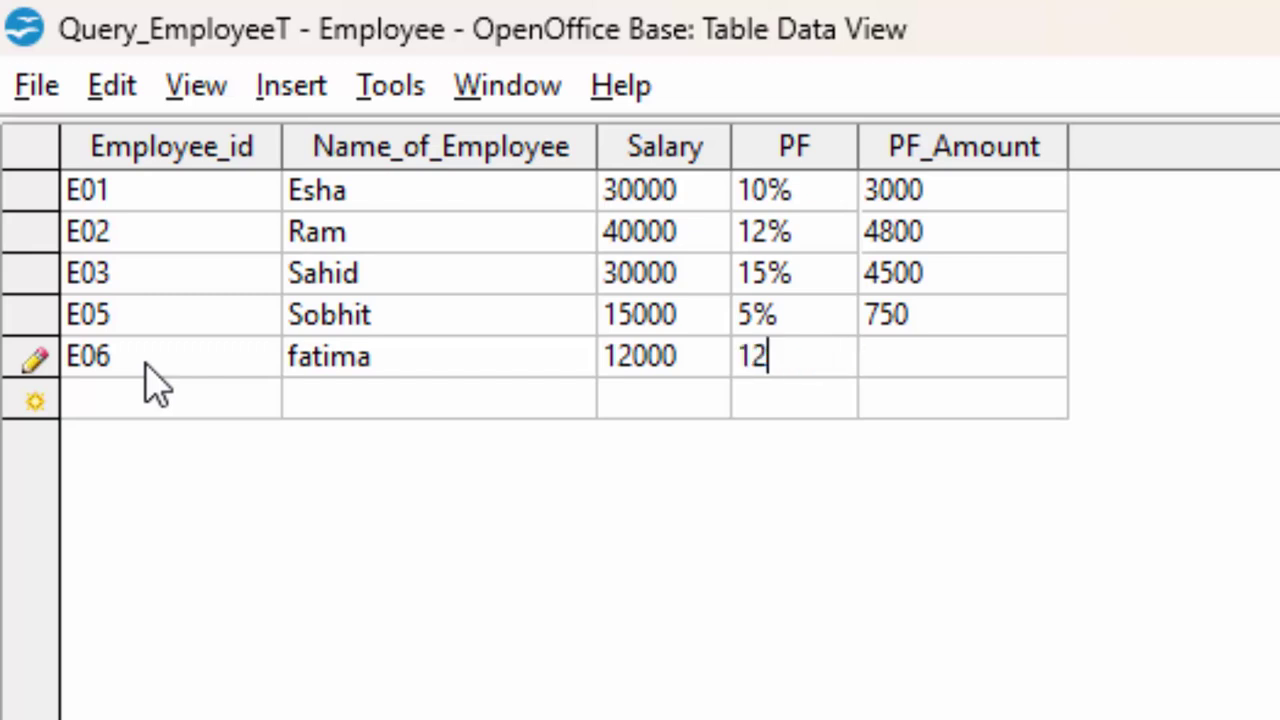
pyautogui.press('BackSpace')
pyautogui.press('BackSpace')
pyautogui.write('3%')
pyautogui.click(155, 388)
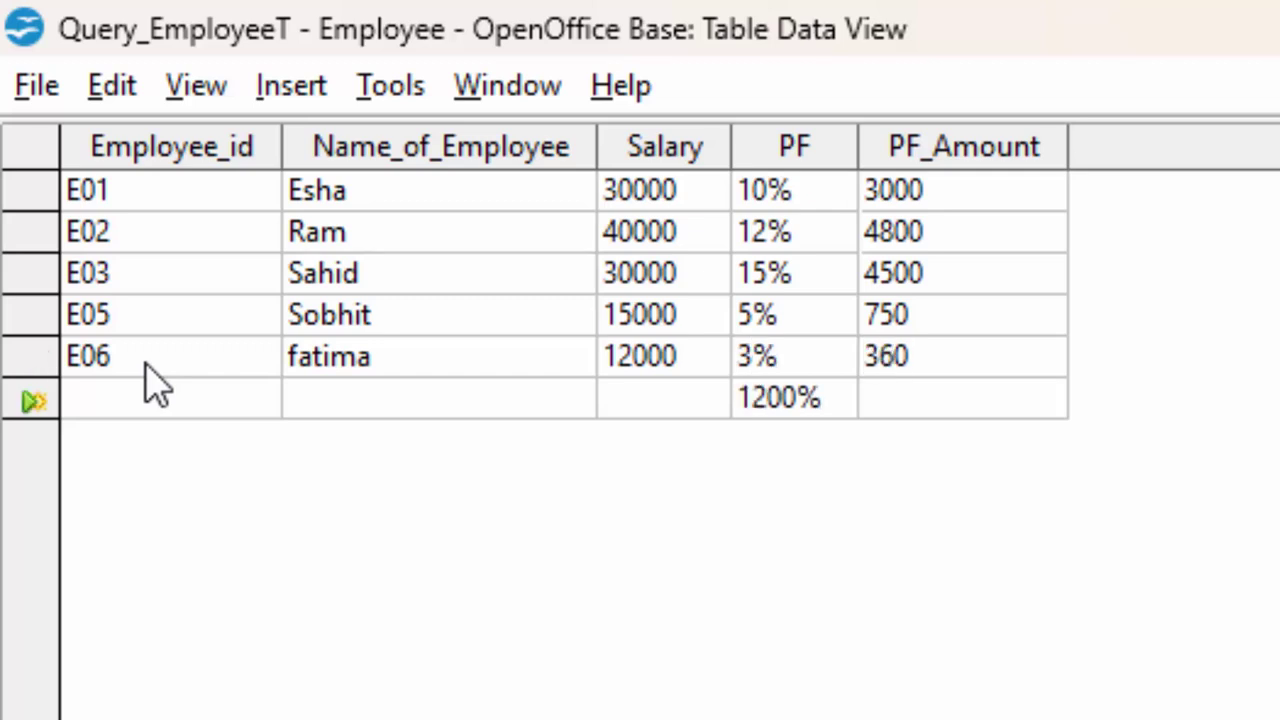